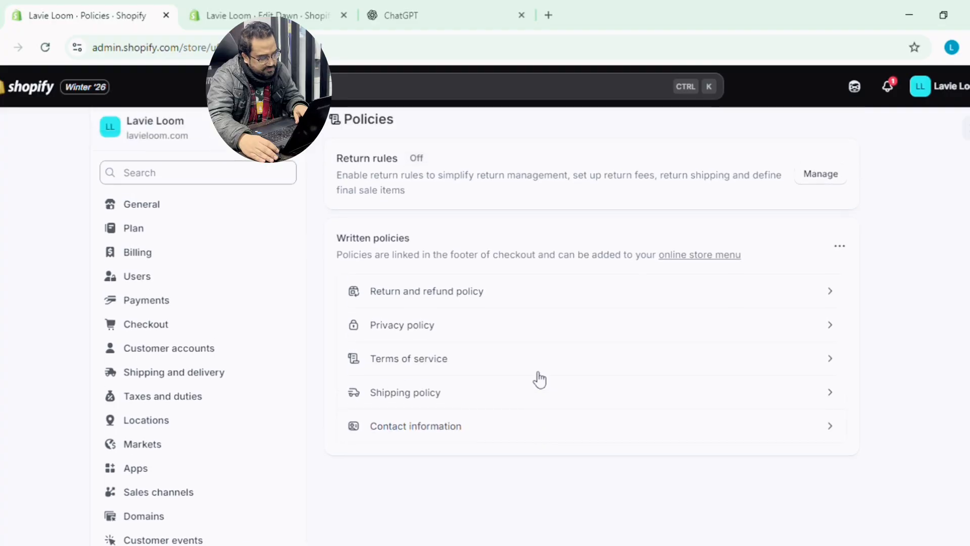
# Open the return and refund policy, review its text, and replace it with Shopify's policy template
pyautogui.click(461, 314)
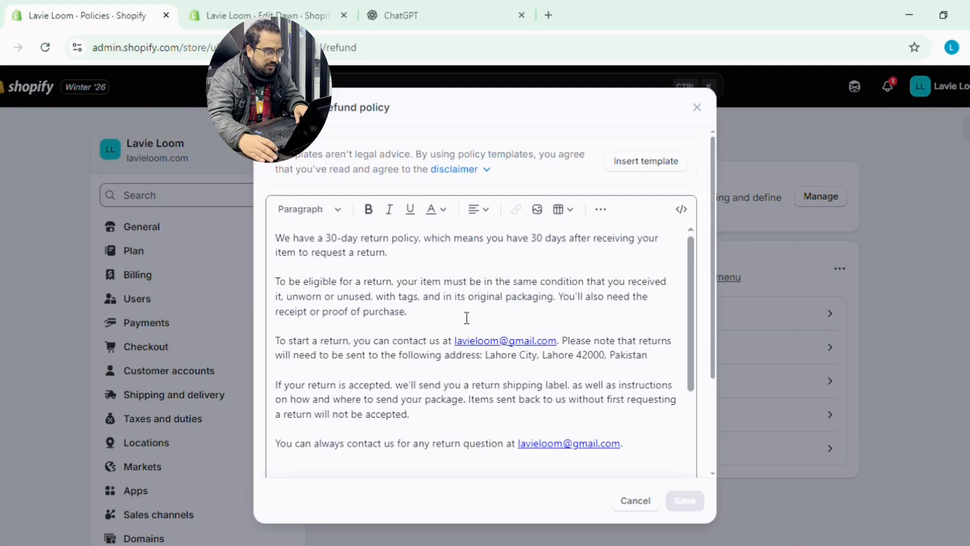
pyautogui.scroll(-10, 400, 278)
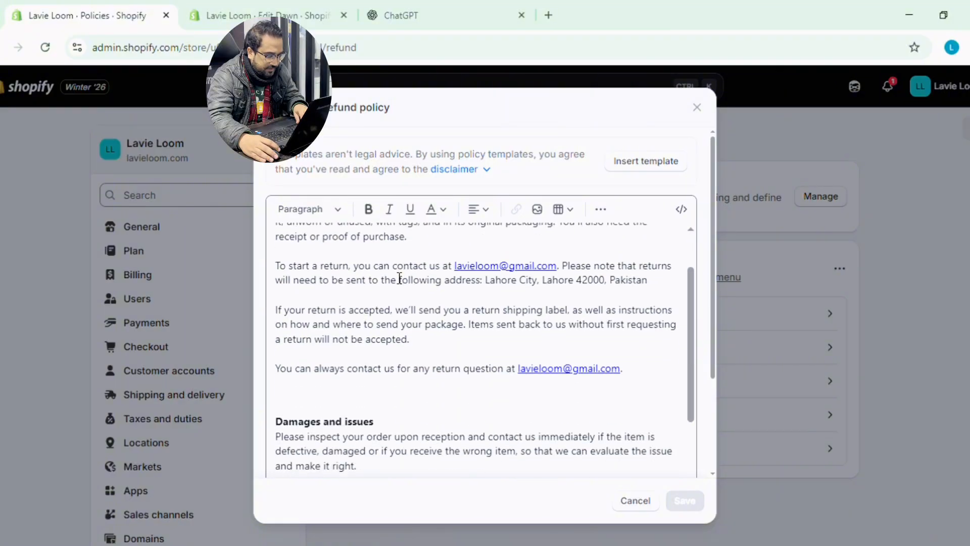
pyautogui.scroll(-3, 399, 278)
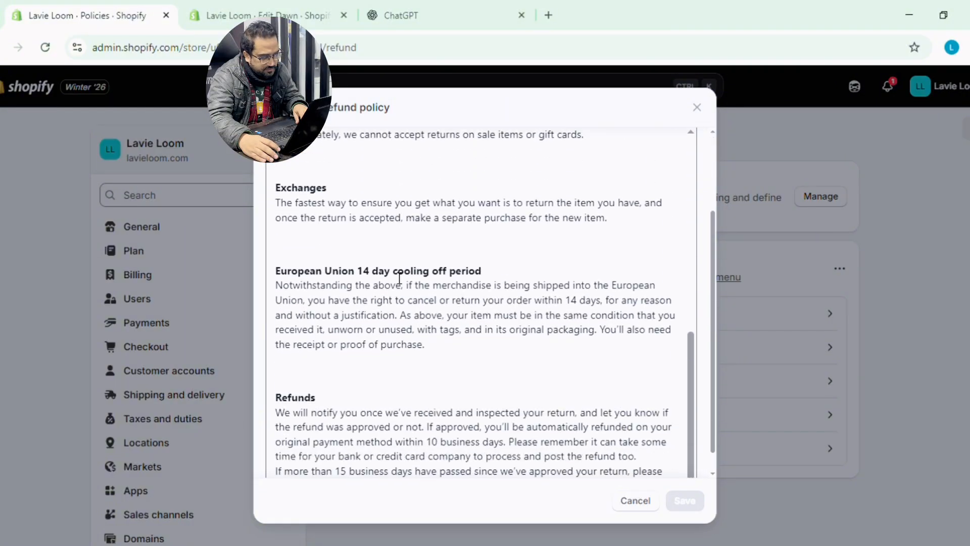
pyautogui.scroll(3, 399, 278)
pyautogui.click(644, 161)
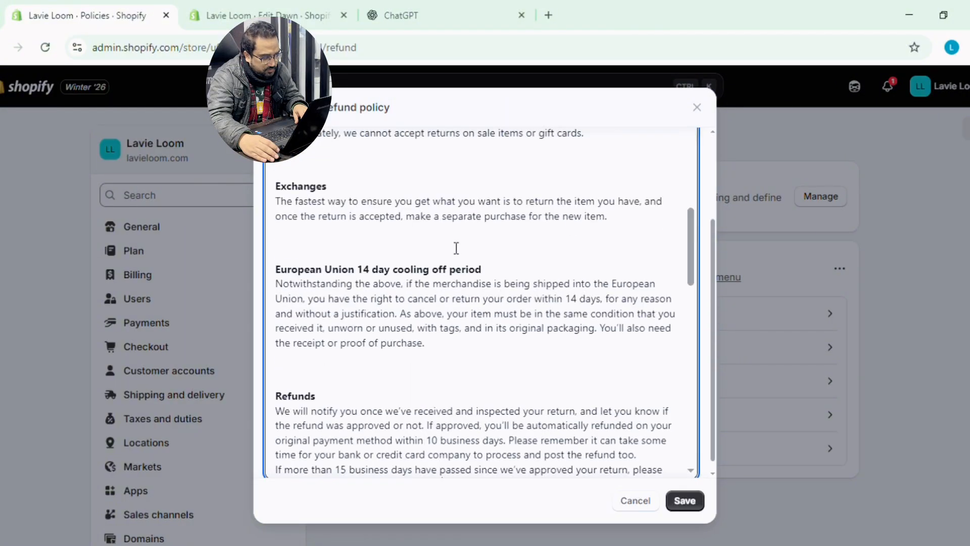
pyautogui.scroll(5, 452, 274)
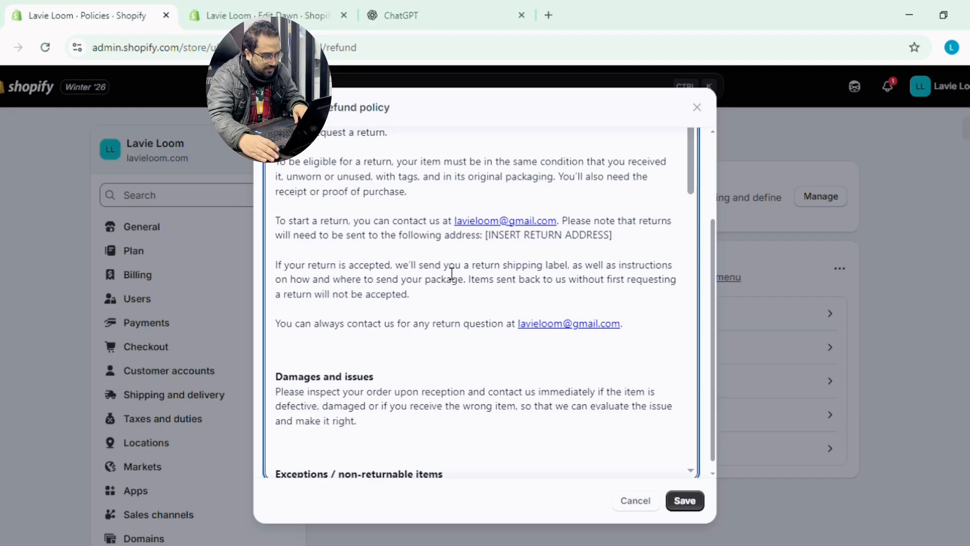
pyautogui.scroll(5, 451, 273)
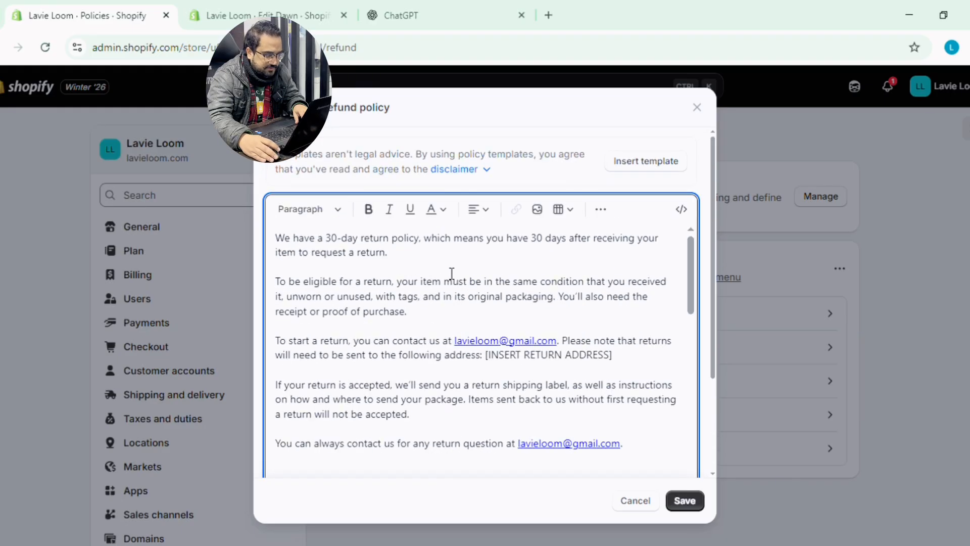
pyautogui.scroll(-2, 452, 273)
pyautogui.scroll(2, 452, 273)
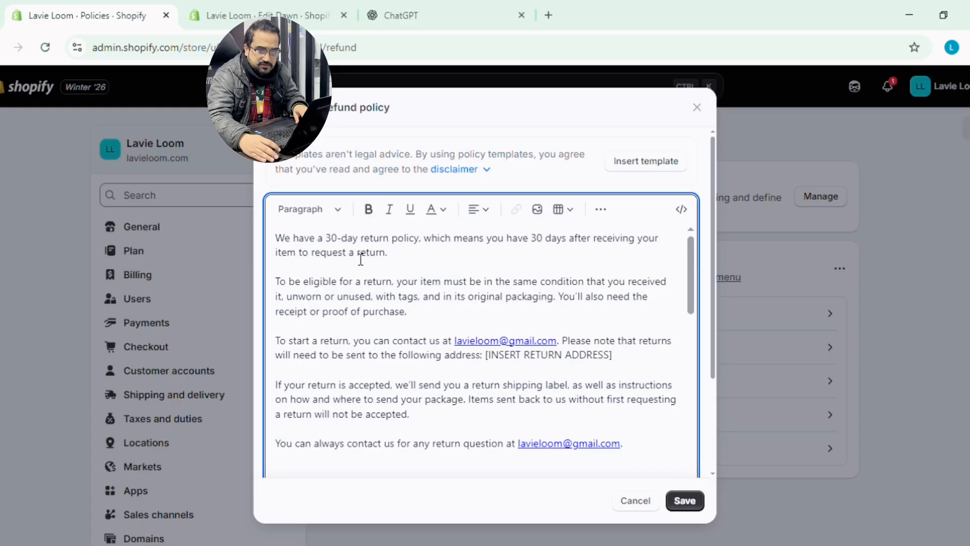
# Copy the entire refund policy template and paste it into the ChatGPT prompt
pyautogui.click(280, 239)
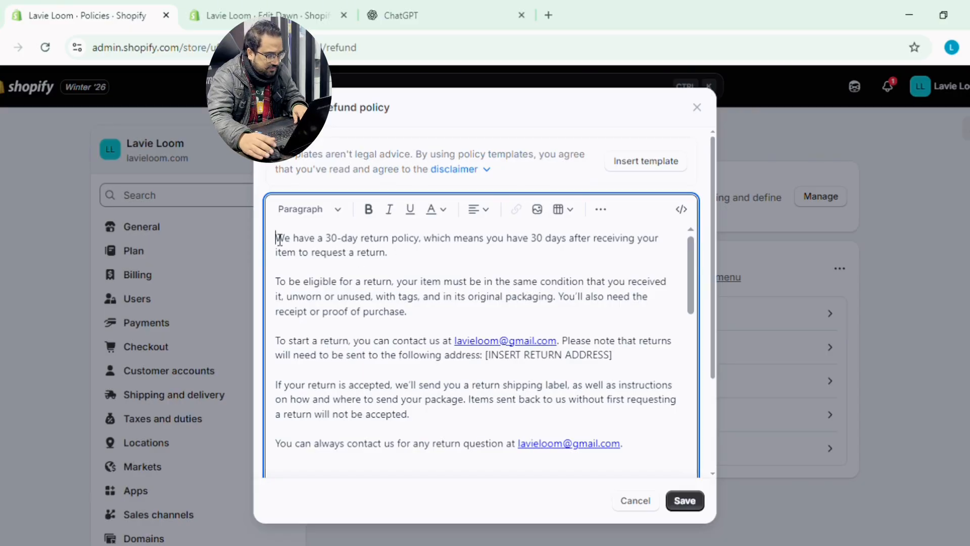
pyautogui.hotkey('ctrl', 'a')
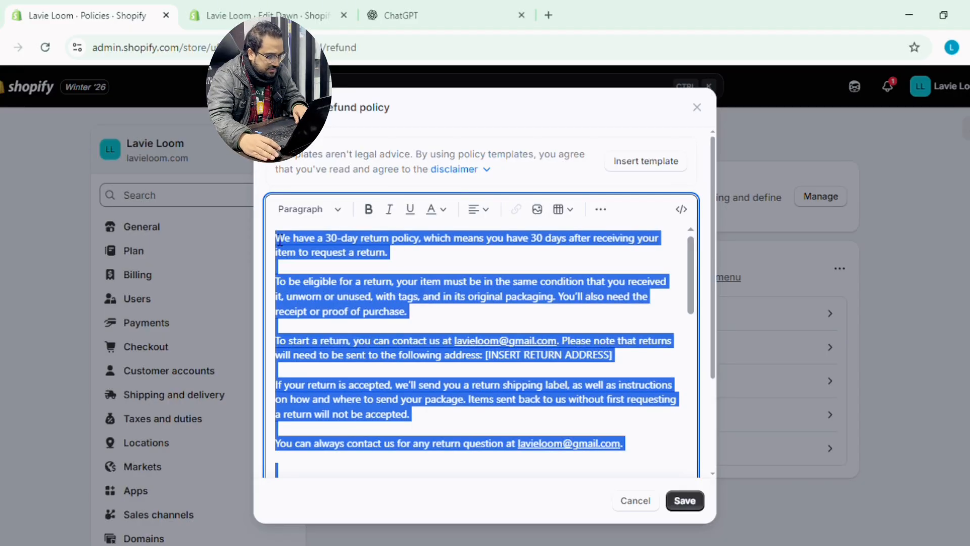
pyautogui.click(399, 5)
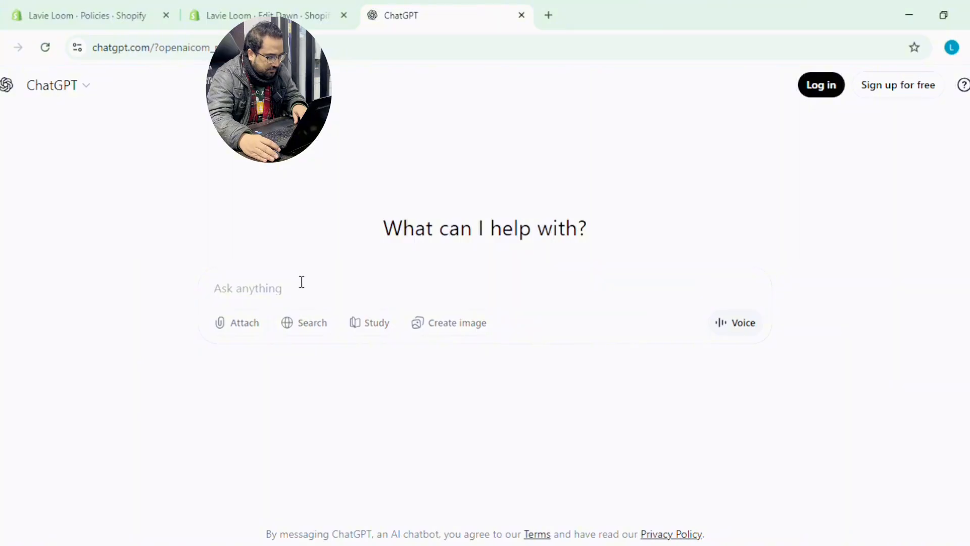
pyautogui.click(301, 282)
pyautogui.hotkey('ctrl', 'v')
pyautogui.scroll(-15, 382, 316)
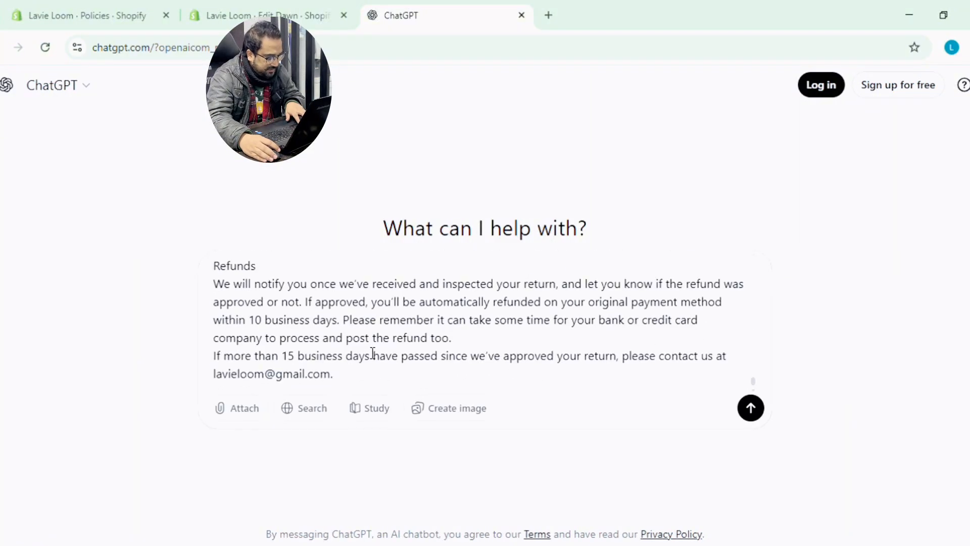
# On a new line below the pasted policy, write "create new policies related to local online"
pyautogui.hotkey('shift', 'Return')
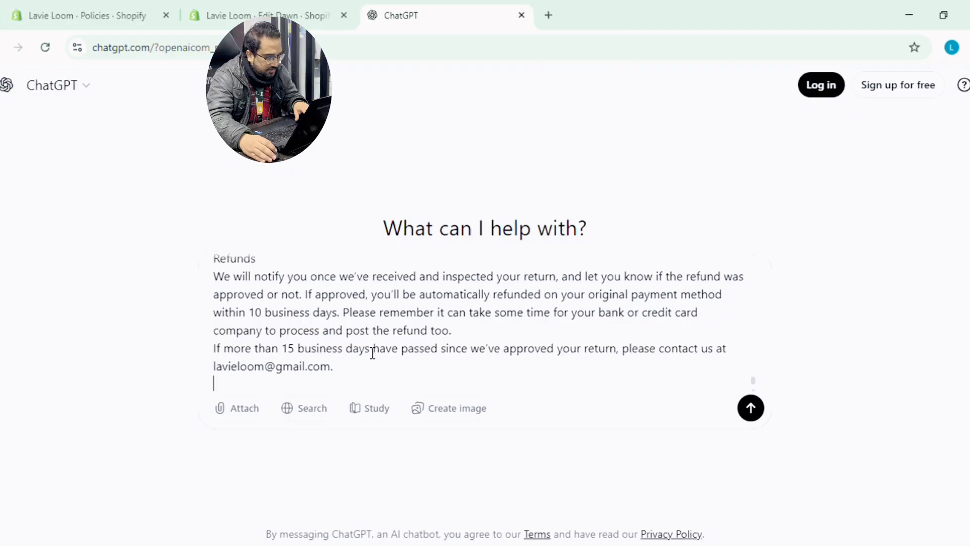
pyautogui.write('creatw')
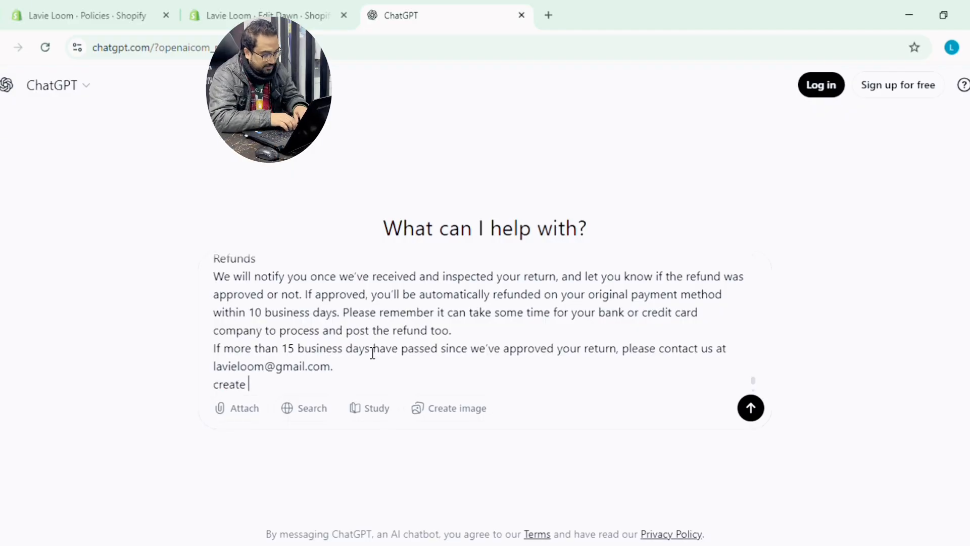
pyautogui.write(' new ')
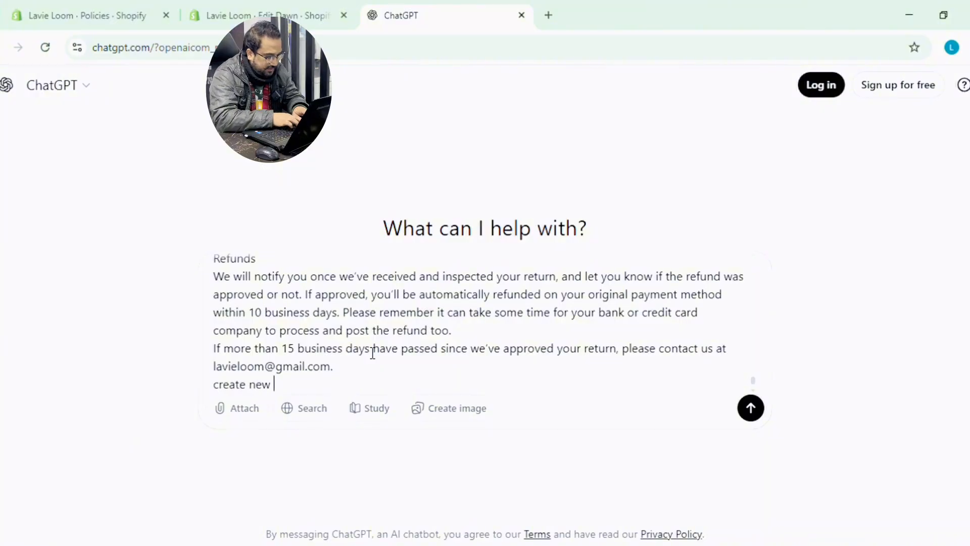
pyautogui.write('polic')
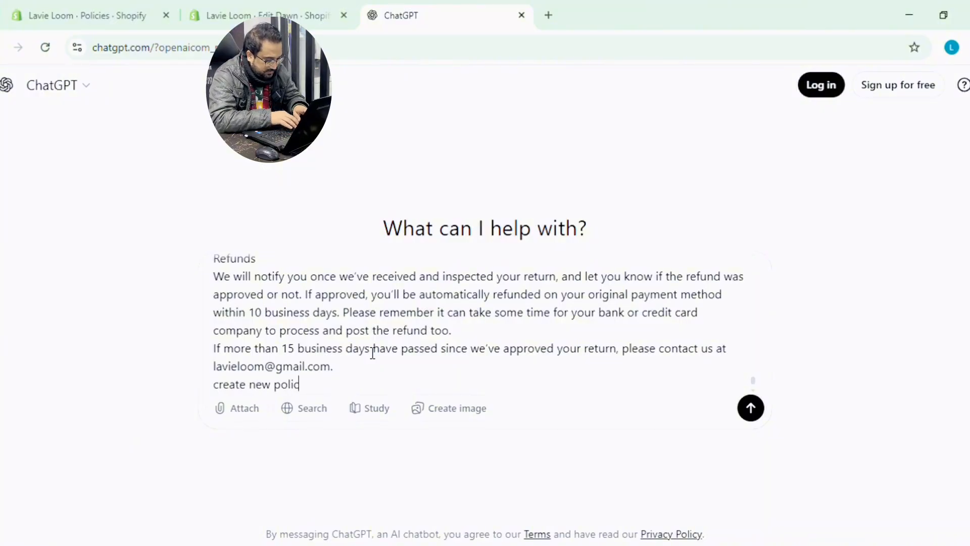
pyautogui.write('ies re')
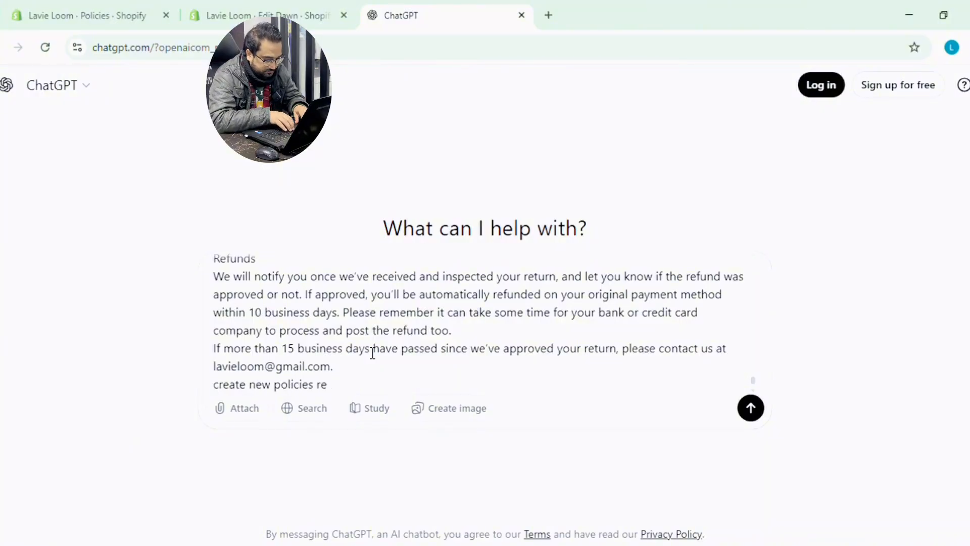
pyautogui.write('lated tp onlin')
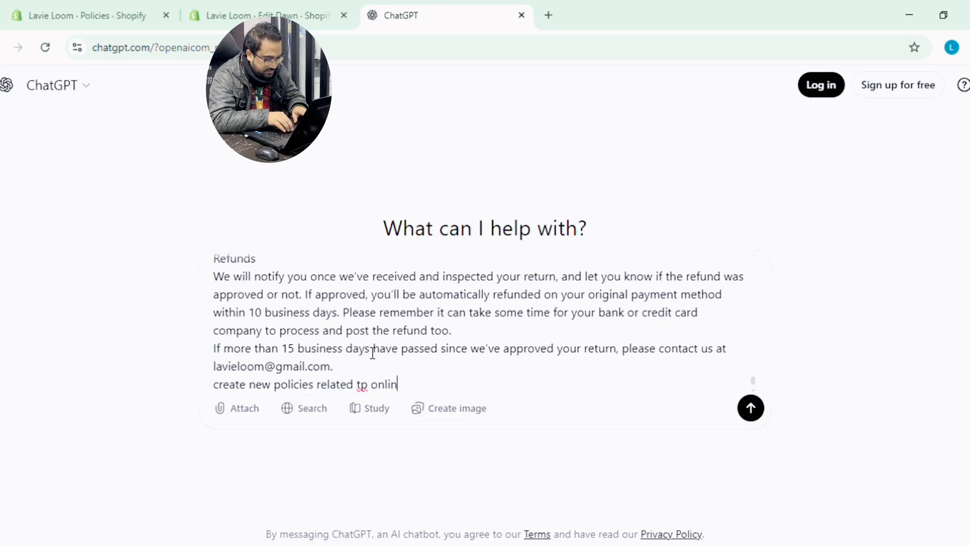
pyautogui.press('BackSpace')
pyautogui.press('BackSpace')
pyautogui.press('BackSpace')
pyautogui.press('BackSpace')
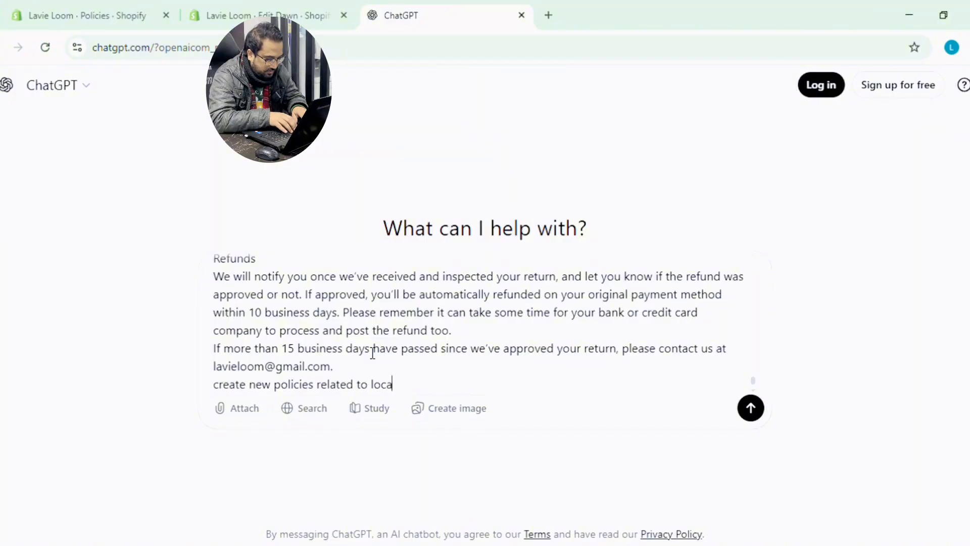
pyautogui.write('online ')
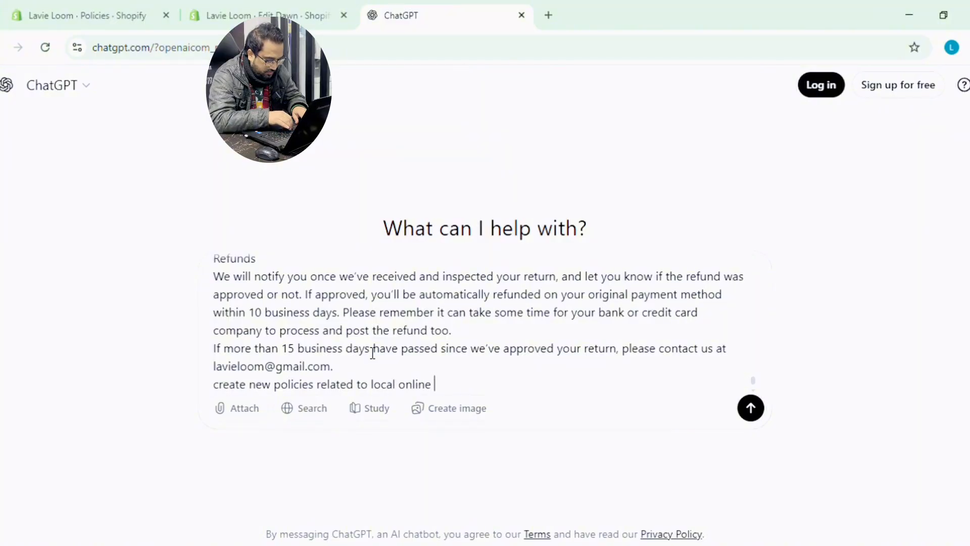
# Add the word "marketing" to the end of the request, correcting its misspellings
pyautogui.write('arketinf')
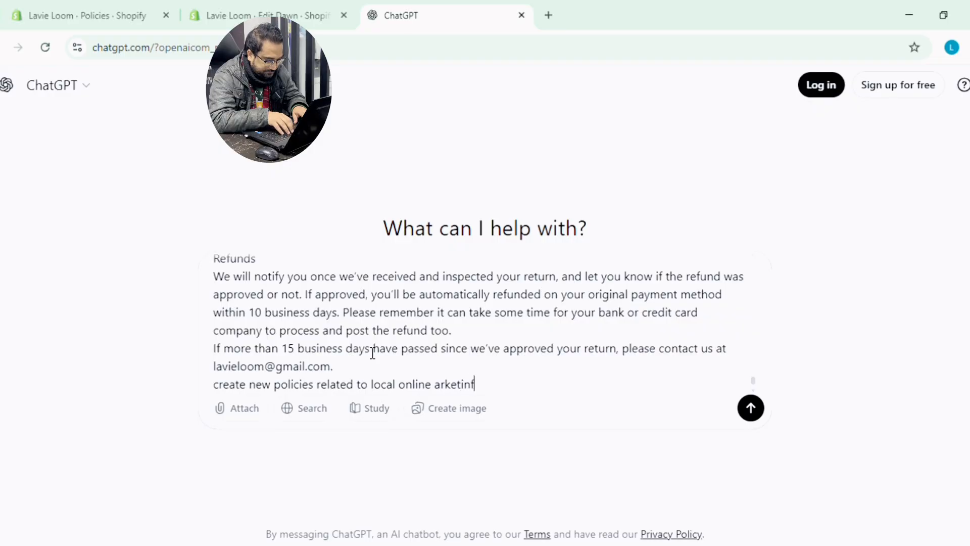
pyautogui.press('BackSpace')
pyautogui.write('g')
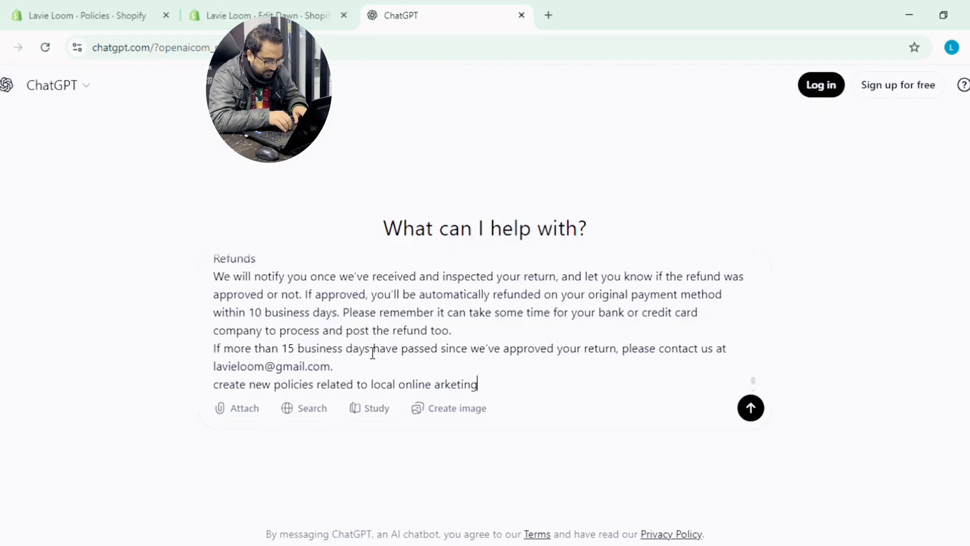
pyautogui.doubleClick(464, 384)
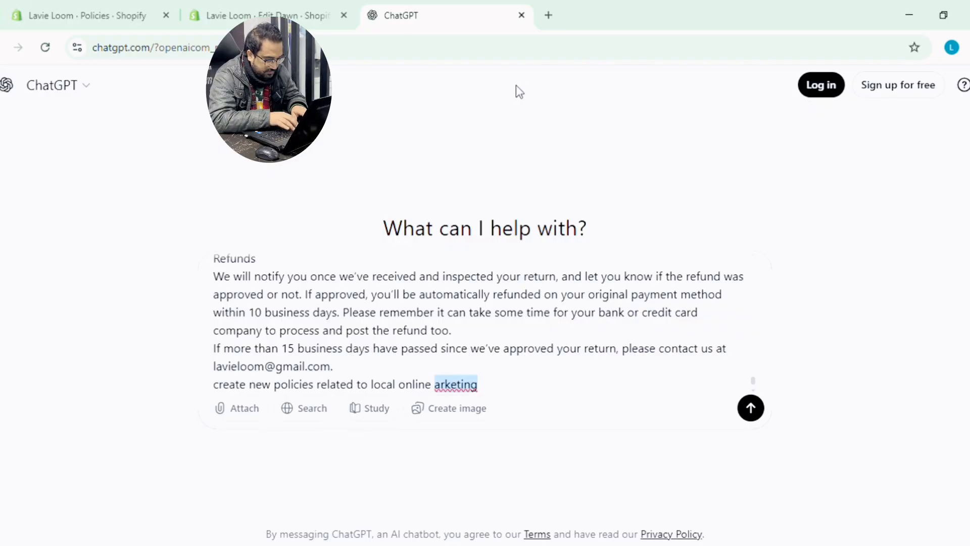
pyautogui.write('racketing')
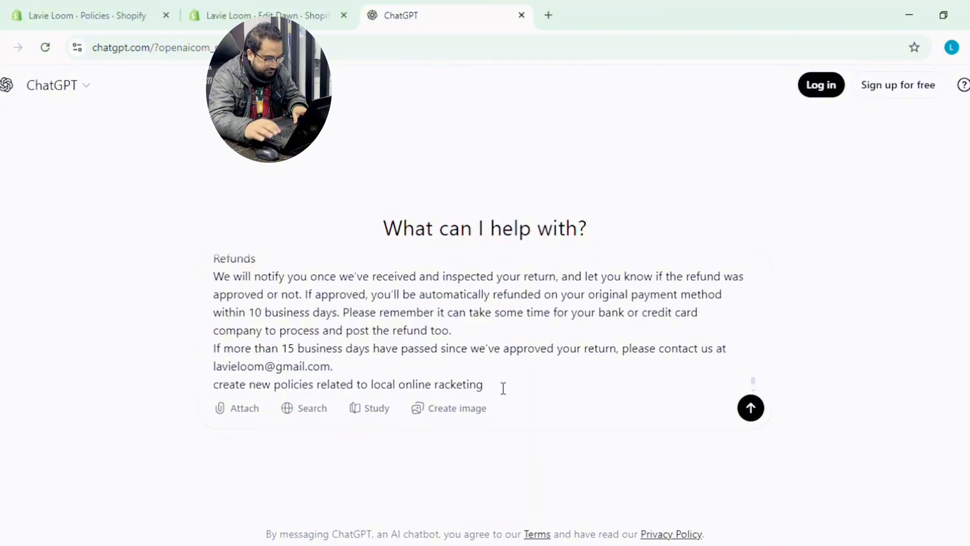
pyautogui.moveTo(504, 388); pyautogui.dragTo(443, 384)
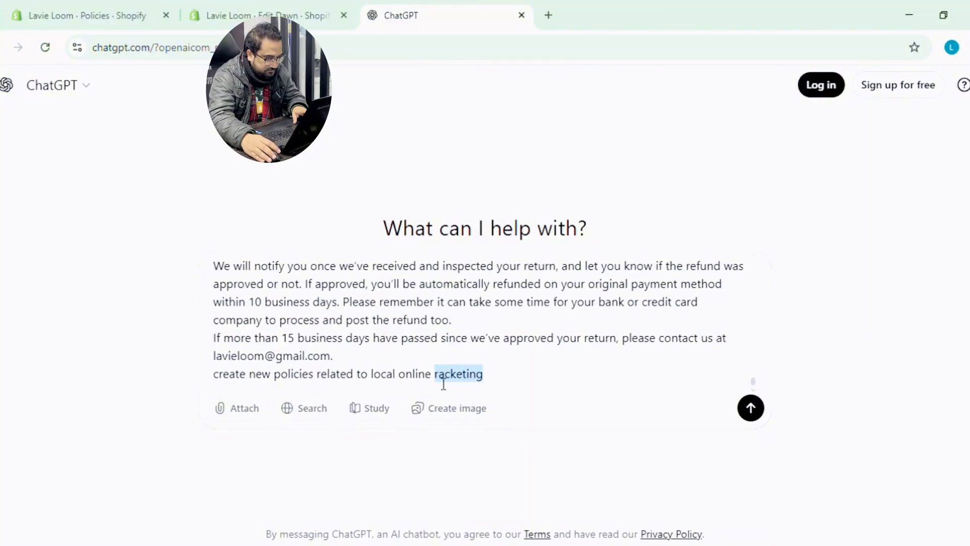
pyautogui.write('marketing ')
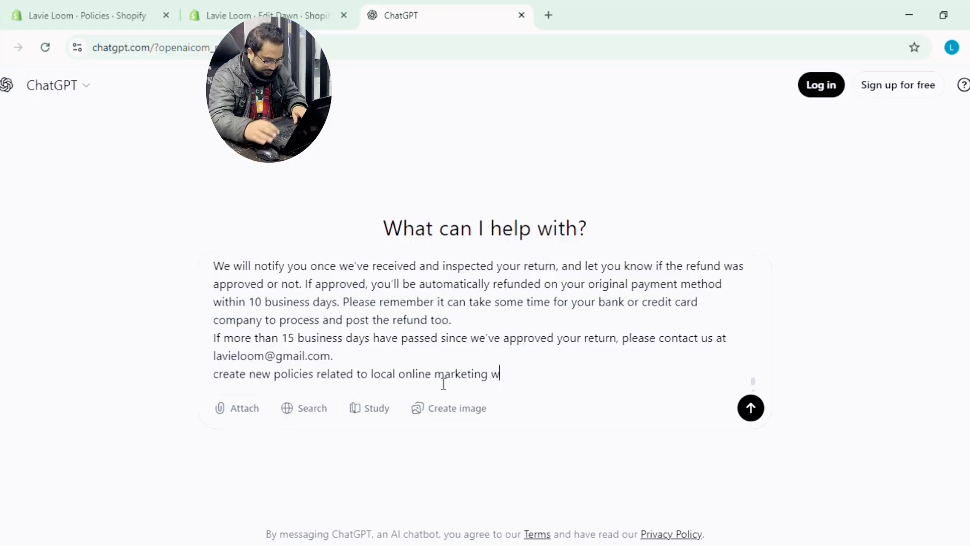
# Complete the request with "with 7 days return policy" and submit it to ChatGPT
pyautogui.write('with ')
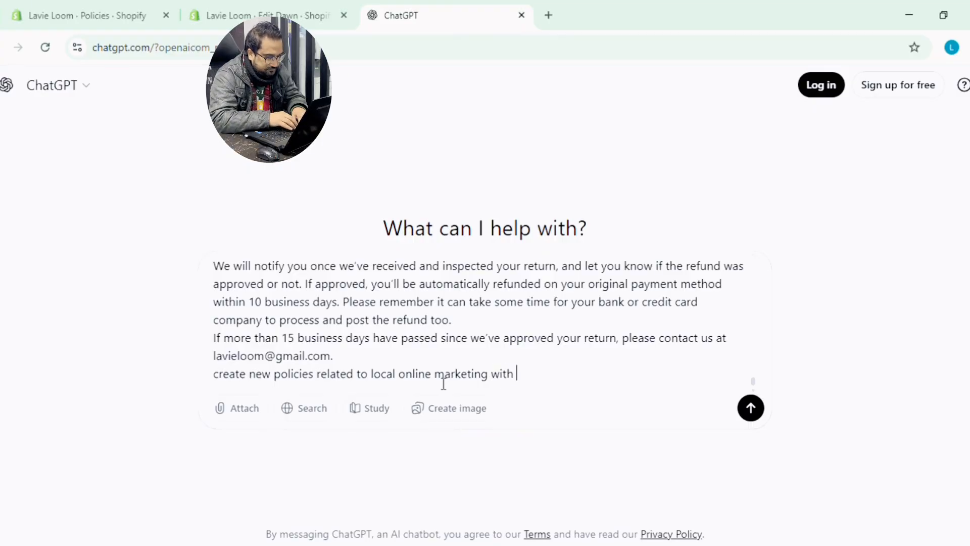
pyautogui.write('7 days ')
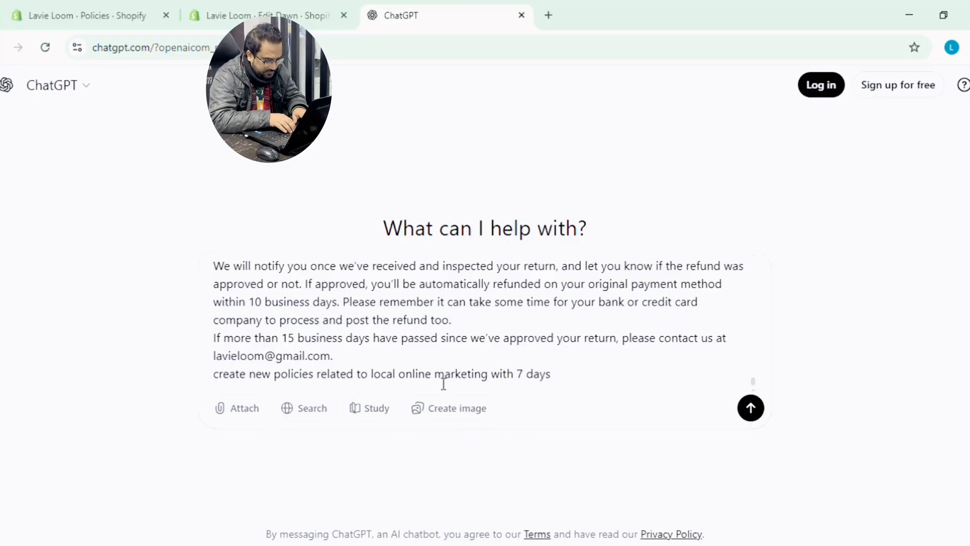
pyautogui.write('r')
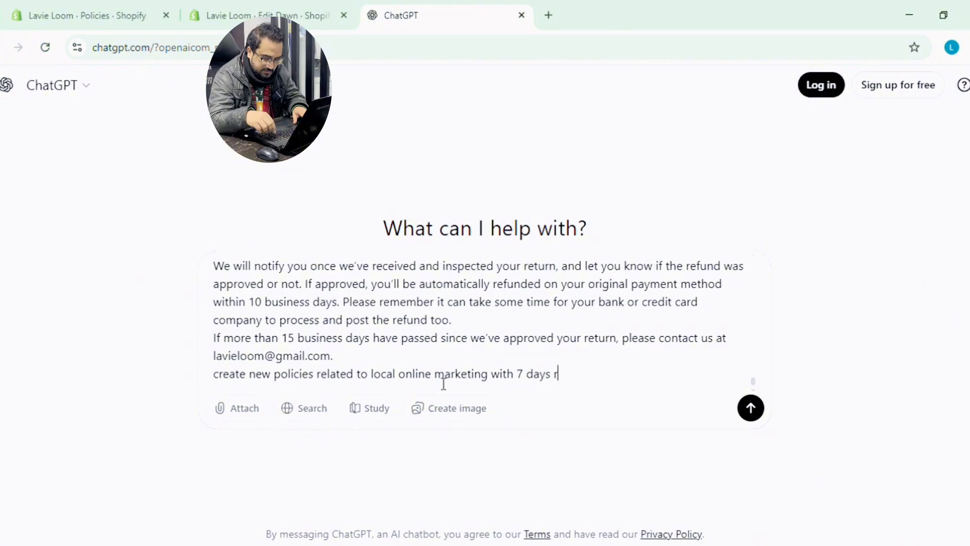
pyautogui.write('eturn p')
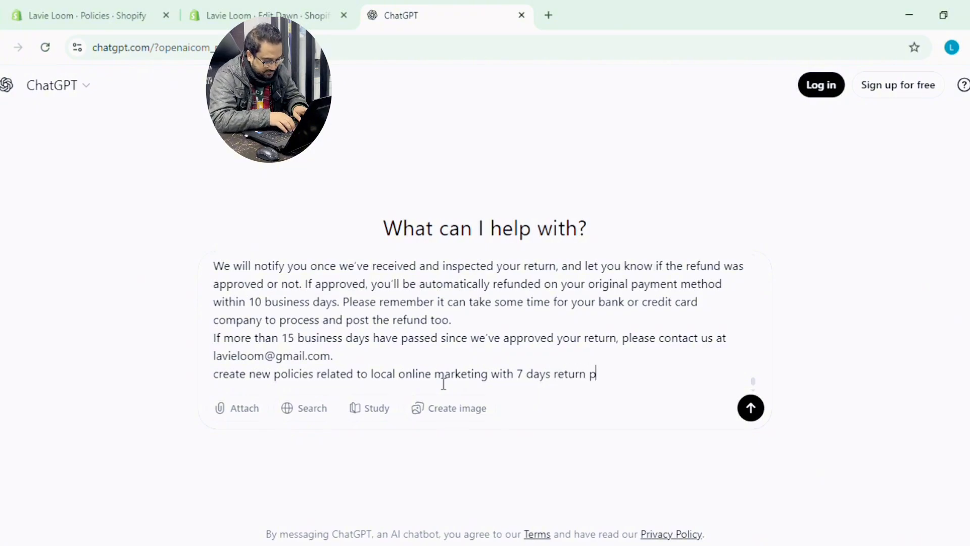
pyautogui.write('olicy')
pyautogui.press('Return')
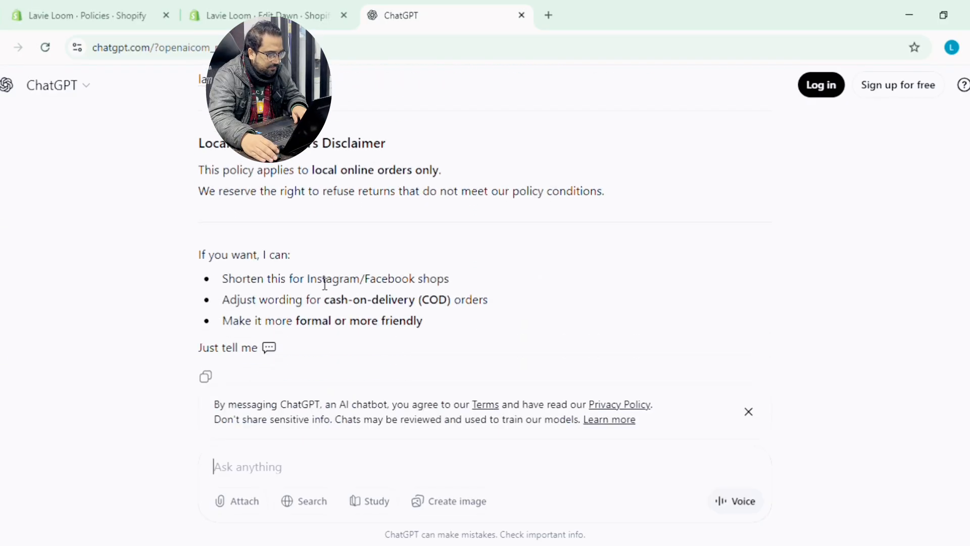
# Review and copy ChatGPT's generated policy, switch to Shopify, and paste it over the whole refund policy text
pyautogui.scroll(4, 325, 284)
pyautogui.scroll(-4, 325, 283)
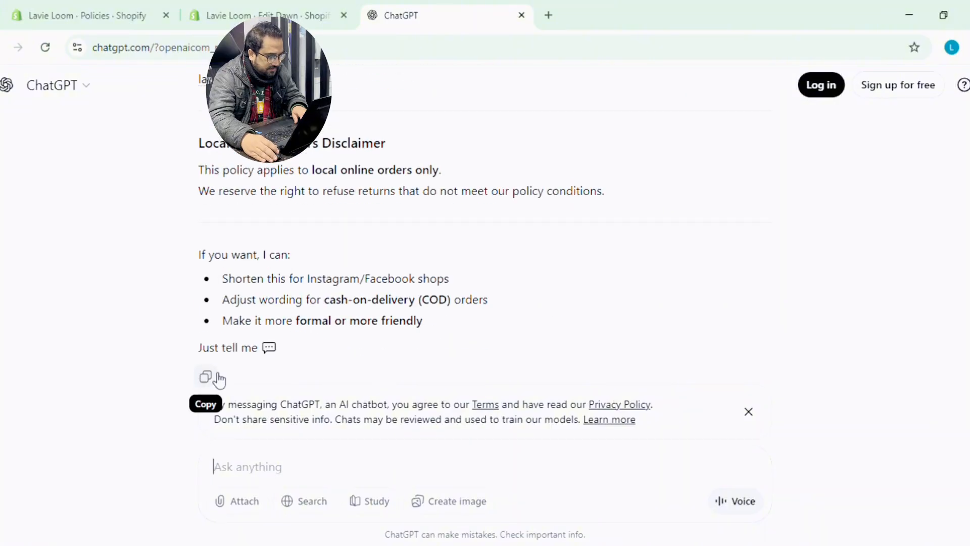
pyautogui.scroll(5, 245, 254)
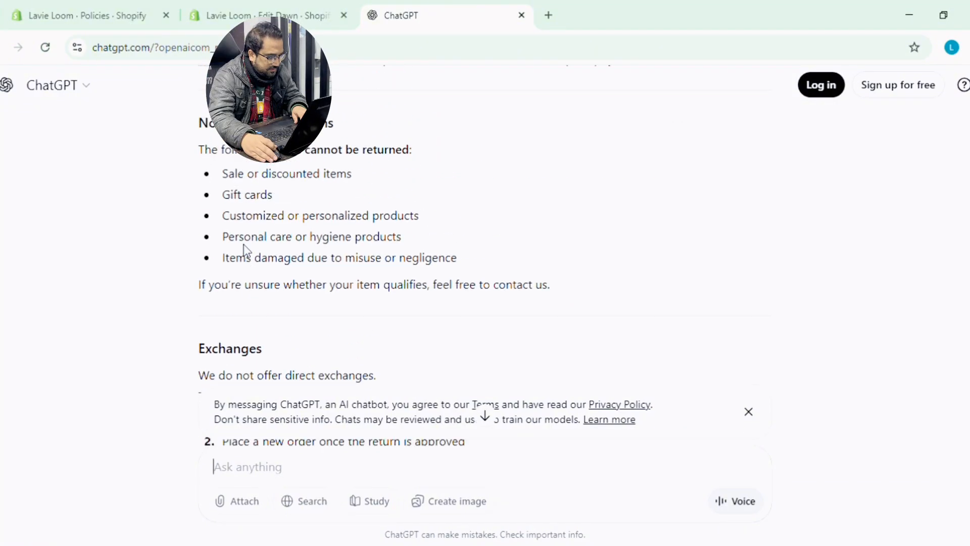
pyautogui.scroll(-5, 244, 255)
pyautogui.click(208, 376)
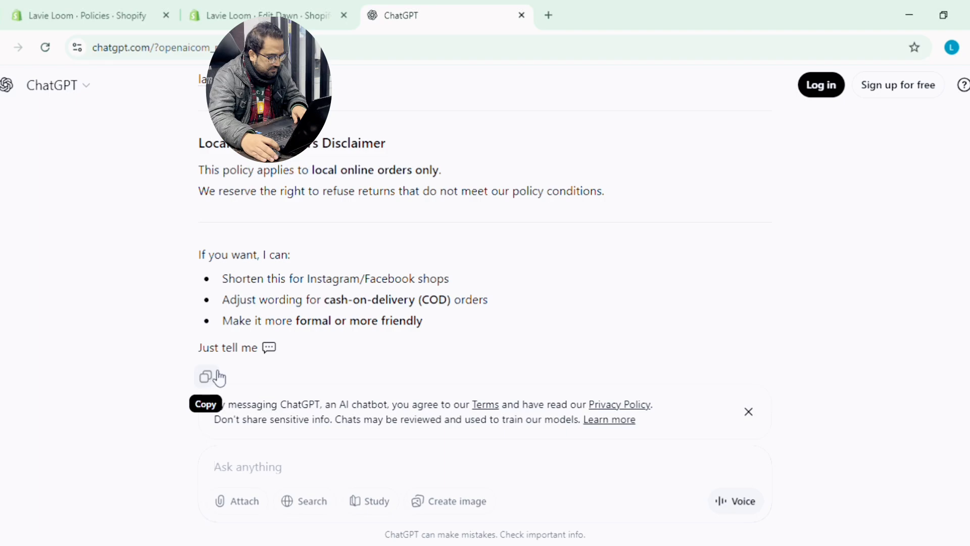
pyautogui.click(135, 1)
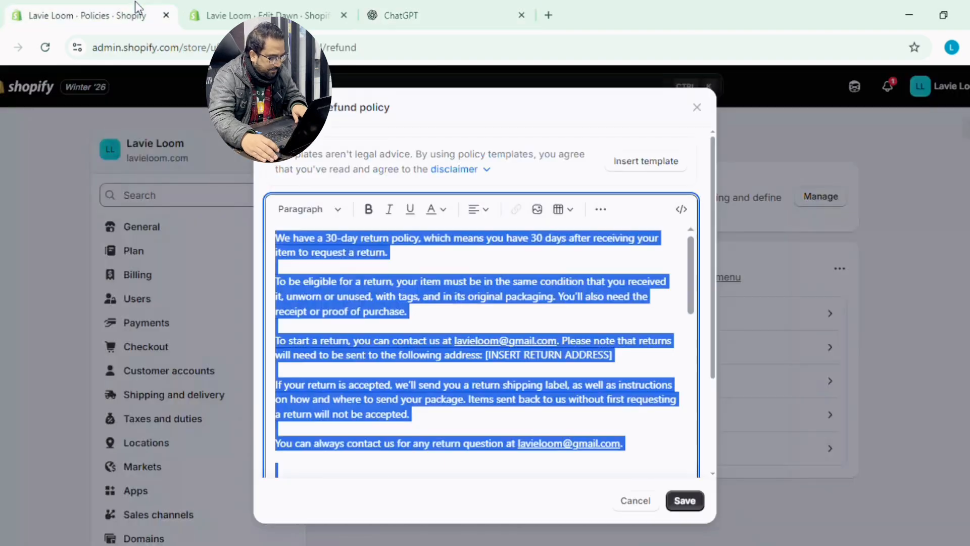
pyautogui.hotkey('ctrl', 'v')
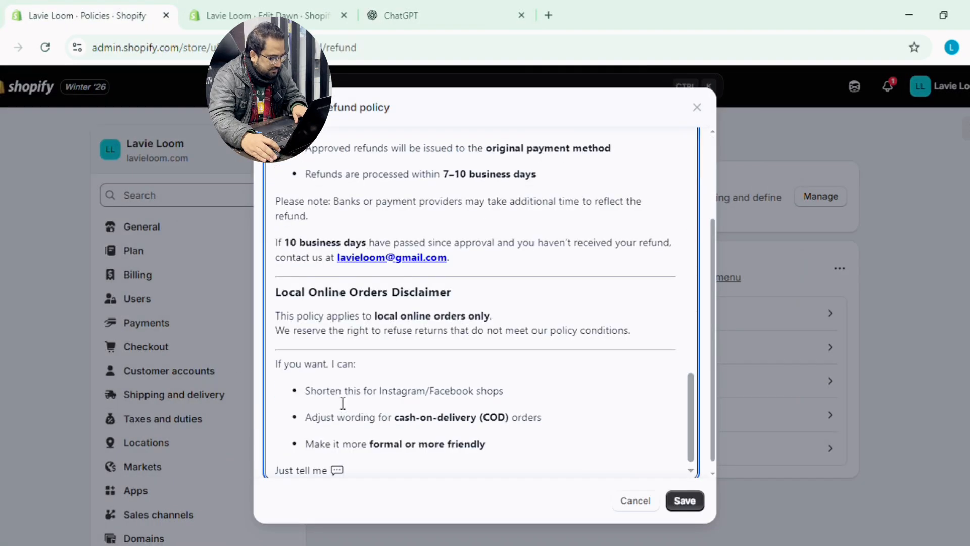
# Delete ChatGPT's closing suggestions, from "If you want, I can" to "Just tell me", from the refund policy and save it
pyautogui.moveTo(358, 472); pyautogui.dragTo(273, 344)
pyautogui.press('BackSpace')
pyautogui.press('BackSpace')
pyautogui.press('BackSpace')
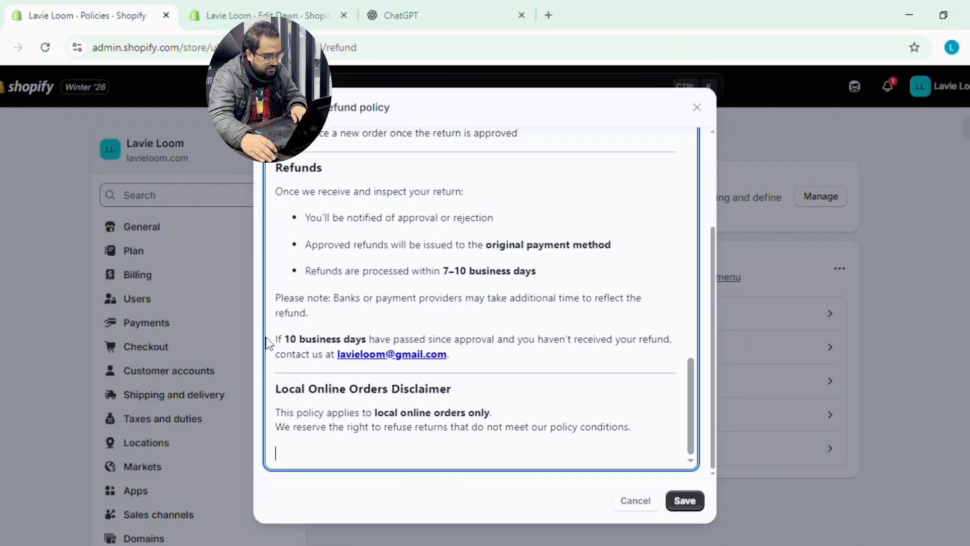
pyautogui.scroll(15, 367, 367)
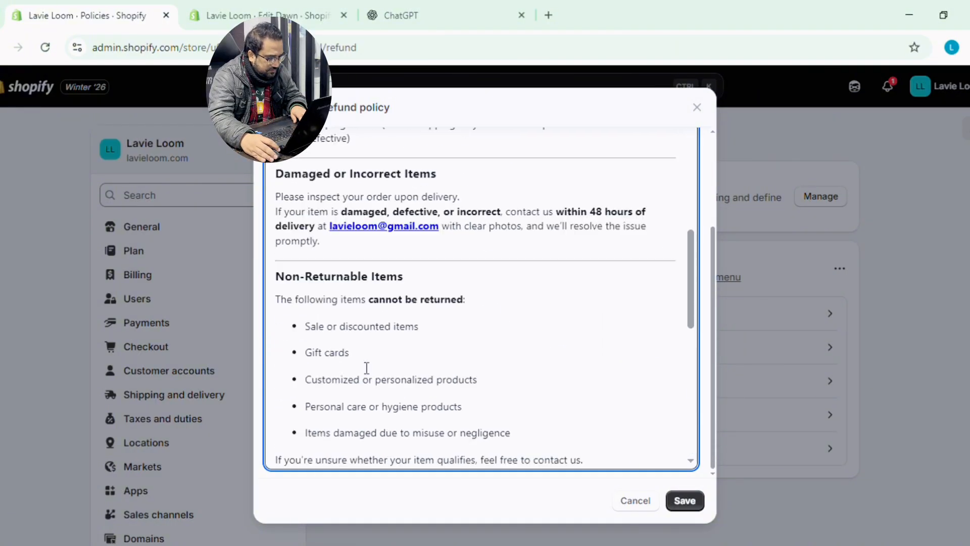
pyautogui.scroll(-15, 384, 316)
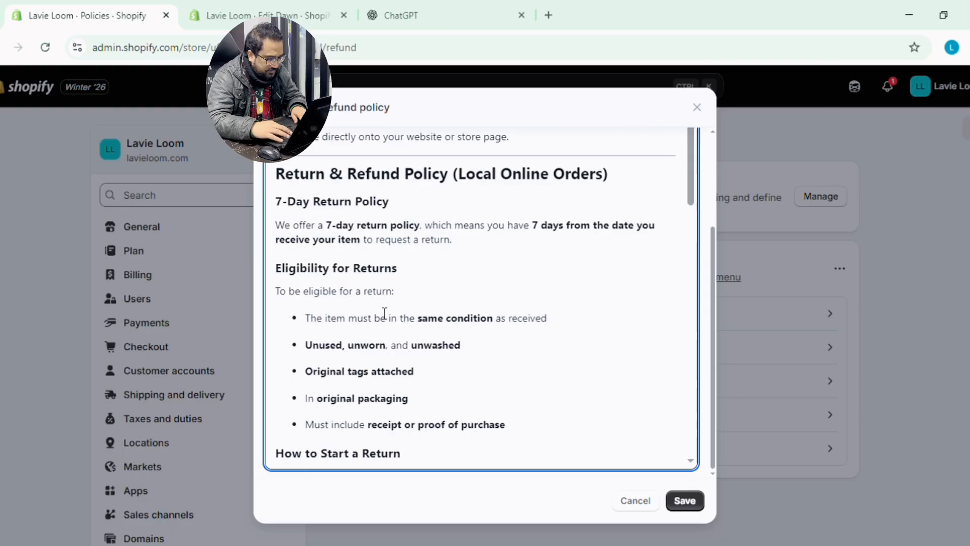
pyautogui.click(683, 502)
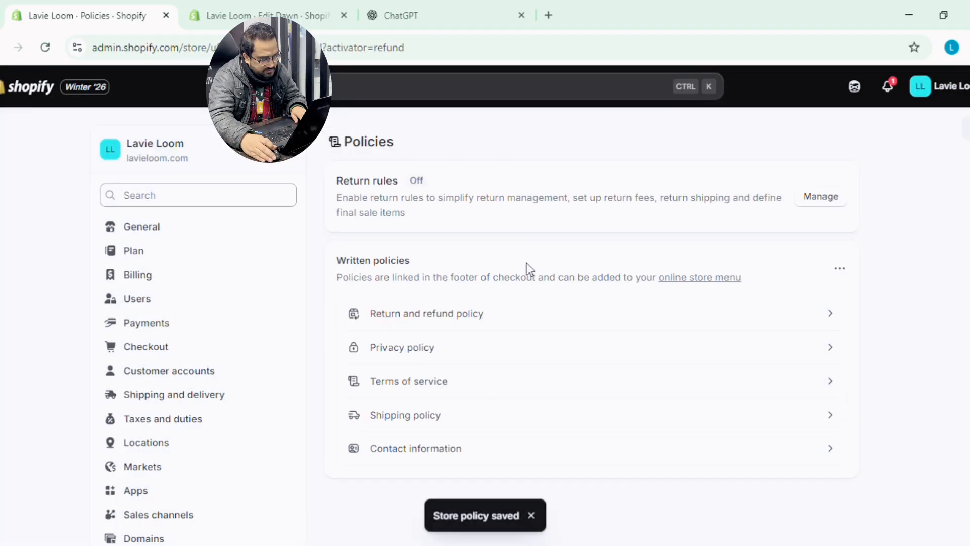
# Open the store's written privacy policy and look through its text
pyautogui.click(432, 354)
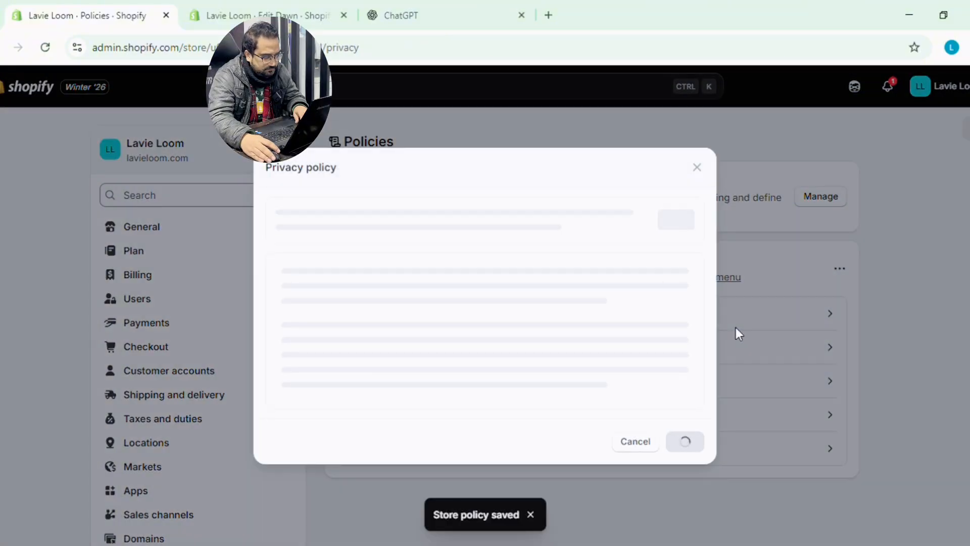
pyautogui.scroll(-20, 463, 314)
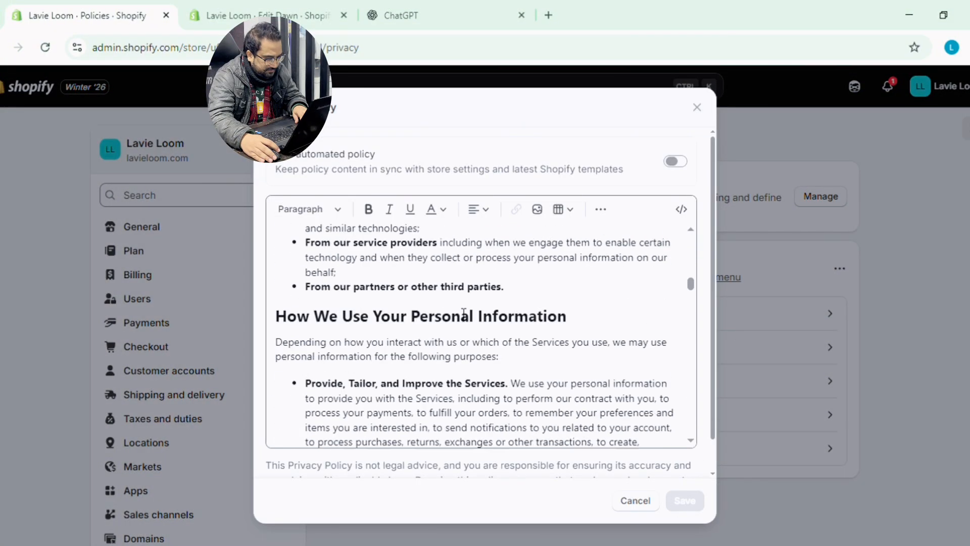
pyautogui.scroll(-10, 463, 313)
pyautogui.click(676, 161)
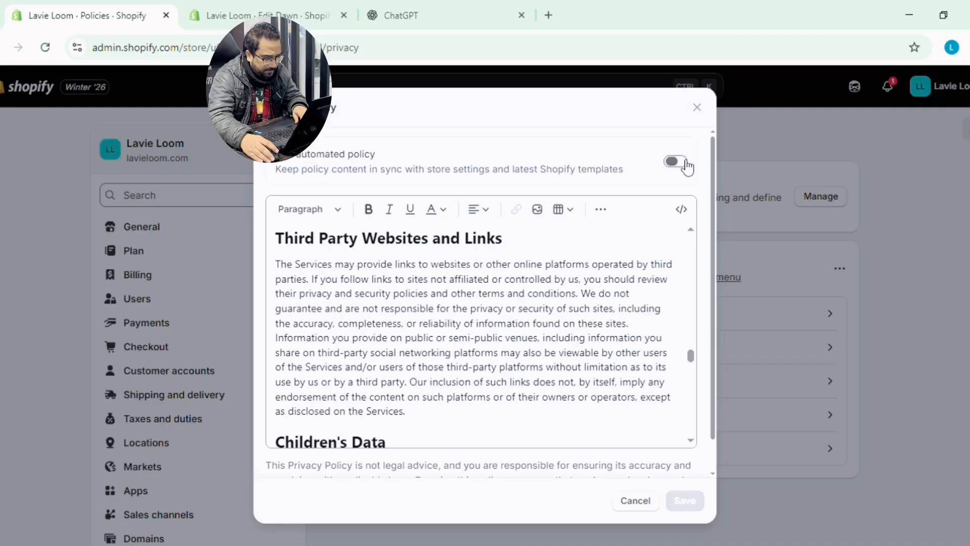
pyautogui.scroll(5, 563, 389)
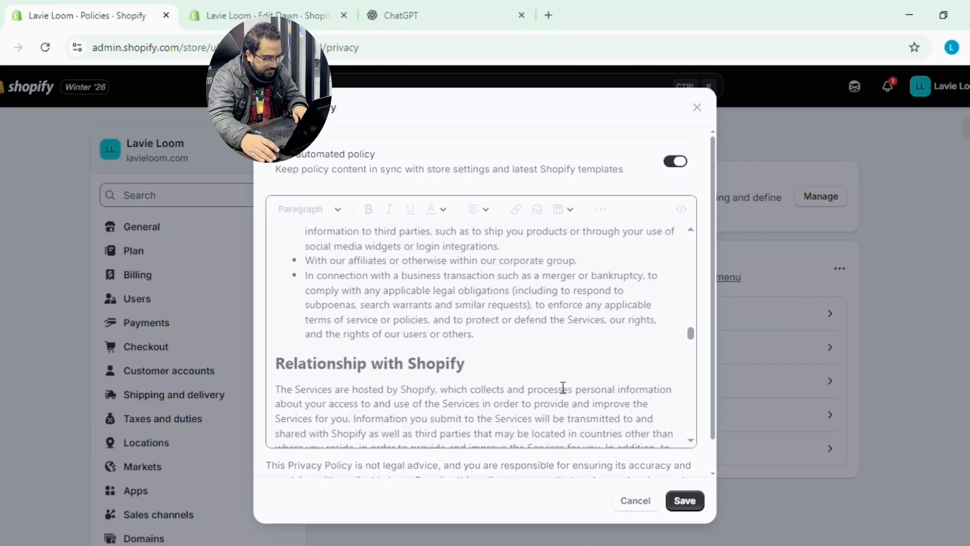
pyautogui.scroll(10, 383, 314)
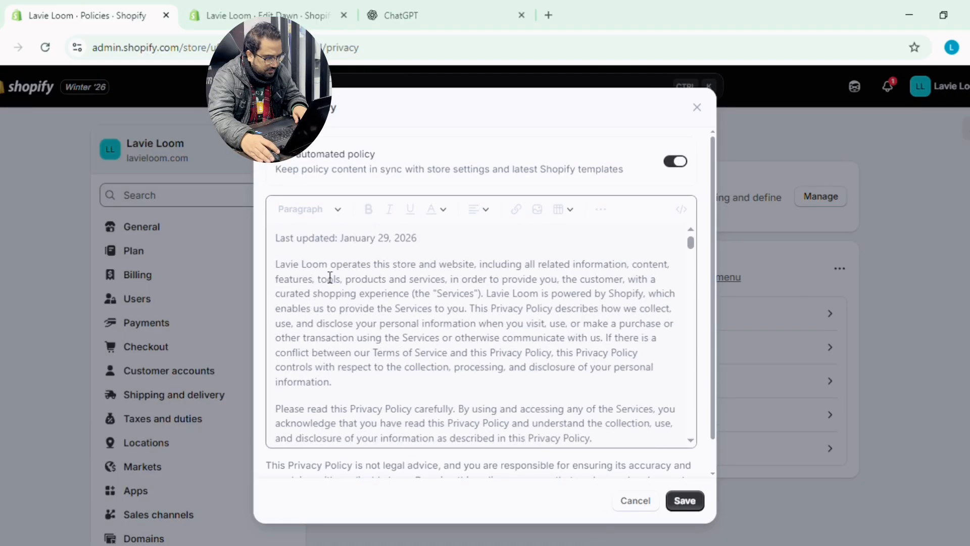
pyautogui.click(675, 162)
# Copy the entire privacy policy text, switch to ChatGPT, and paste it into the message box
pyautogui.click(296, 251)
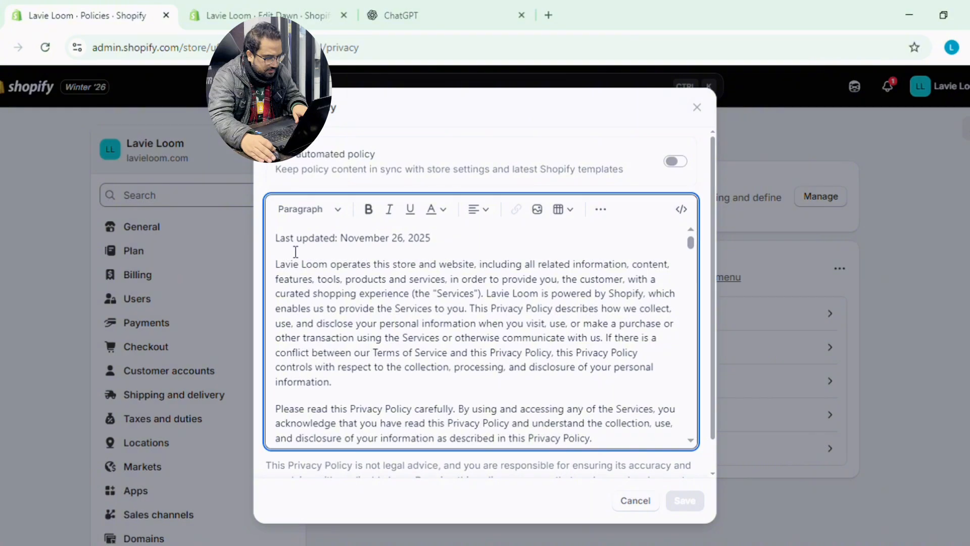
pyautogui.hotkey('ctrl', 'a')
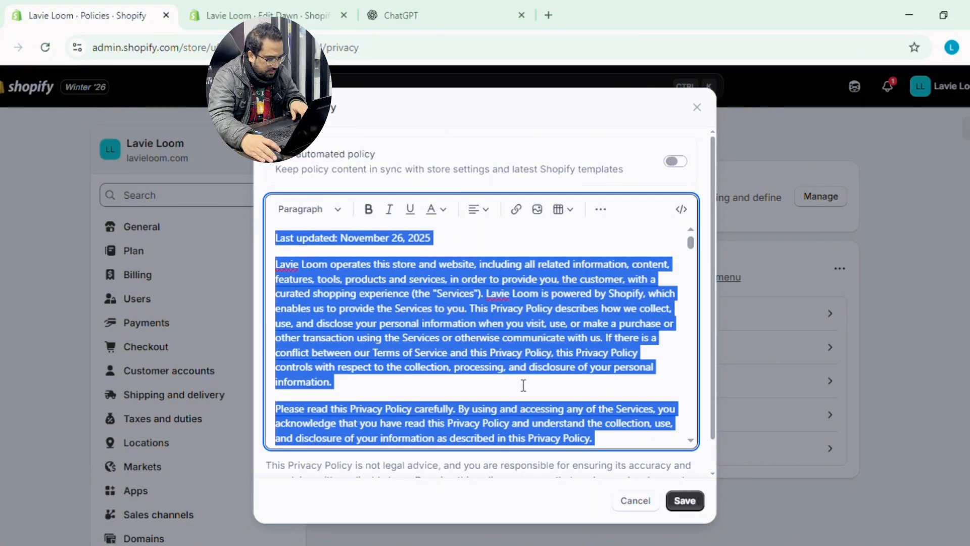
pyautogui.scroll(-9, 524, 385)
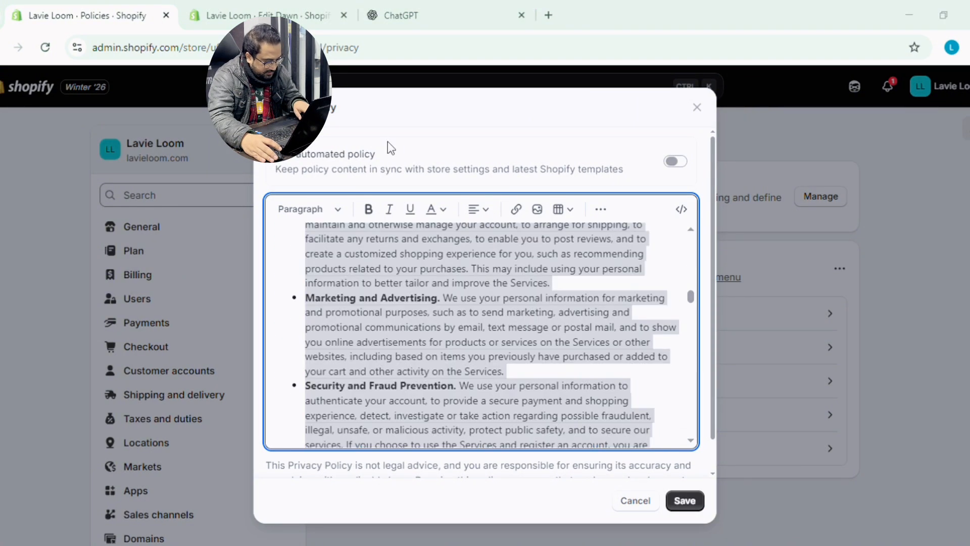
pyautogui.click(410, 23)
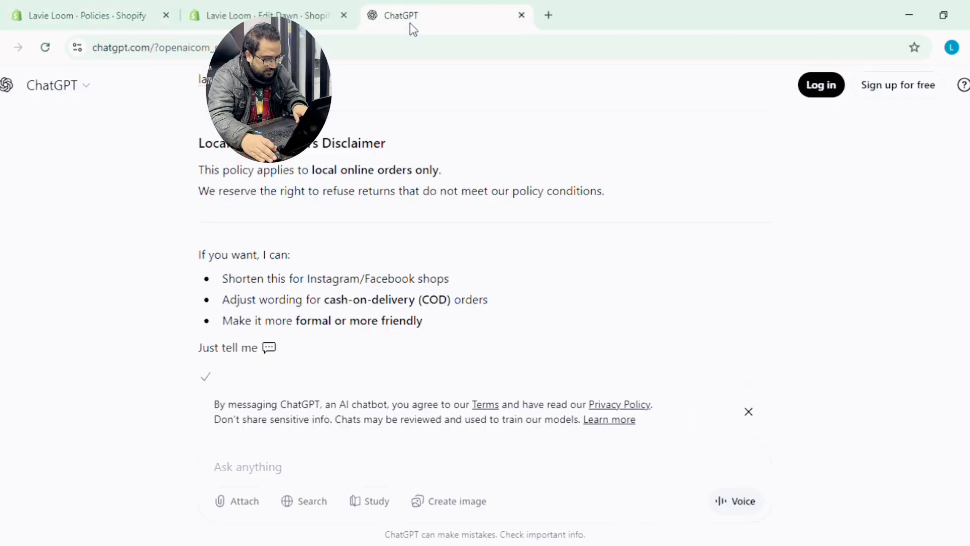
pyautogui.click(339, 466)
pyautogui.hotkey('ctrl', 'v')
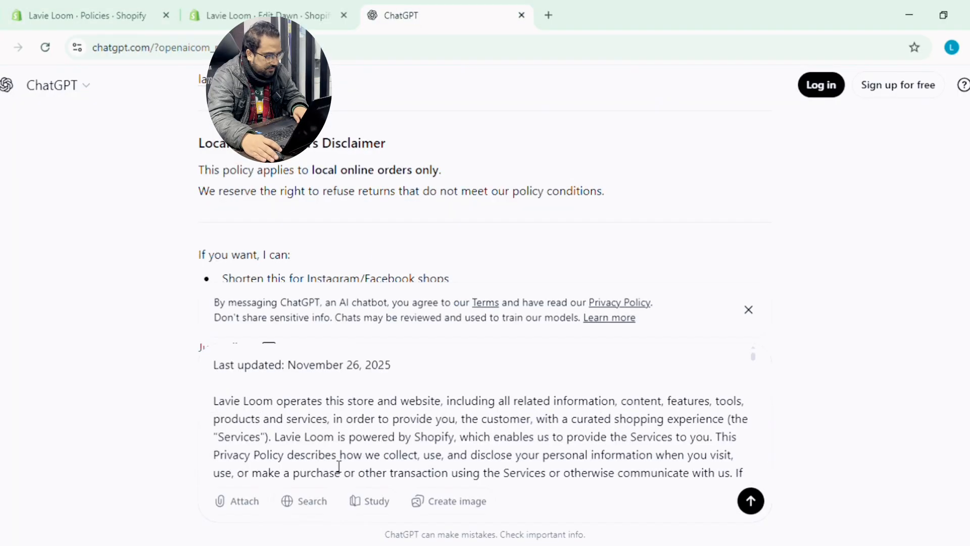
# Below the pasted privacy policy, add the line "Create new one policy related to local market" and submit the request
pyautogui.scroll(-15, 656, 461)
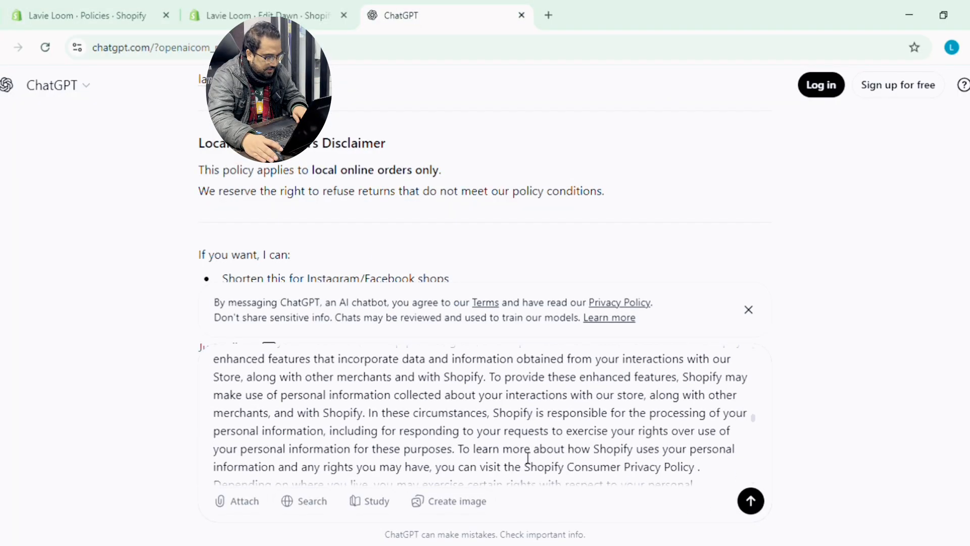
pyautogui.scroll(-10, 524, 456)
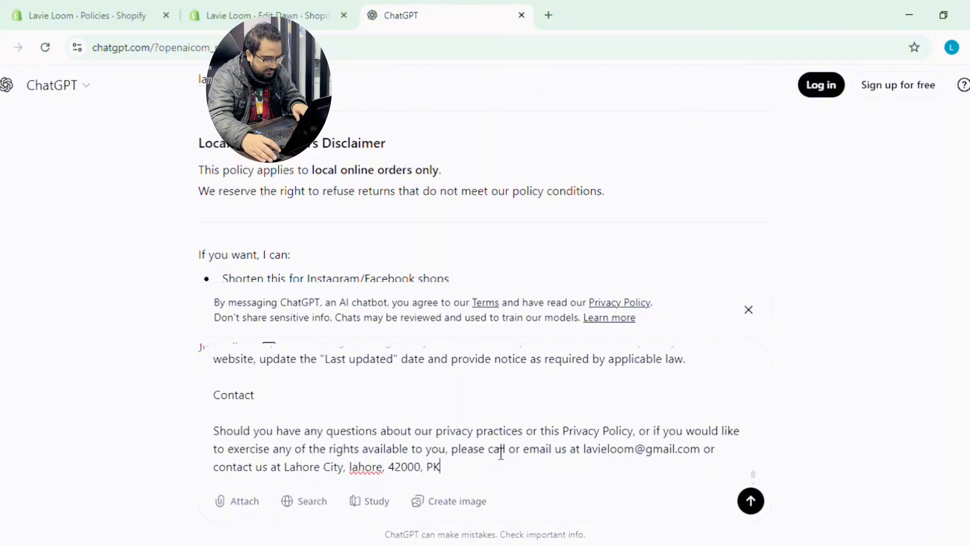
pyautogui.hotkey('shift', 'Return')
pyautogui.write('Crea')
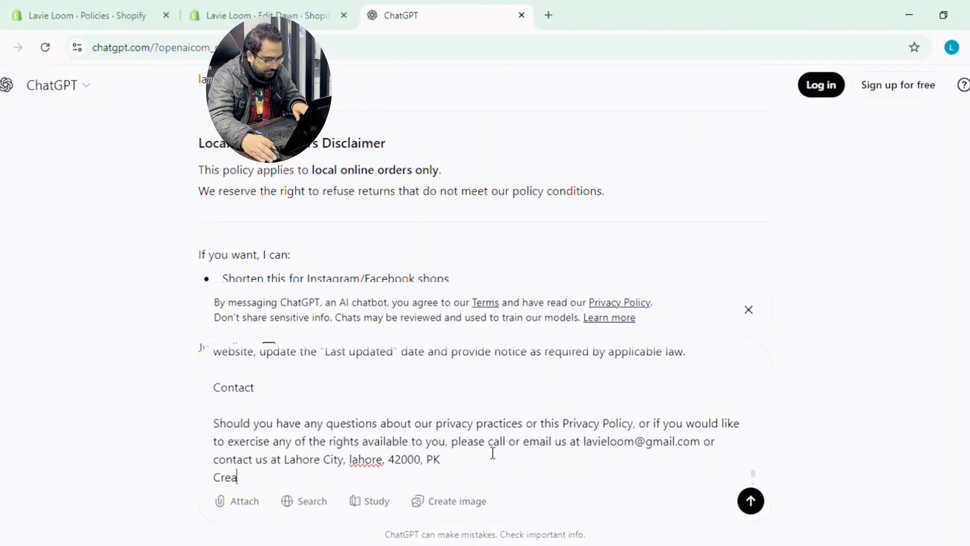
pyautogui.write('te new ')
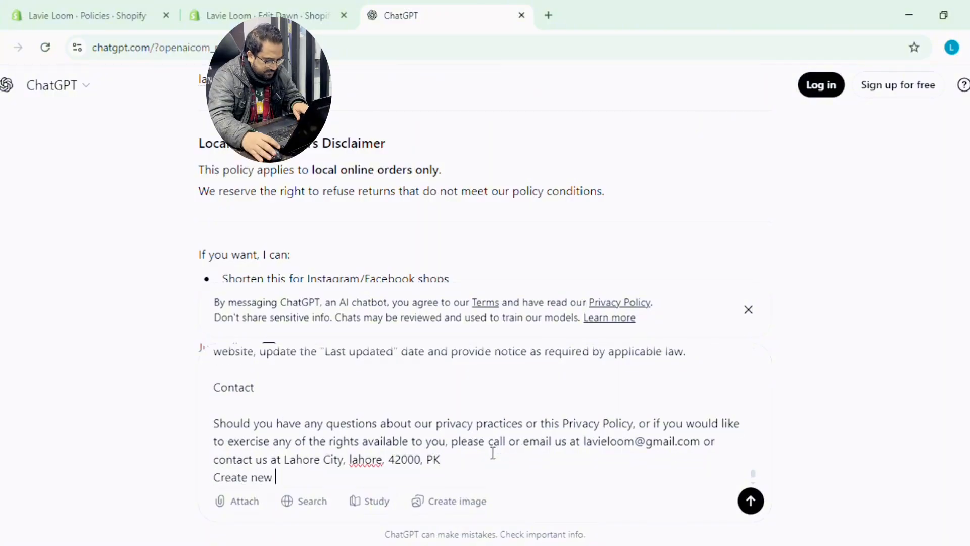
pyautogui.write('one polic')
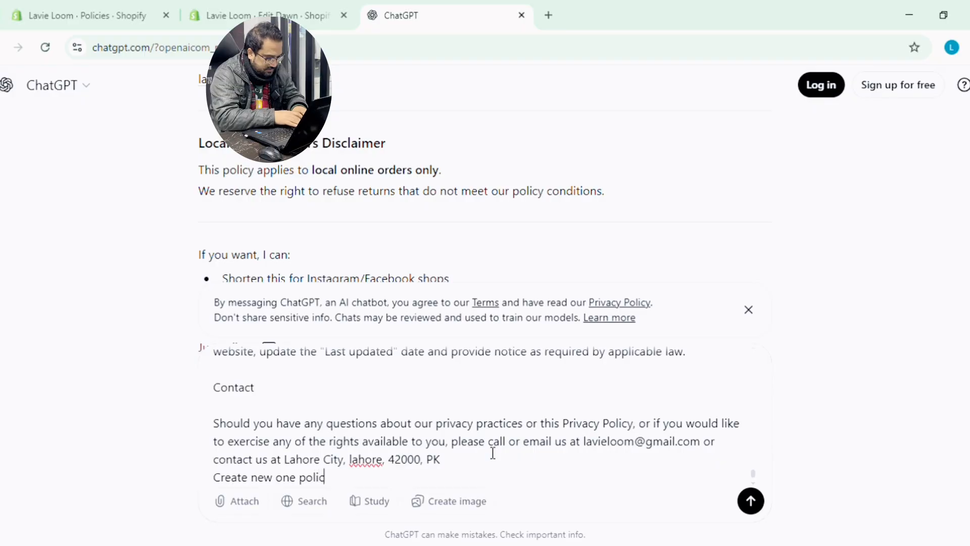
pyautogui.write('y related ')
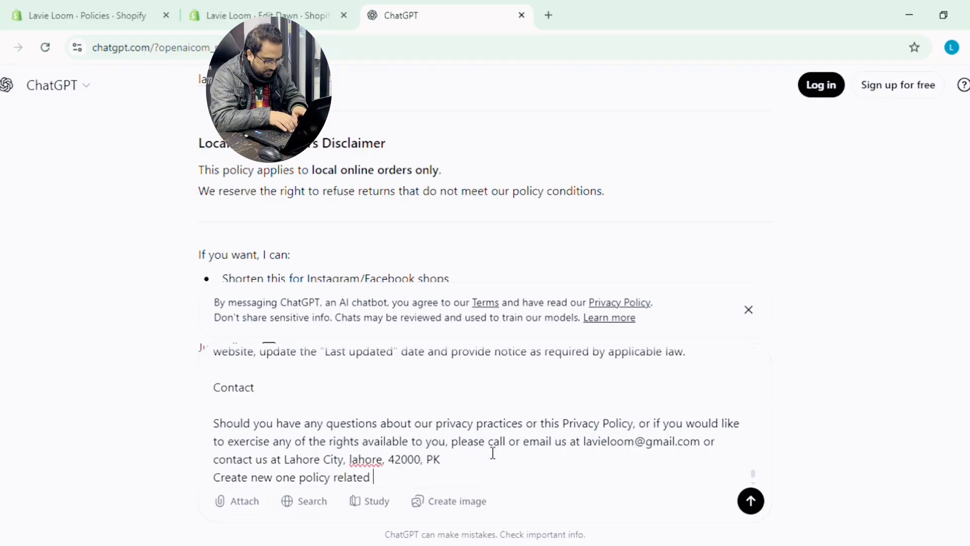
pyautogui.write('to loca')
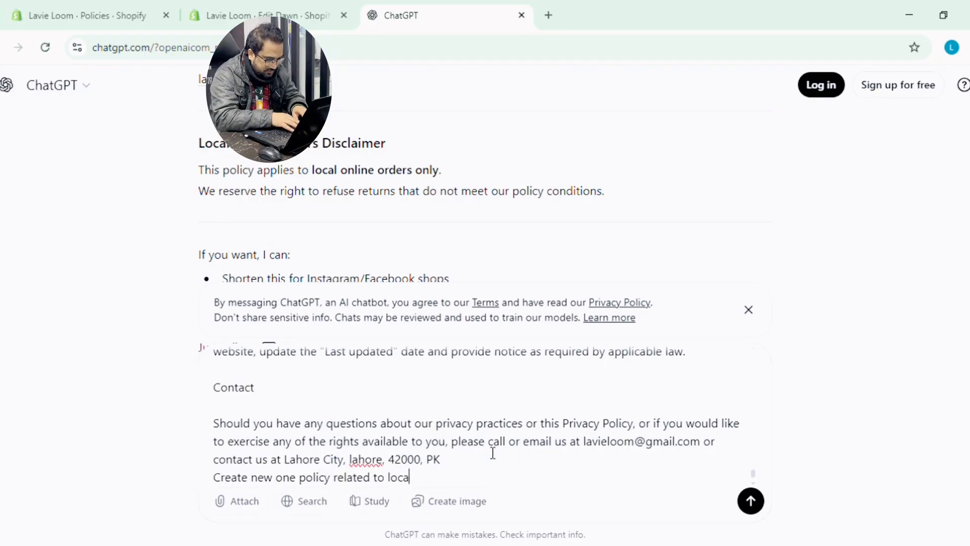
pyautogui.write('l market')
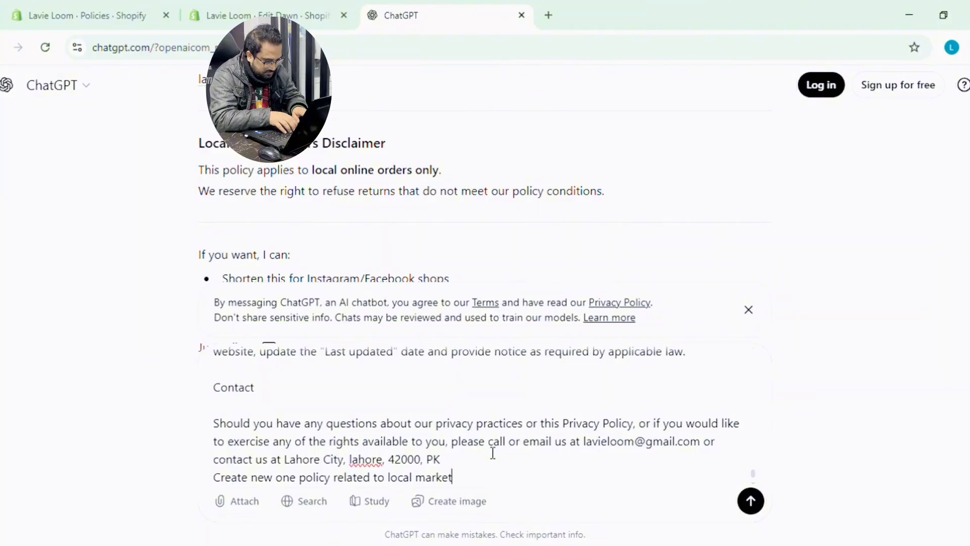
pyautogui.press('Return')
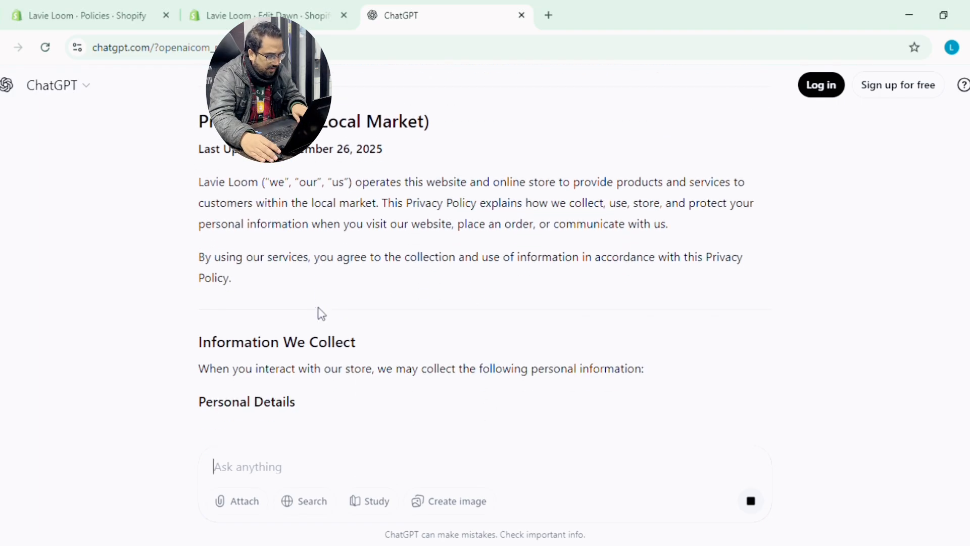
# Review ChatGPT's rewritten privacy policy from its introduction through the collected information to the contact section
pyautogui.scroll(-10, 320, 313)
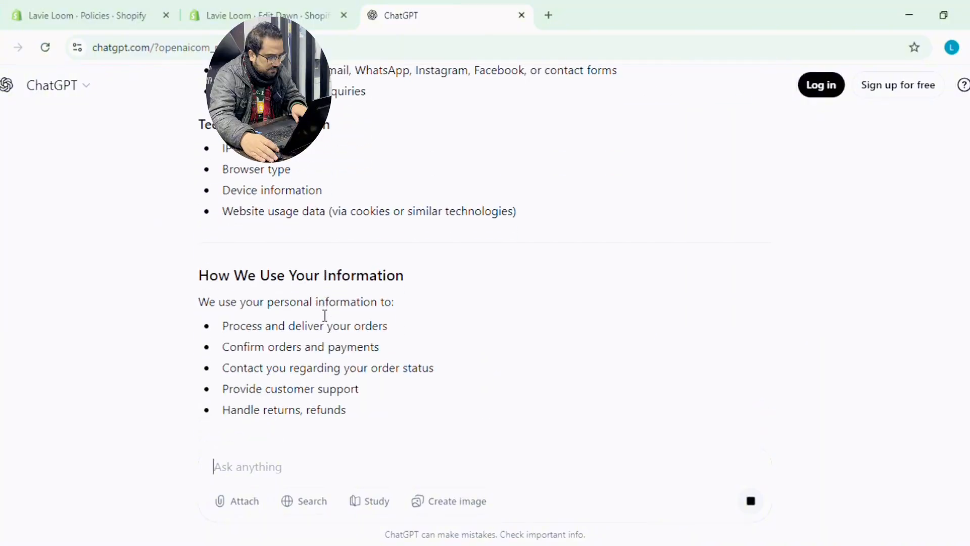
pyautogui.scroll(13, 272, 315)
pyautogui.scroll(12, 272, 316)
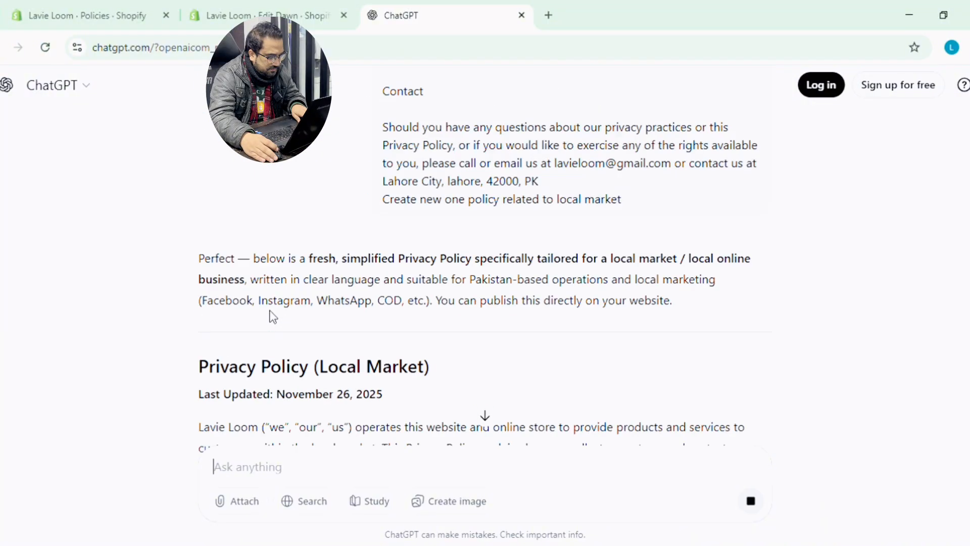
pyautogui.scroll(-7, 272, 316)
pyautogui.scroll(-4, 324, 316)
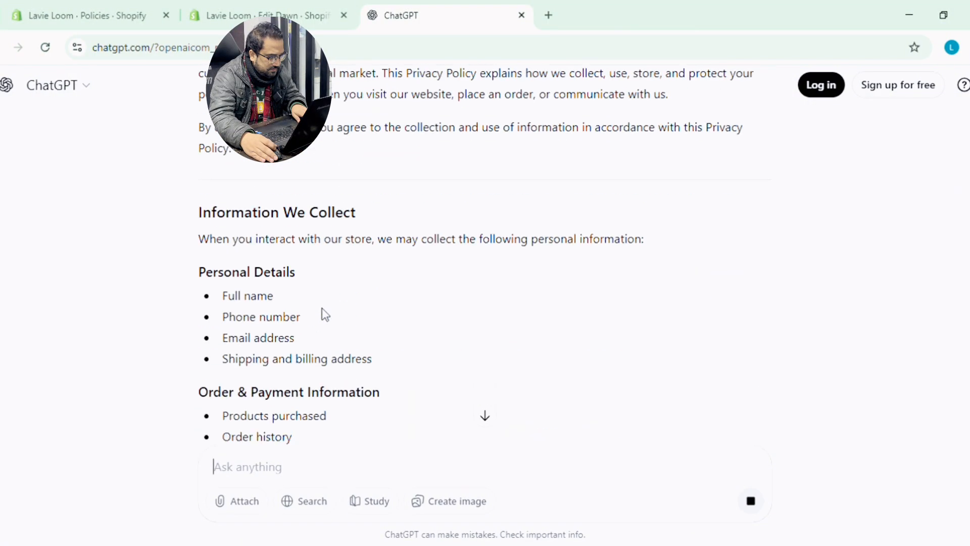
pyautogui.scroll(-3, 263, 319)
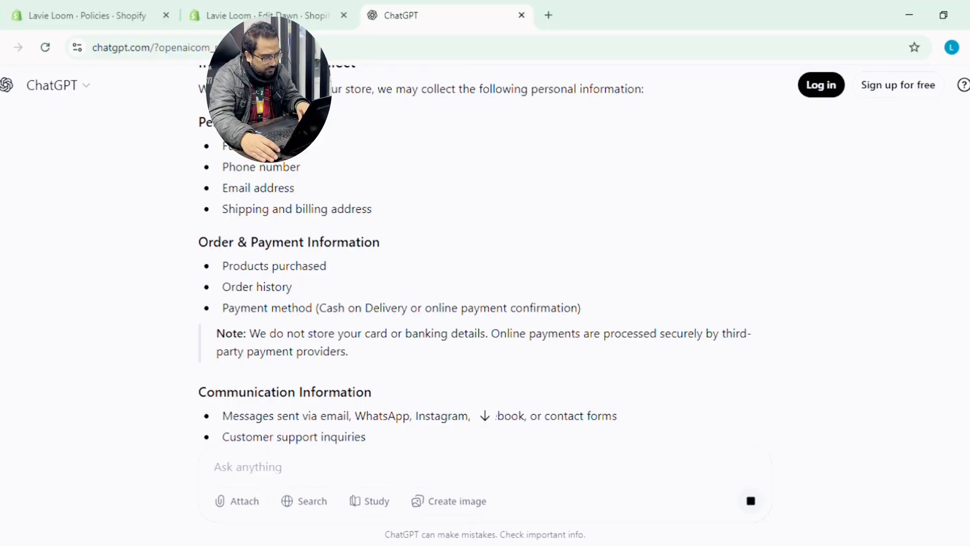
pyautogui.moveTo(340, 197); pyautogui.dragTo(374, 220)
pyautogui.scroll(-12, 345, 295)
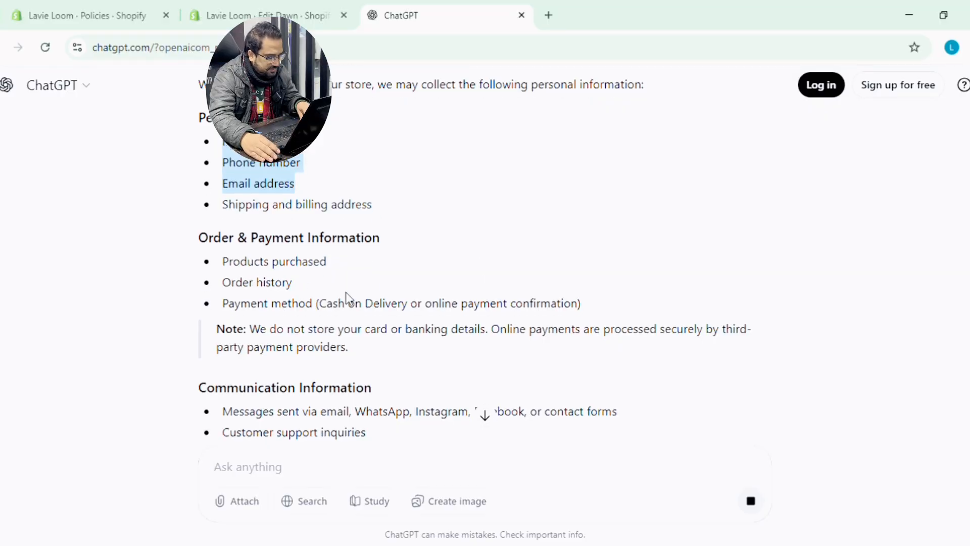
pyautogui.scroll(-20, 346, 298)
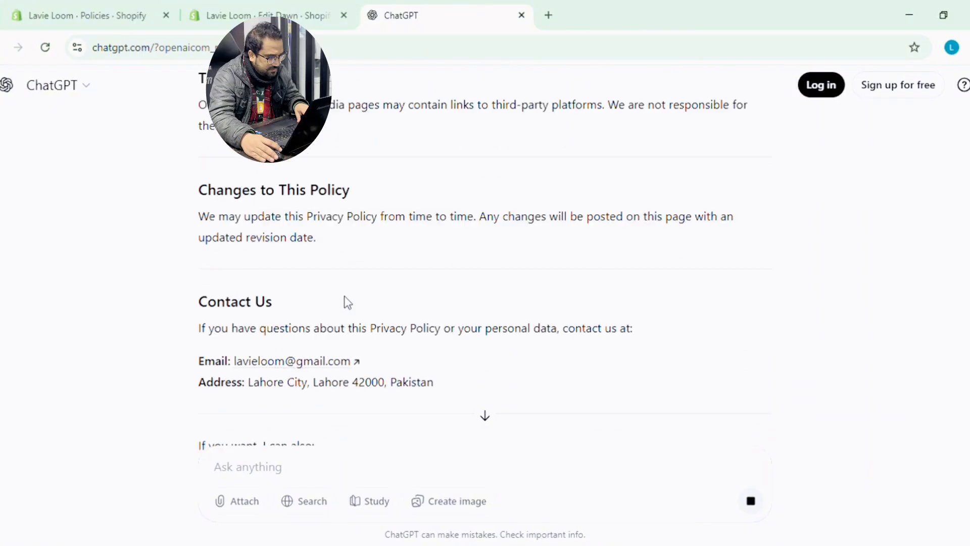
# Copy ChatGPT's new privacy policy, switch to Shopify, and paste it over the selected privacy policy text
pyautogui.click(205, 397)
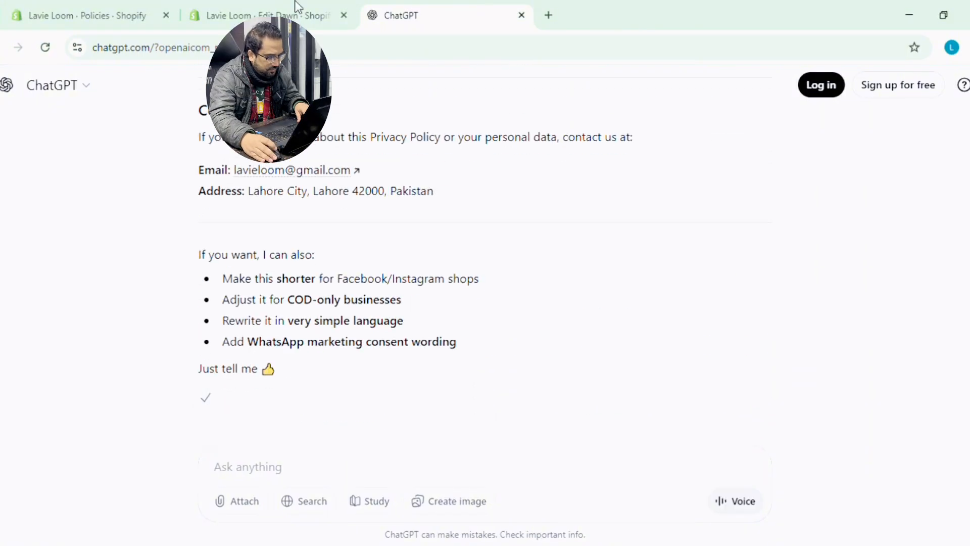
pyautogui.click(39, 14)
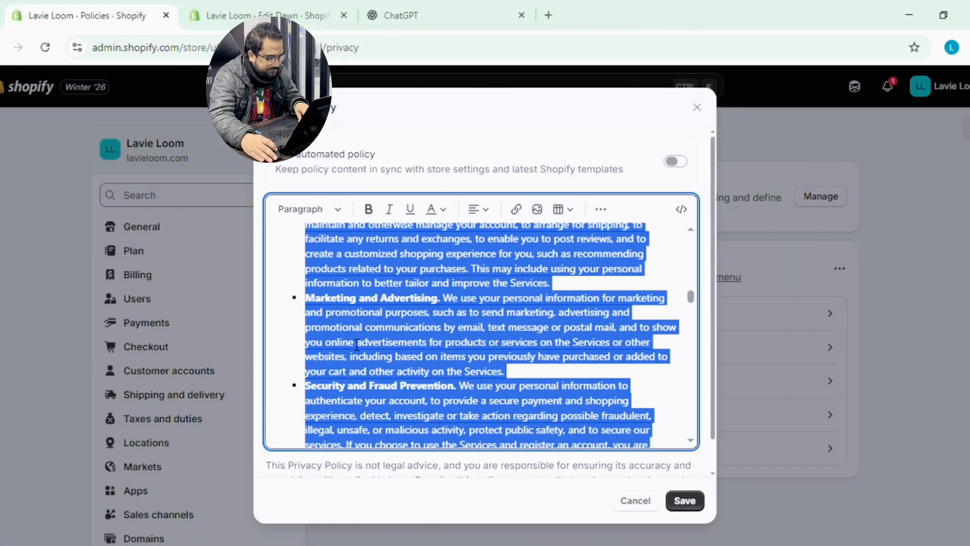
pyautogui.hotkey('ctrl', 'v')
# Delete ChatGPT's closing suggestions and the divider after the address from the privacy policy, and check the remaining text
pyautogui.scroll(-1, 359, 364)
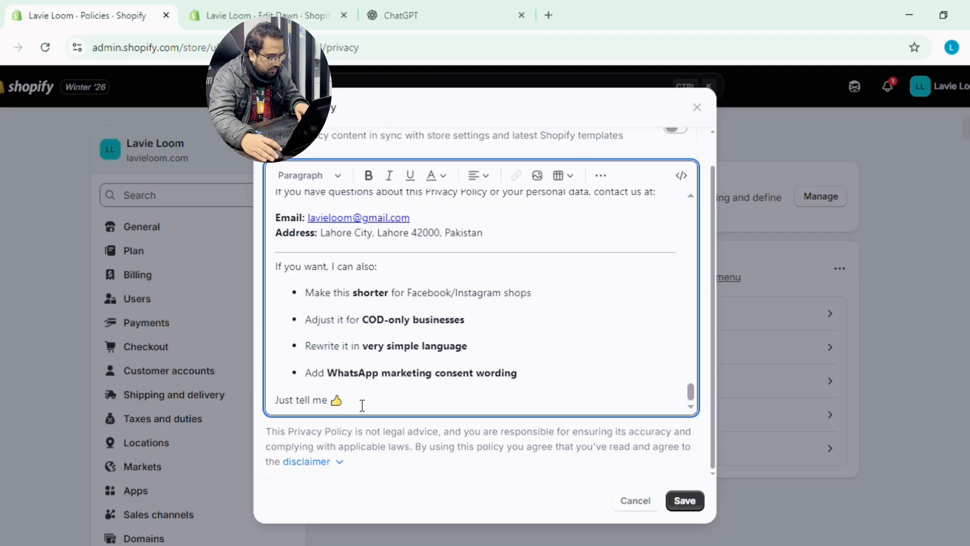
pyautogui.moveTo(362, 404); pyautogui.dragTo(283, 275)
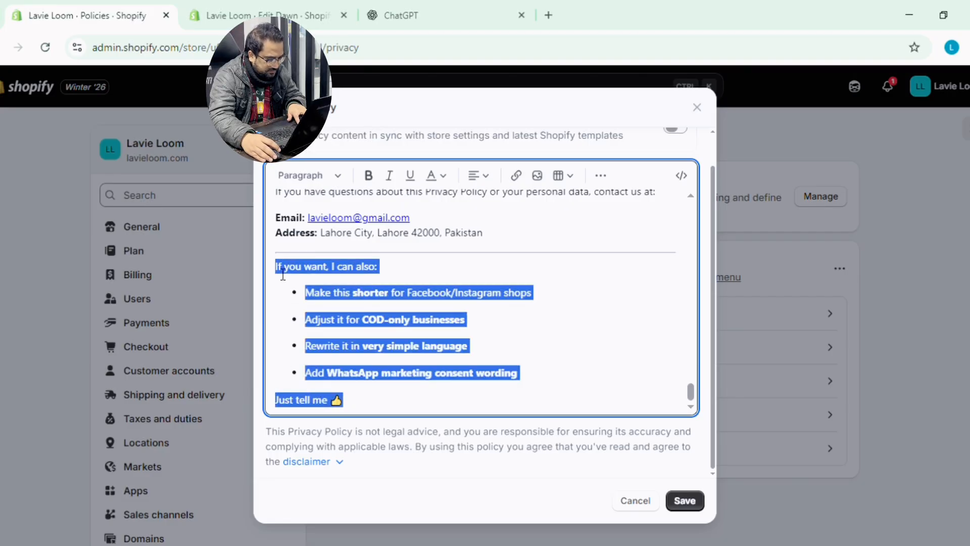
pyautogui.press('BackSpace')
pyautogui.press('BackSpace')
pyautogui.press('BackSpace')
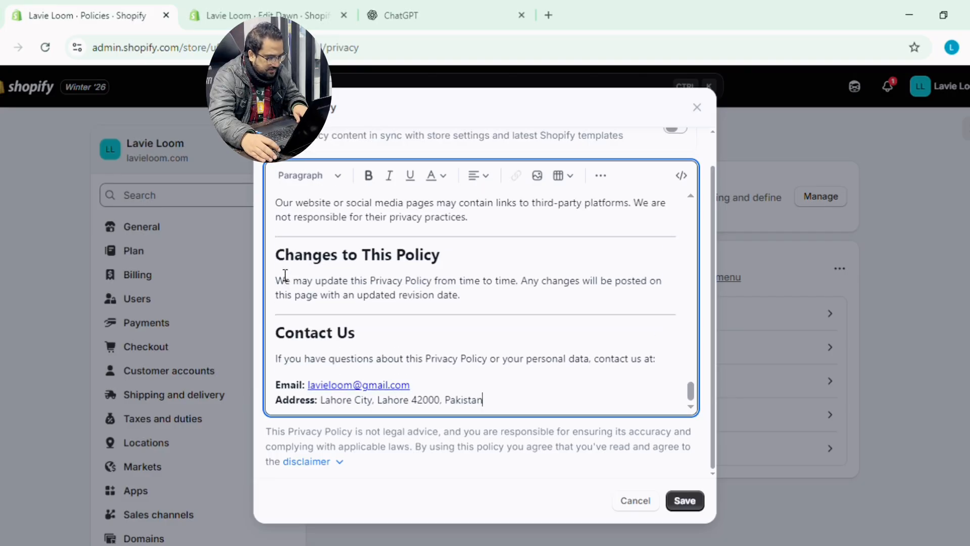
pyautogui.scroll(20, 420, 363)
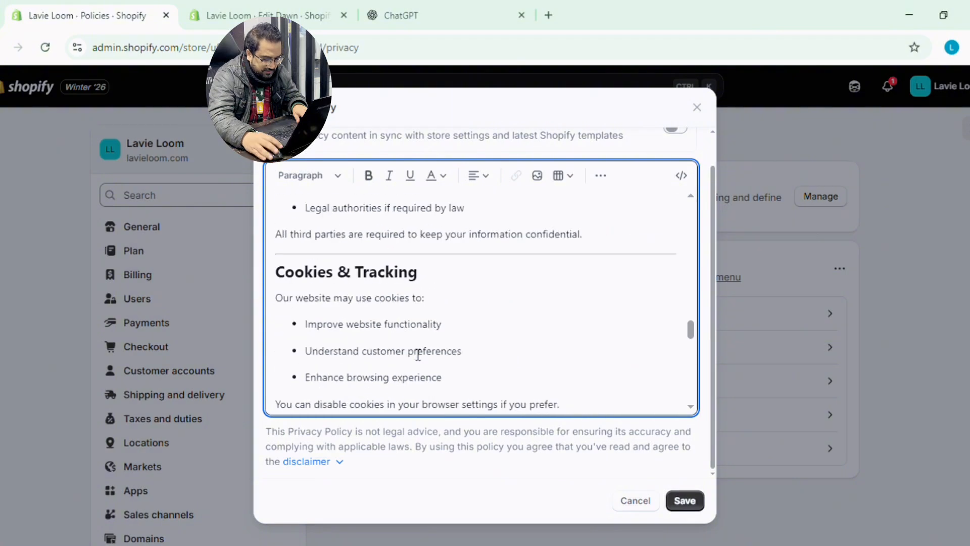
# Save the rewritten privacy policy and open the terms of service for editing
pyautogui.click(690, 502)
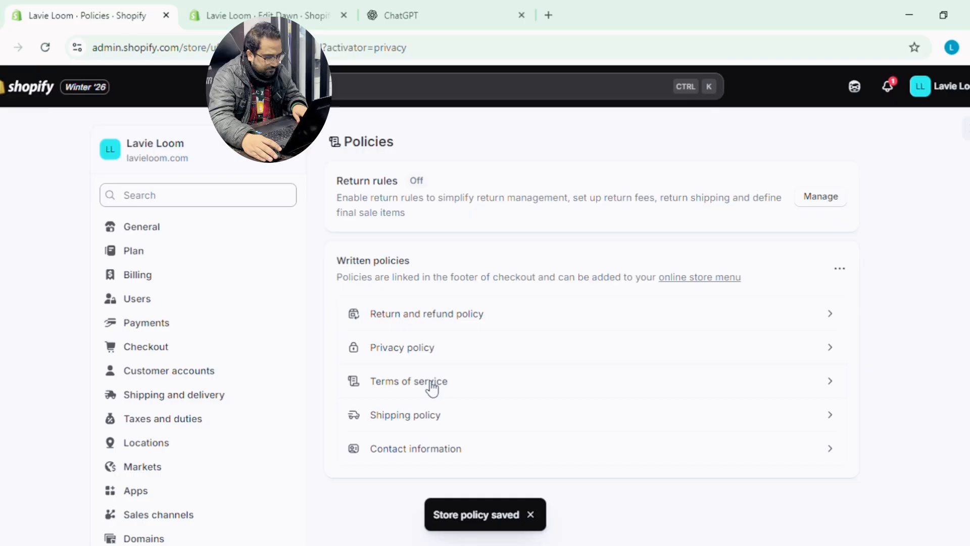
pyautogui.click(431, 388)
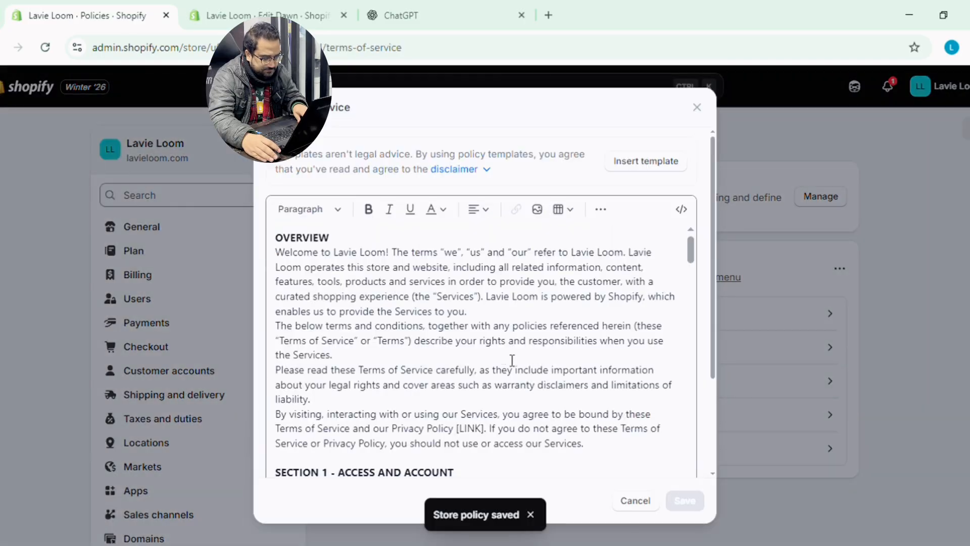
pyautogui.scroll(-5, 494, 299)
pyautogui.scroll(5, 304, 353)
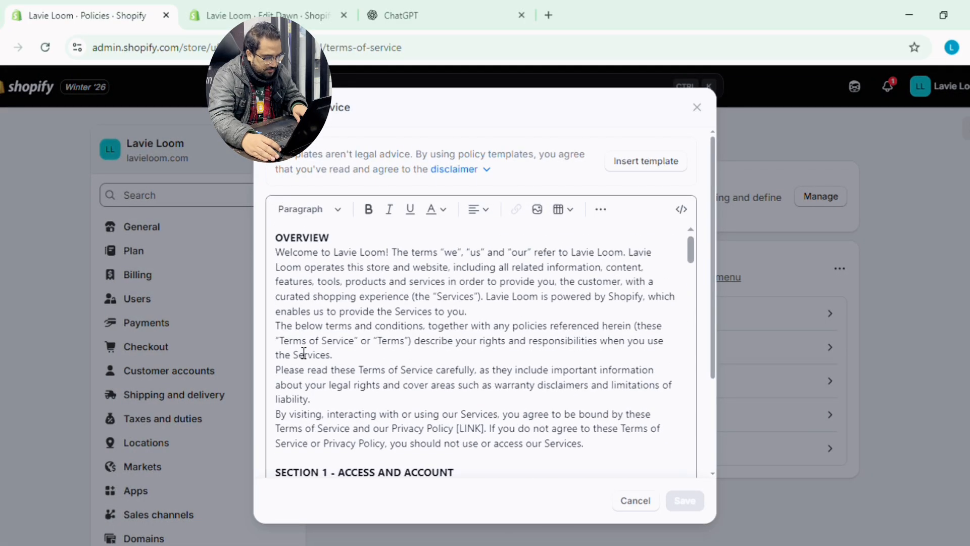
# Look through the terms of service as far as the shipping section, highlighting the [LINK] placeholder after the Refund Policy mention
pyautogui.click(283, 248)
pyautogui.scroll(-10, 284, 248)
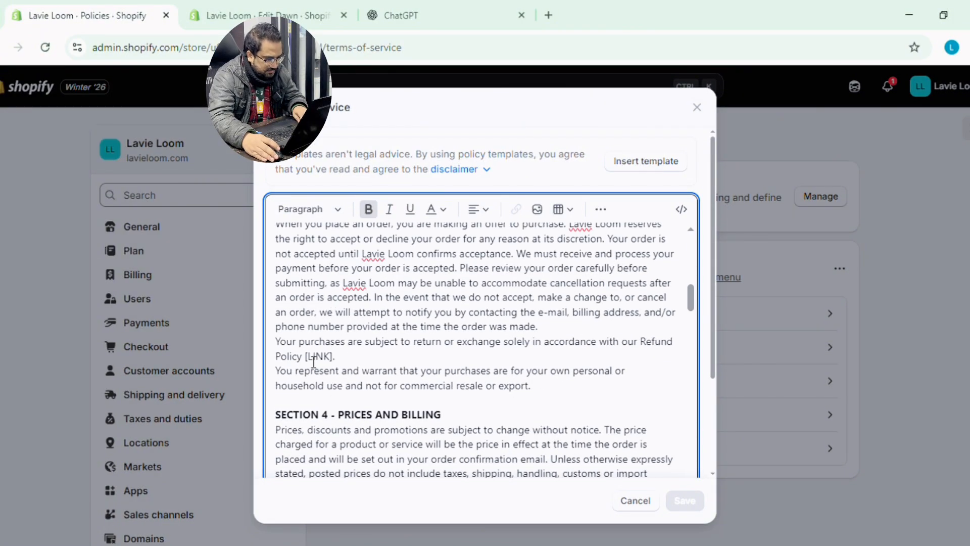
pyautogui.moveTo(304, 357); pyautogui.dragTo(344, 361)
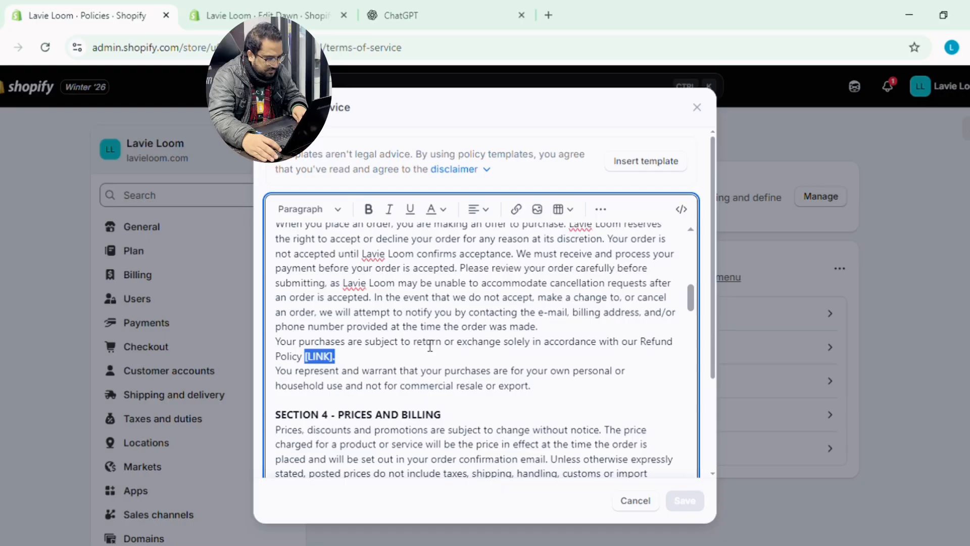
pyautogui.scroll(-5, 408, 353)
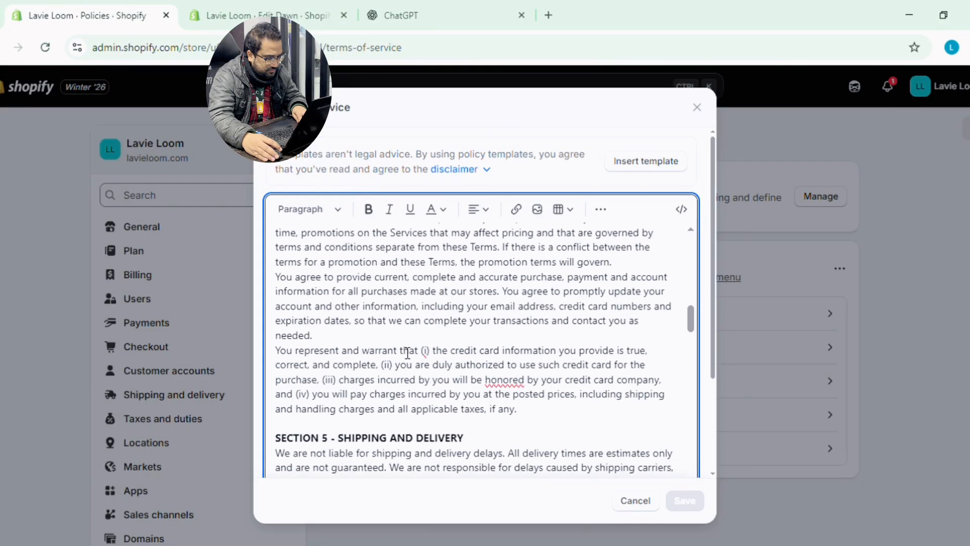
pyautogui.scroll(15, 407, 351)
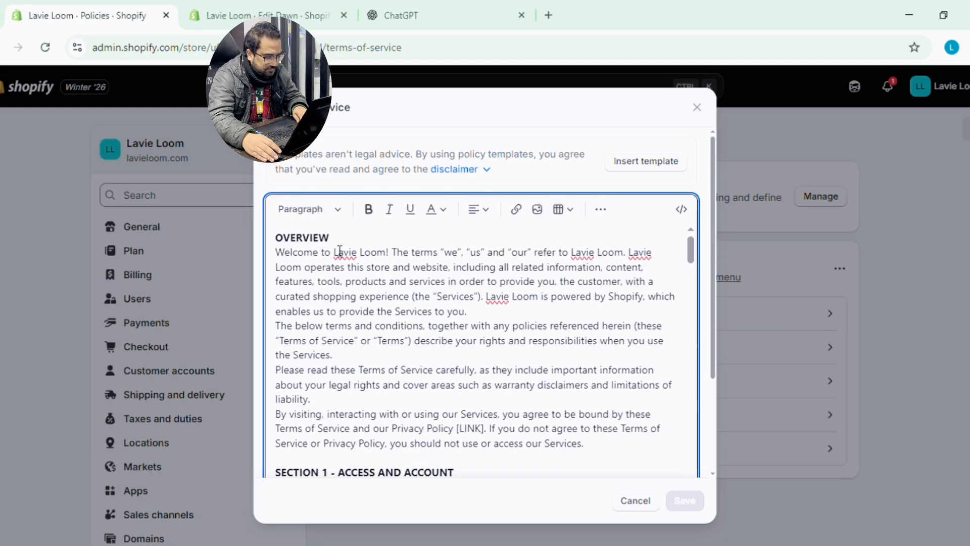
# Copy the entire terms of service text, switch to ChatGPT, and paste it into a new message down to its contact information
pyautogui.click(281, 241)
pyautogui.hotkey('ctrl', 'a')
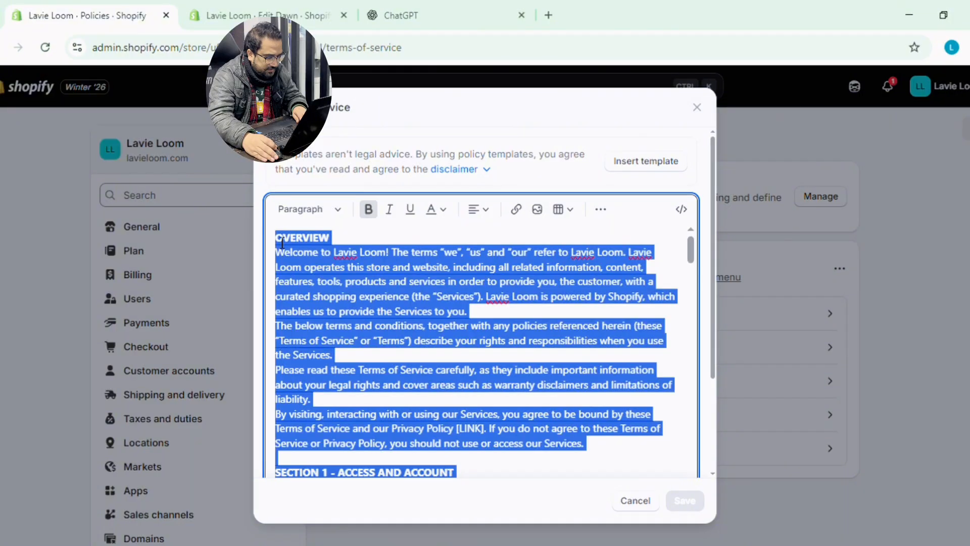
pyautogui.click(490, 1)
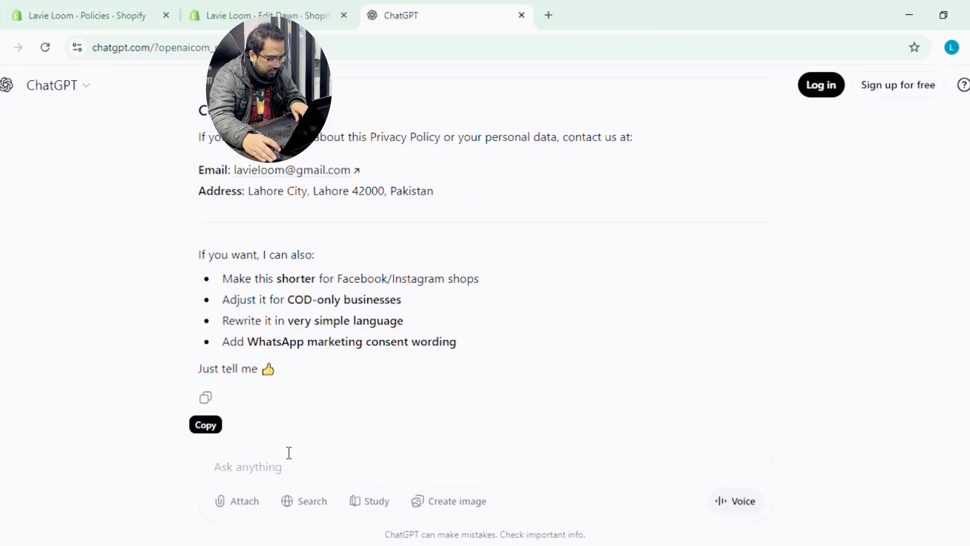
pyautogui.click(286, 473)
pyautogui.hotkey('ctrl', 'v')
pyautogui.scroll(-15, 445, 455)
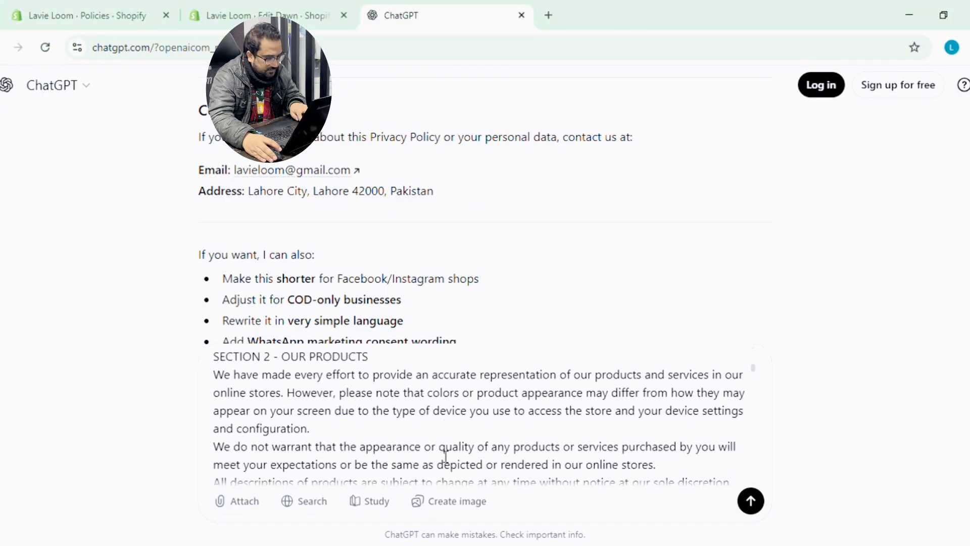
pyautogui.scroll(-20, 444, 455)
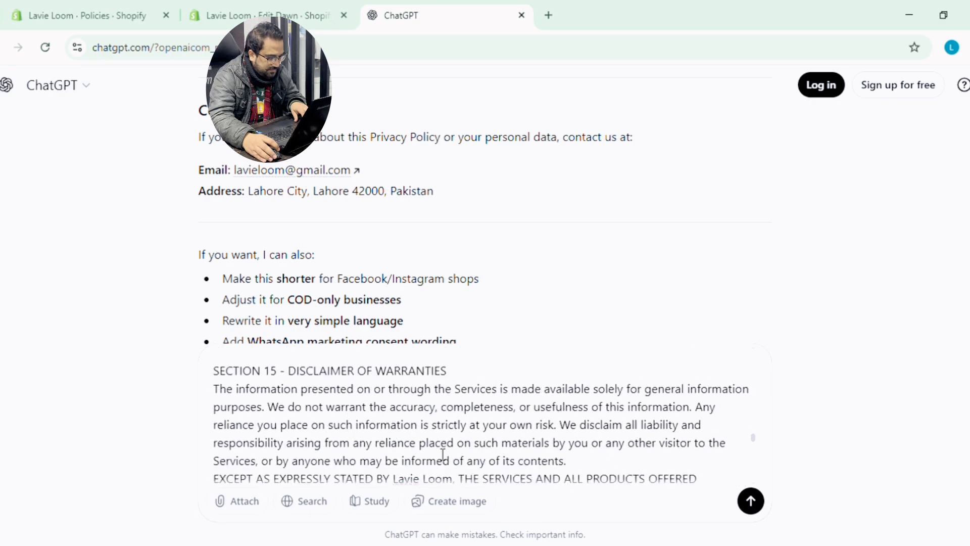
pyautogui.scroll(-1, 443, 454)
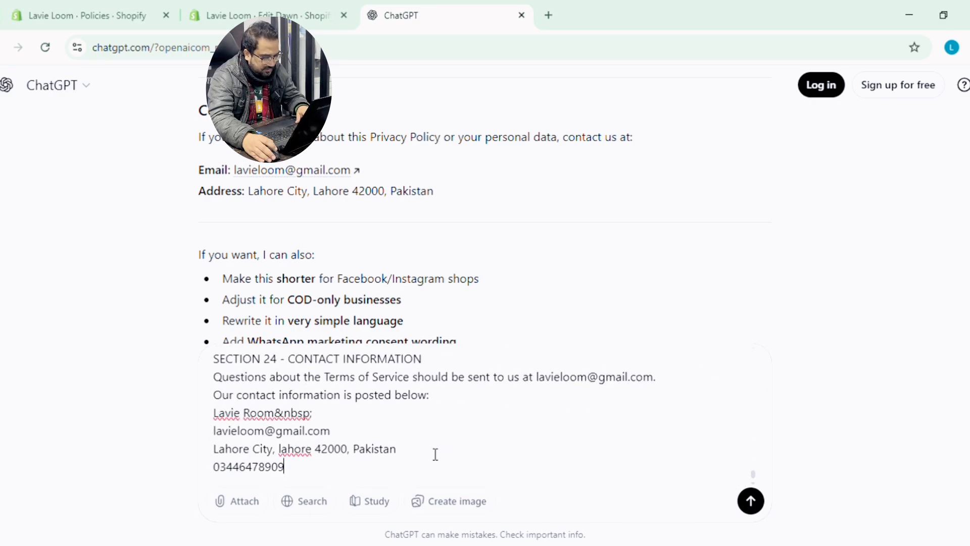
pyautogui.hotkey('shift', 'Return')
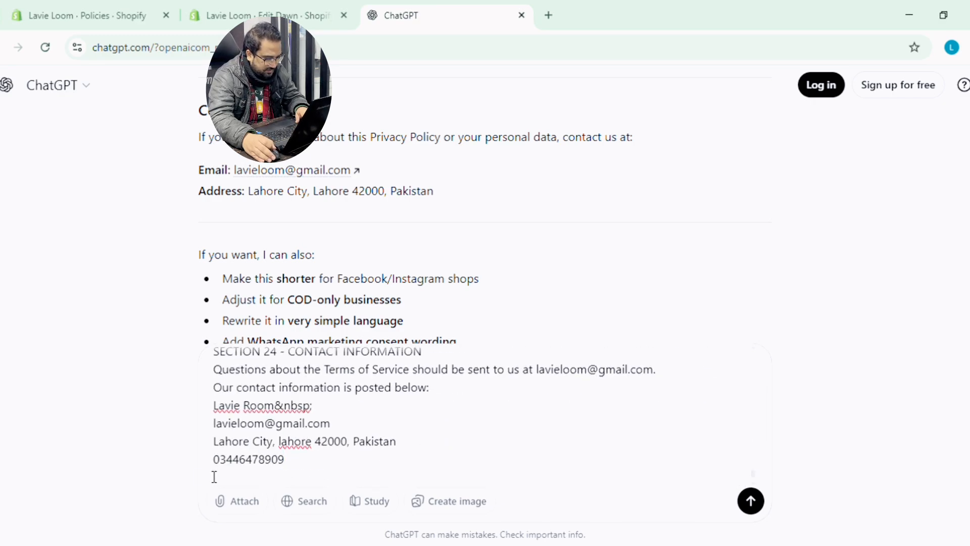
pyautogui.press('BackSpace')
pyautogui.write('Create')
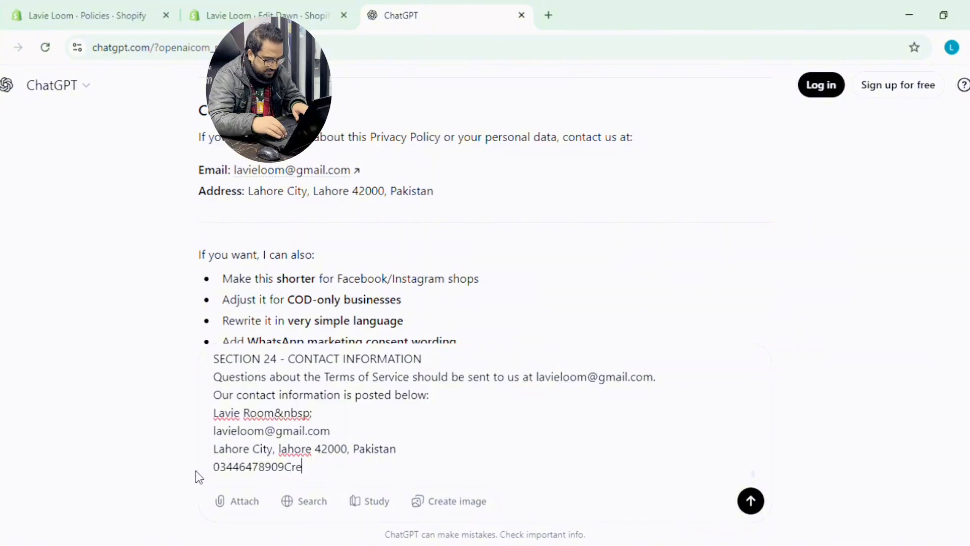
pyautogui.press('BackSpace')
pyautogui.press('BackSpace')
pyautogui.press('BackSpace')
pyautogui.press('BackSpace')
pyautogui.press('BackSpace')
pyautogui.press('BackSpace')
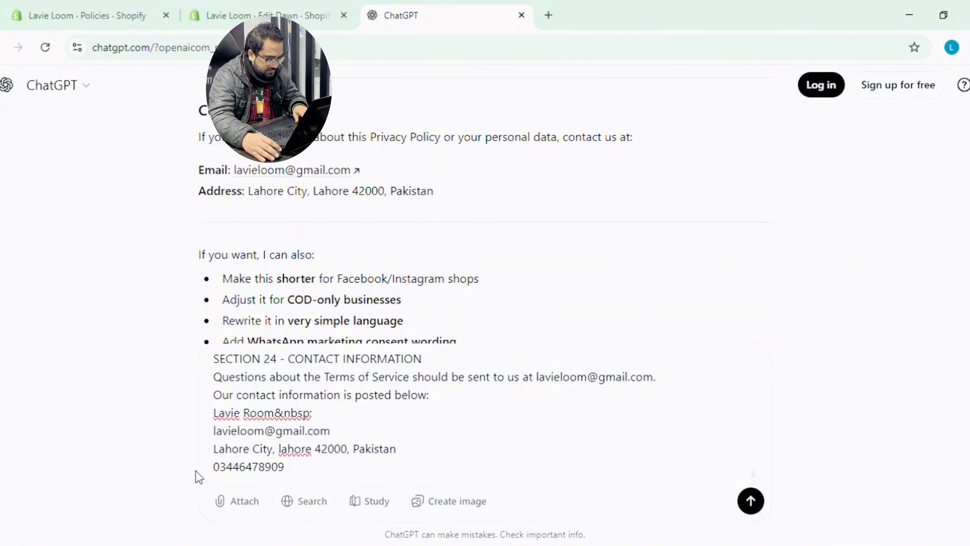
# Below the pasted terms, add the line "Create new terms of services related to pakistan market" and submit the request
pyautogui.hotkey('shift', 'Return')
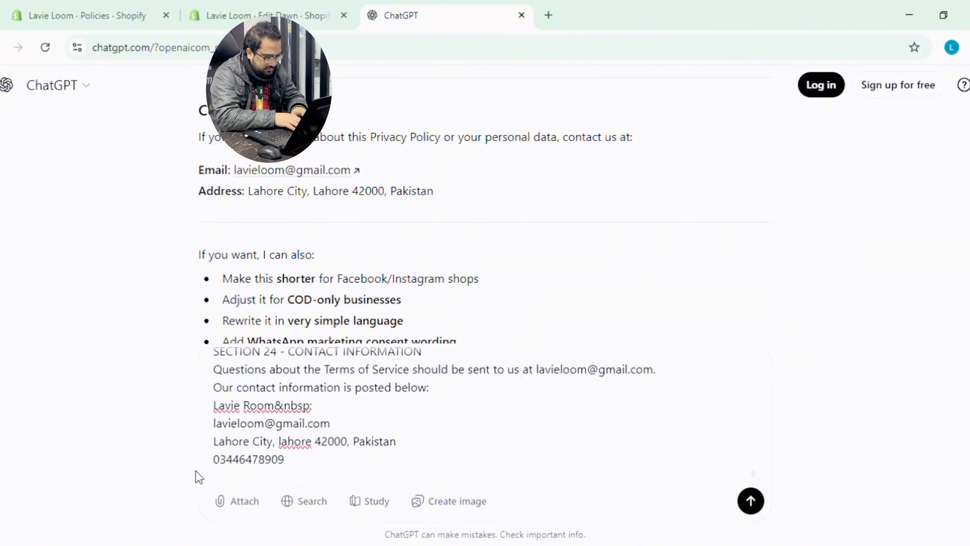
pyautogui.write('Create ')
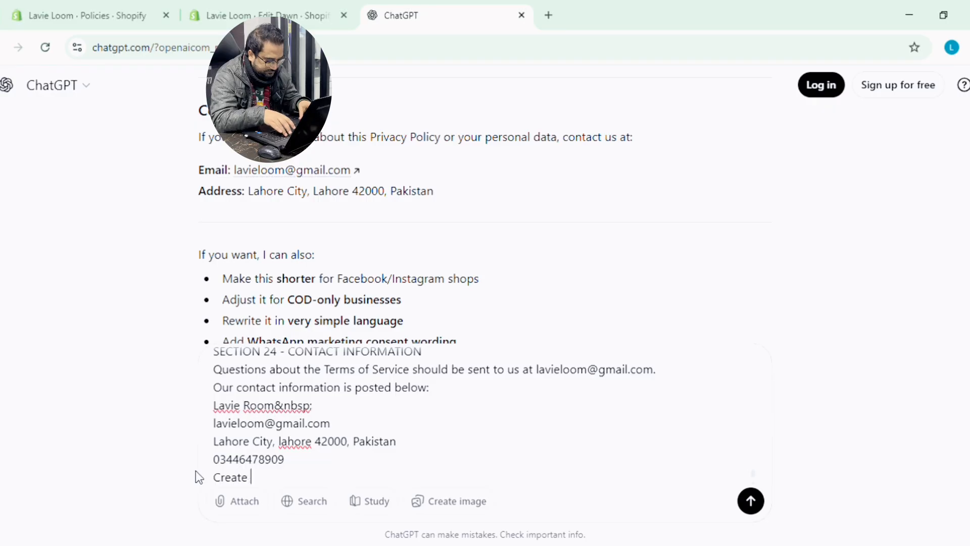
pyautogui.write('new ')
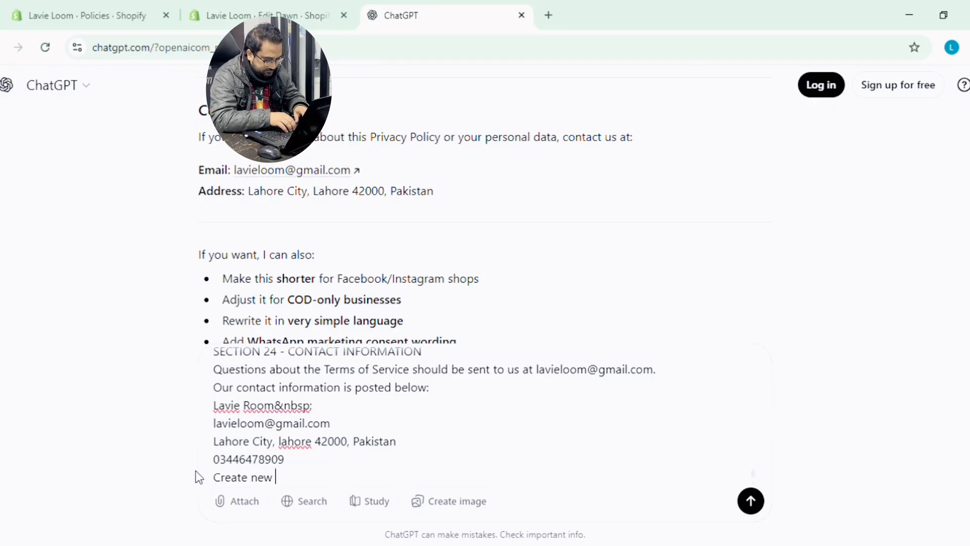
pyautogui.write('terms of s')
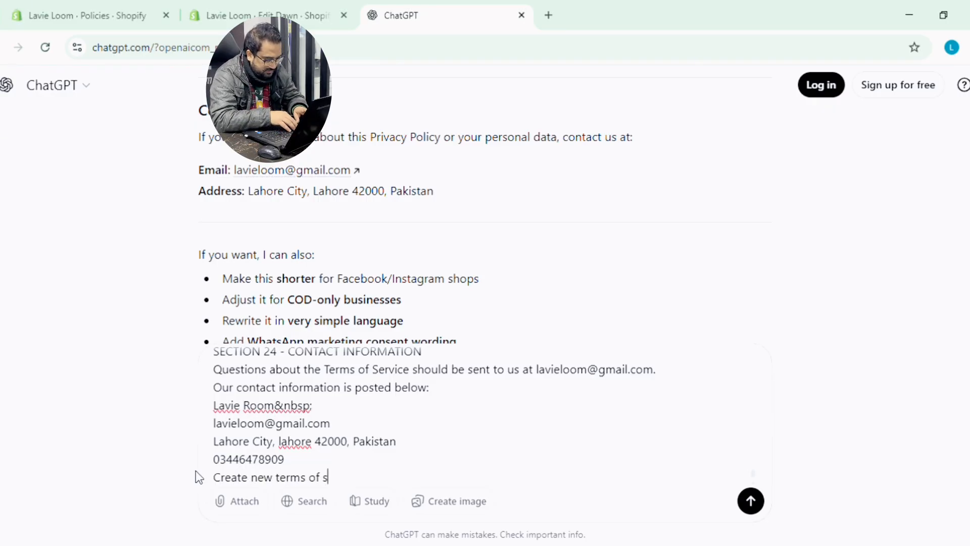
pyautogui.write('ervic')
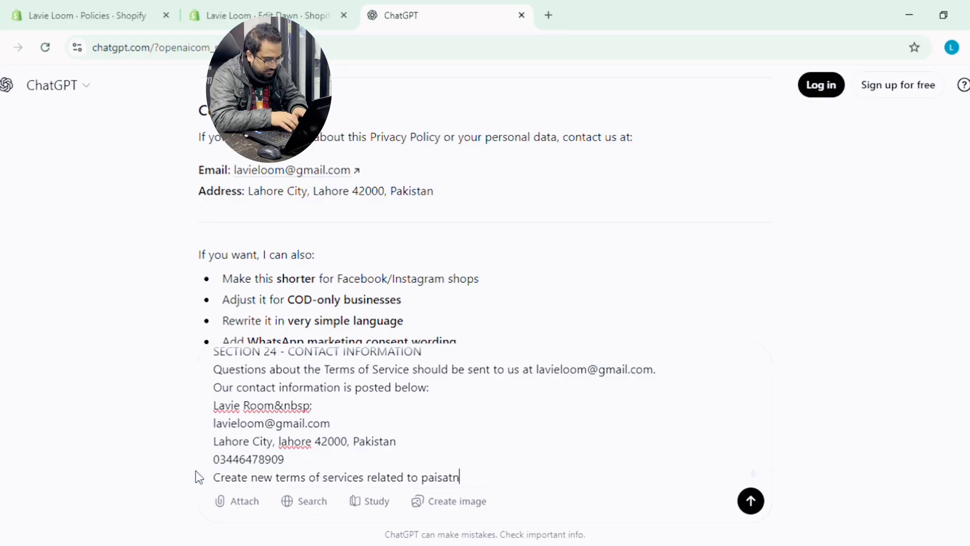
pyautogui.write('es related to paisatn')
pyautogui.press('BackSpace')
pyautogui.press('BackSpace')
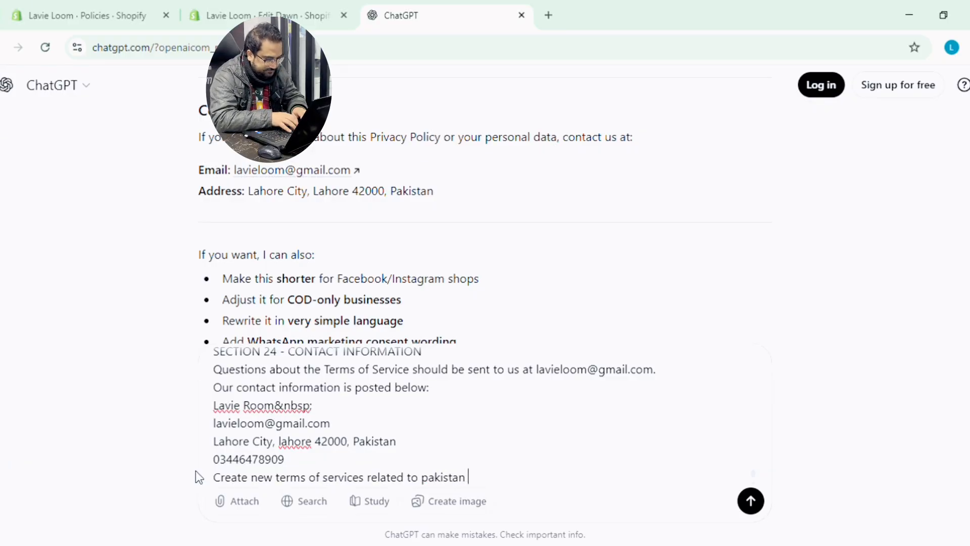
pyautogui.write('market')
pyautogui.press('Return')
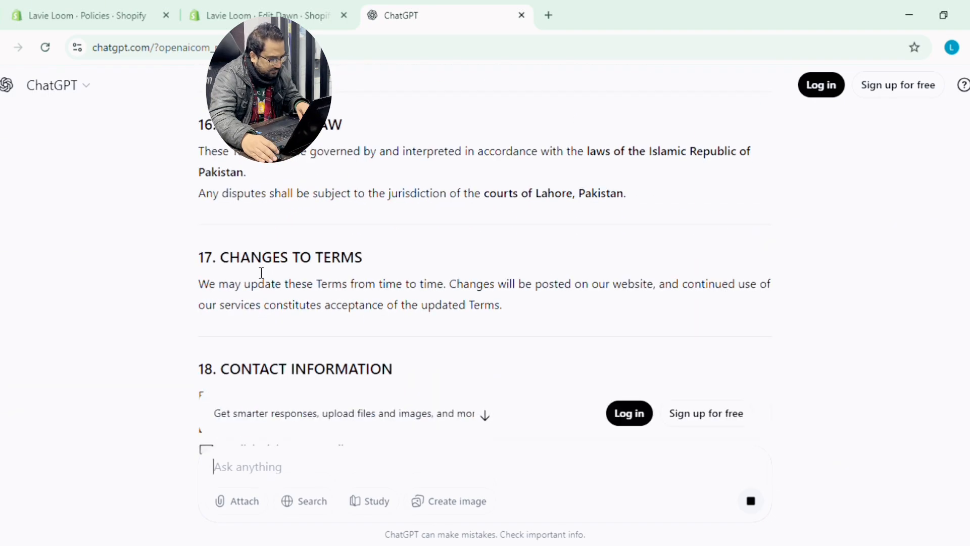
# Copy ChatGPT's new terms of service, switch to Shopify, and paste them over the selected terms text
pyautogui.click(205, 379)
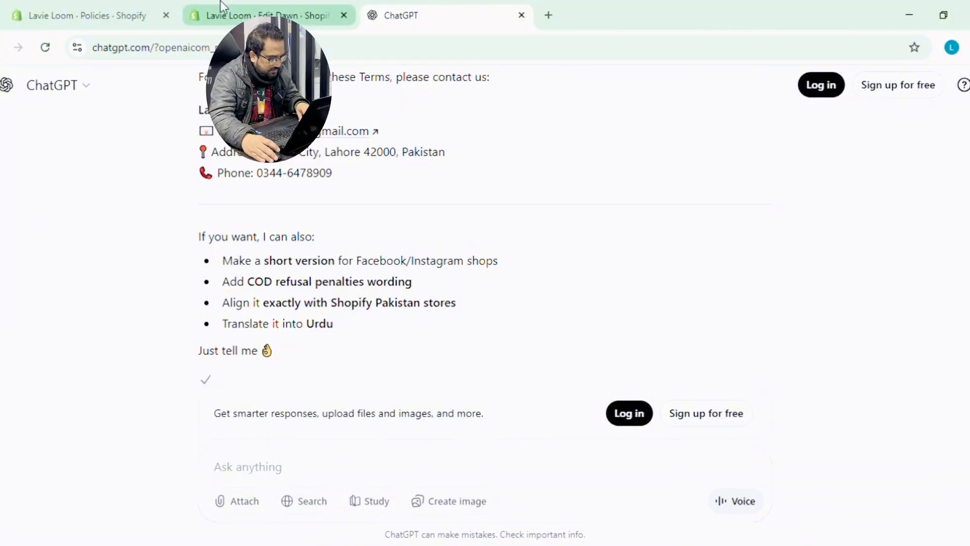
pyautogui.click(126, 4)
pyautogui.hotkey('ctrl', 'v')
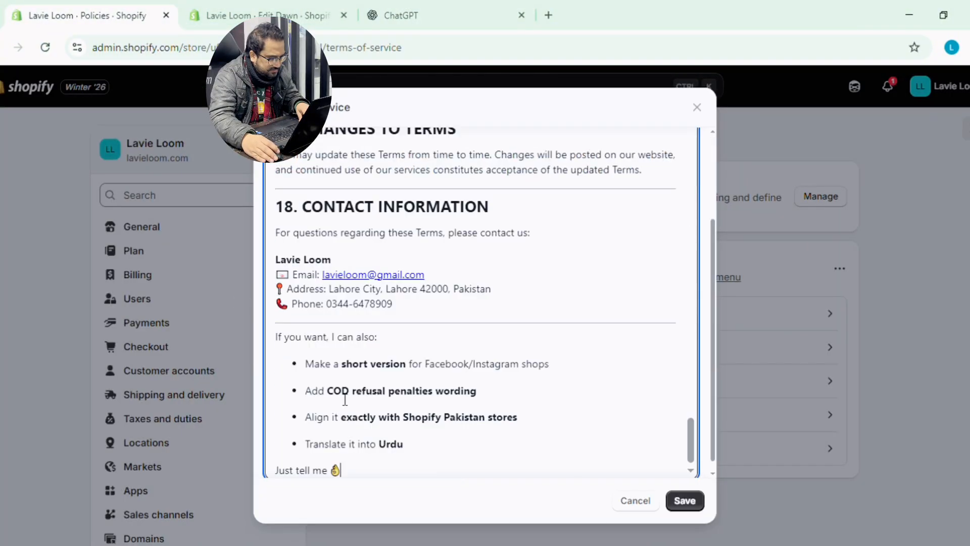
# Delete ChatGPT's closing suggestions and the divider after the contact details from the terms of service, and save the policy
pyautogui.moveTo(353, 472); pyautogui.dragTo(277, 324)
pyautogui.press('BackSpace')
pyautogui.press('BackSpace')
pyautogui.press('BackSpace')
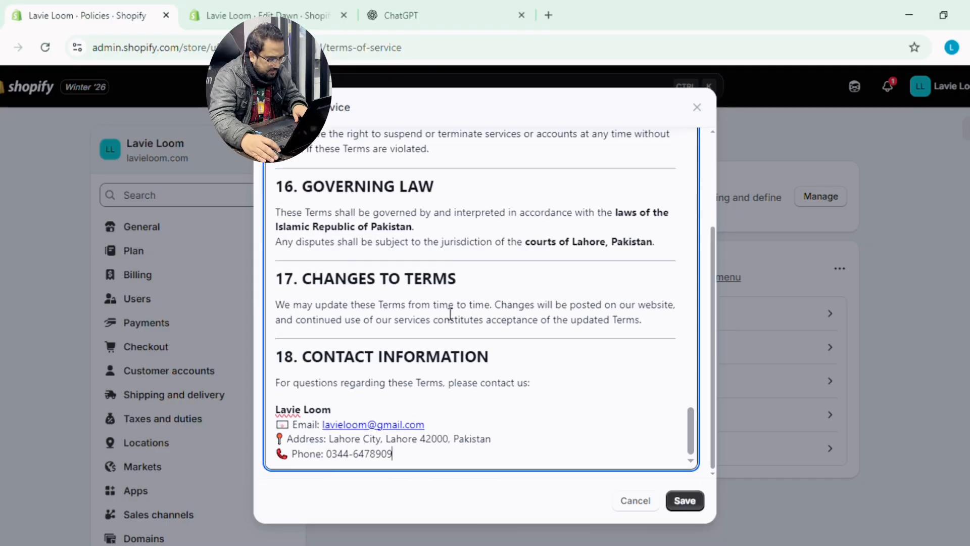
pyautogui.scroll(5, 448, 311)
pyautogui.click(690, 500)
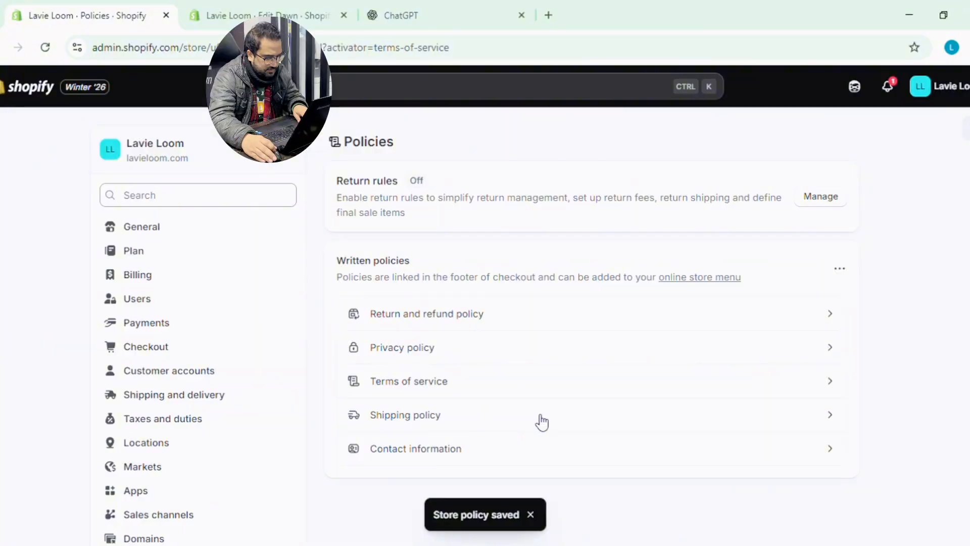
# Copy the sentence "Free Shipping On All Orders and Delivery Time will be 3-5 Business Days" from Shopify's shipping policy into a new ChatGPT message
pyautogui.click(541, 420)
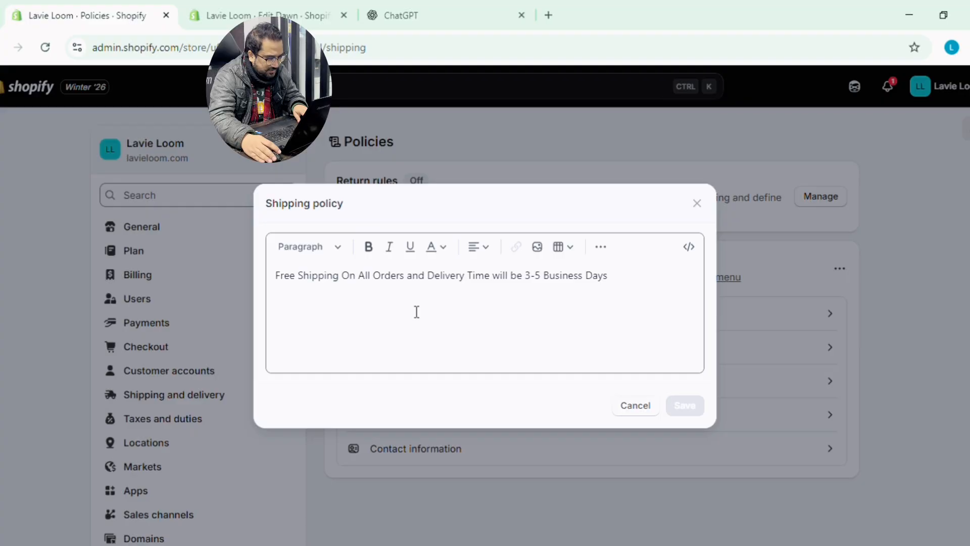
pyautogui.moveTo(622, 275); pyautogui.dragTo(207, 269)
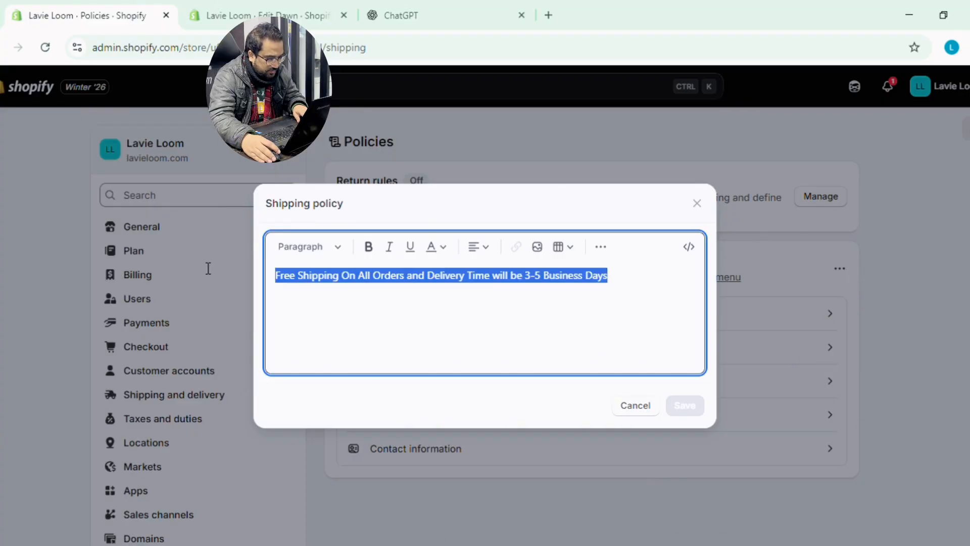
pyautogui.click(418, 10)
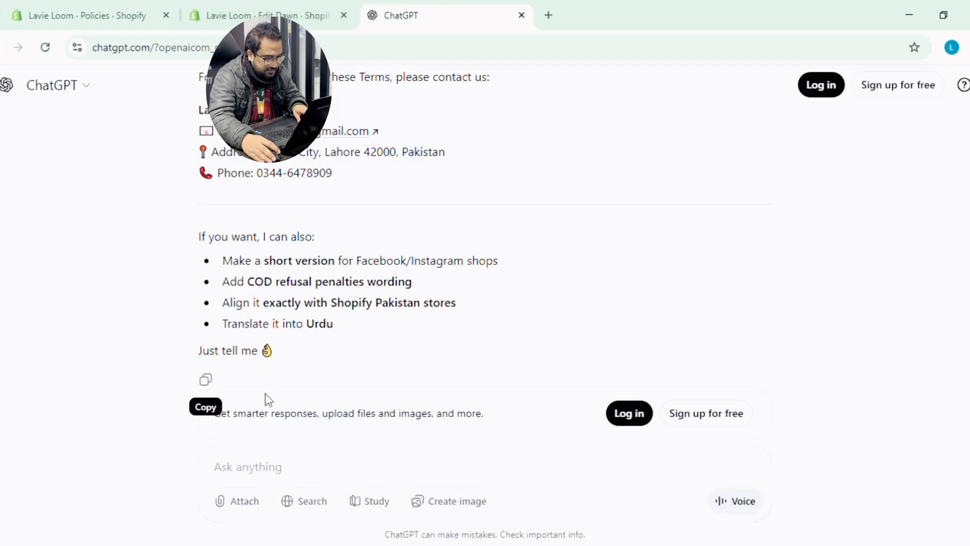
pyautogui.click(297, 468)
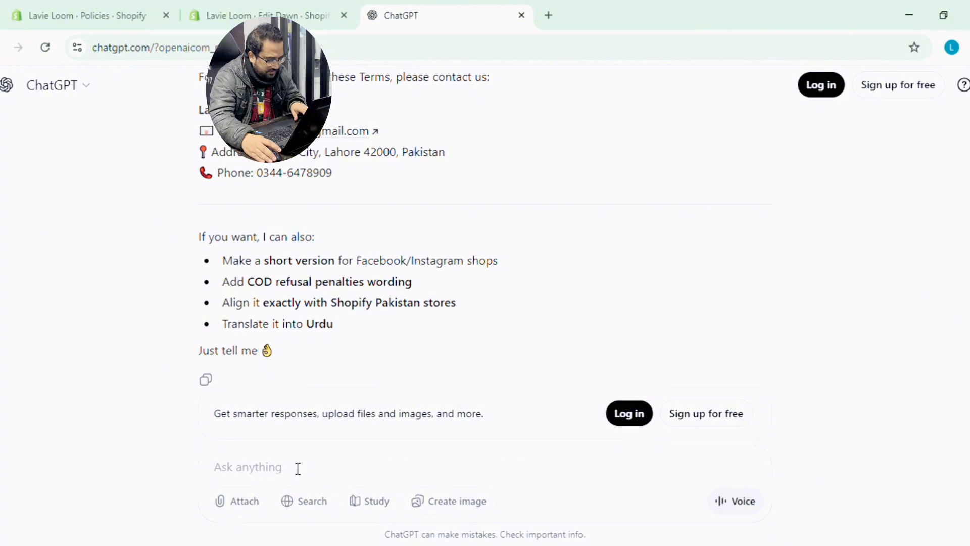
pyautogui.hotkey('ctrl', 'v')
pyautogui.hotkey('shift', 'Return')
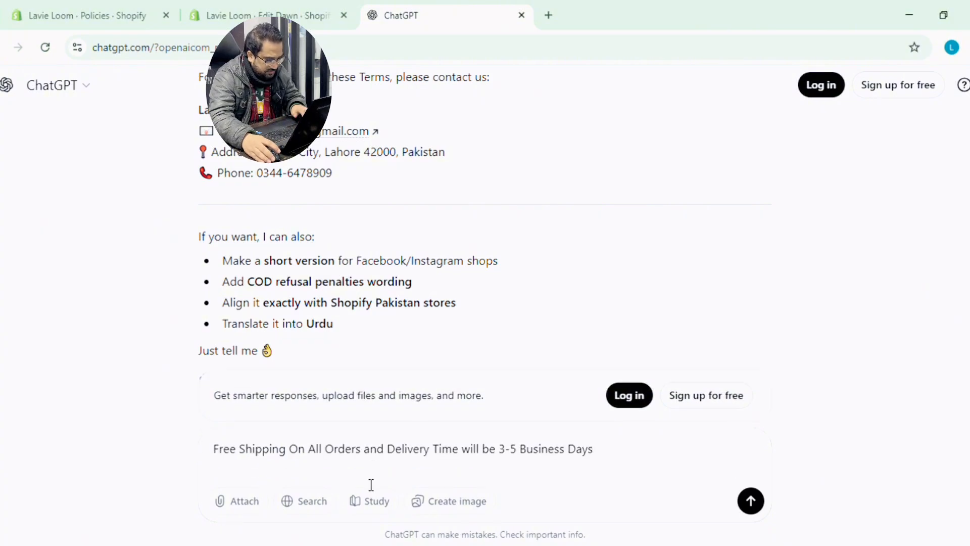
# Below the shipping sentence, add "create shippping policy in points with elaborate", submit the request, and stay logged out of ChatGPT
pyautogui.write('create ')
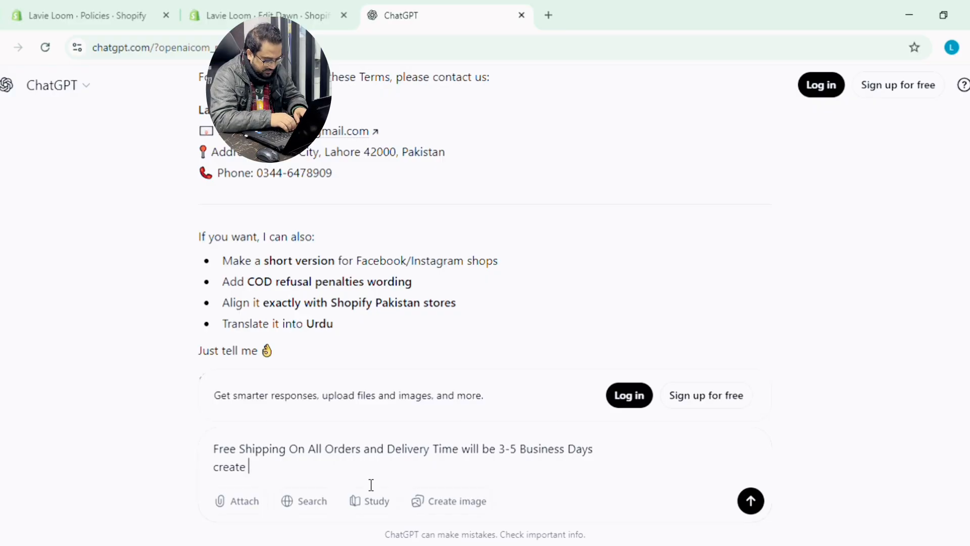
pyautogui.write('shipppin')
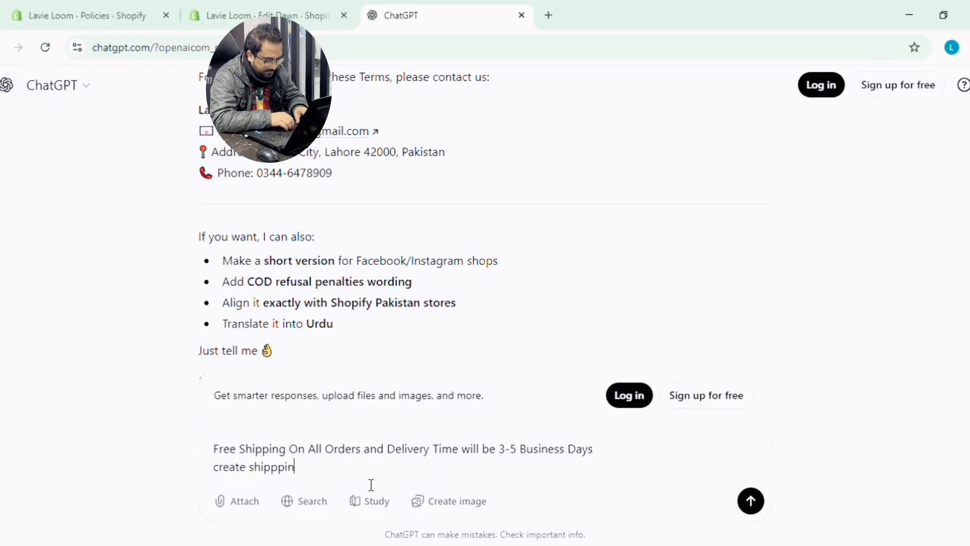
pyautogui.write('g polic')
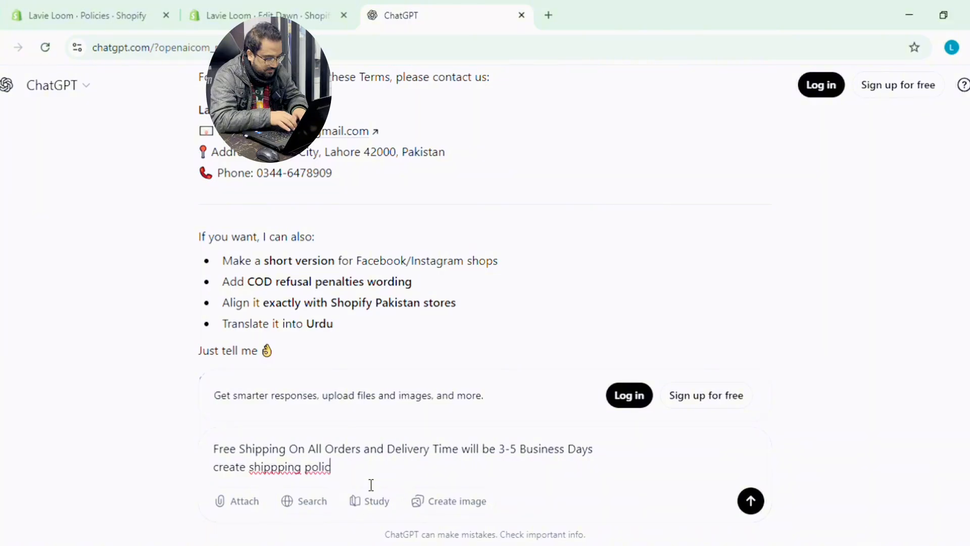
pyautogui.write('e y in points with elaborate')
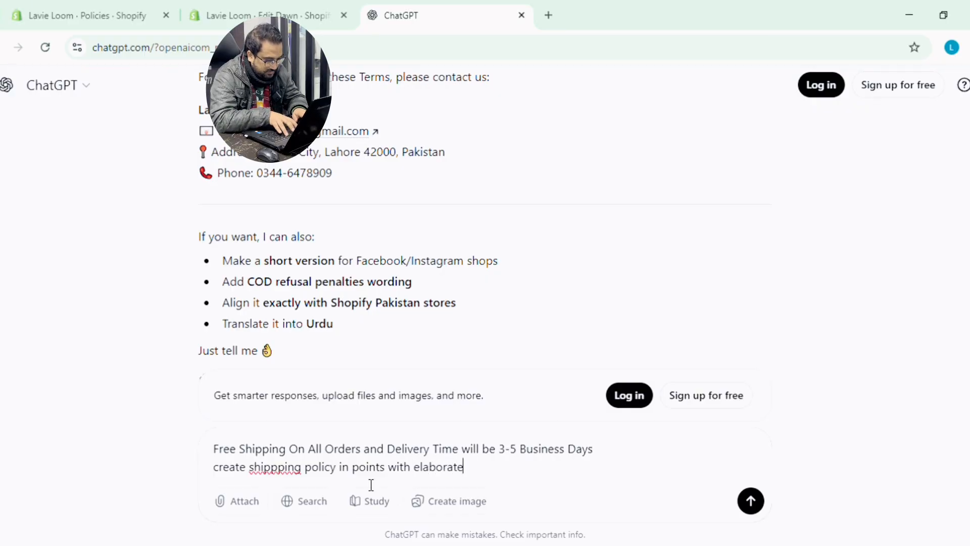
pyautogui.press('Return')
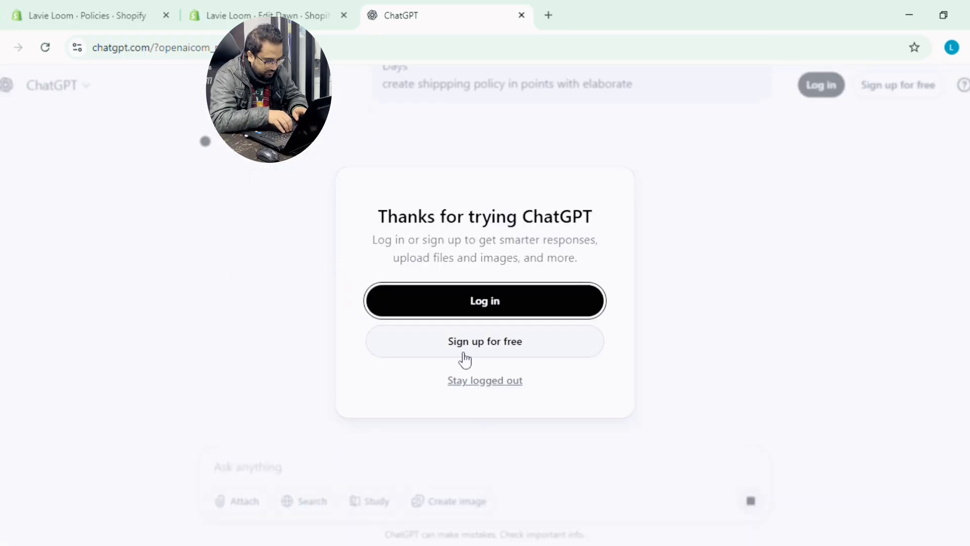
pyautogui.click(463, 386)
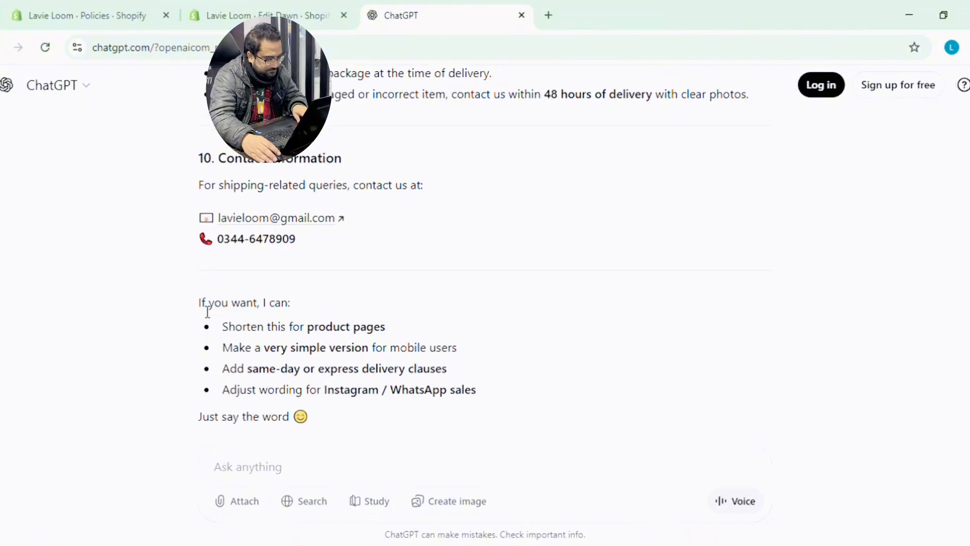
# Copy ChatGPT's new shipping policy, switch to Shopify, and paste it over the selected sentence in the shipping policy
pyautogui.click(205, 361)
pyautogui.click(162, 4)
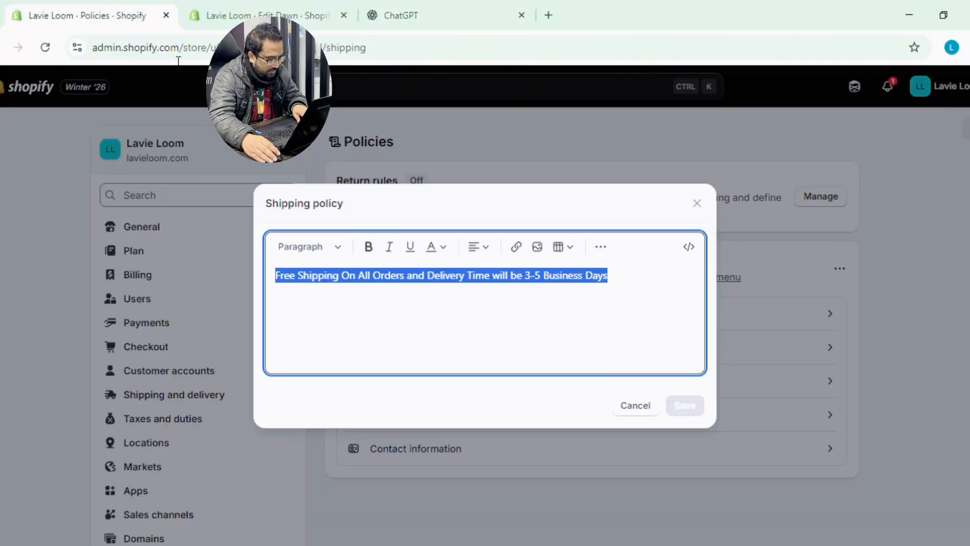
pyautogui.hotkey('ctrl', 'v')
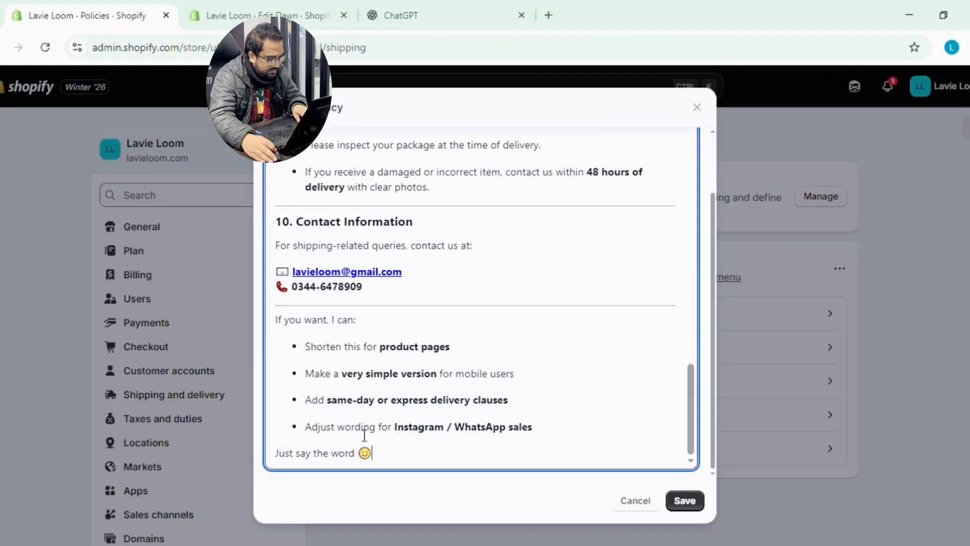
# Delete ChatGPT's closing suggestions and the divider after the contact details from the shipping policy, and save the policy
pyautogui.moveTo(310, 454); pyautogui.dragTo(287, 356)
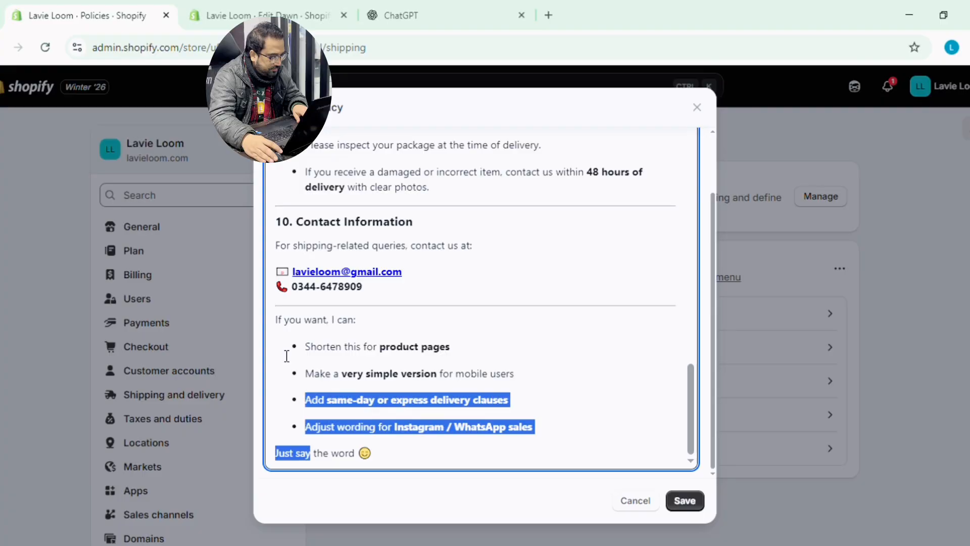
pyautogui.click(277, 327)
pyautogui.moveTo(385, 462); pyautogui.dragTo(266, 328)
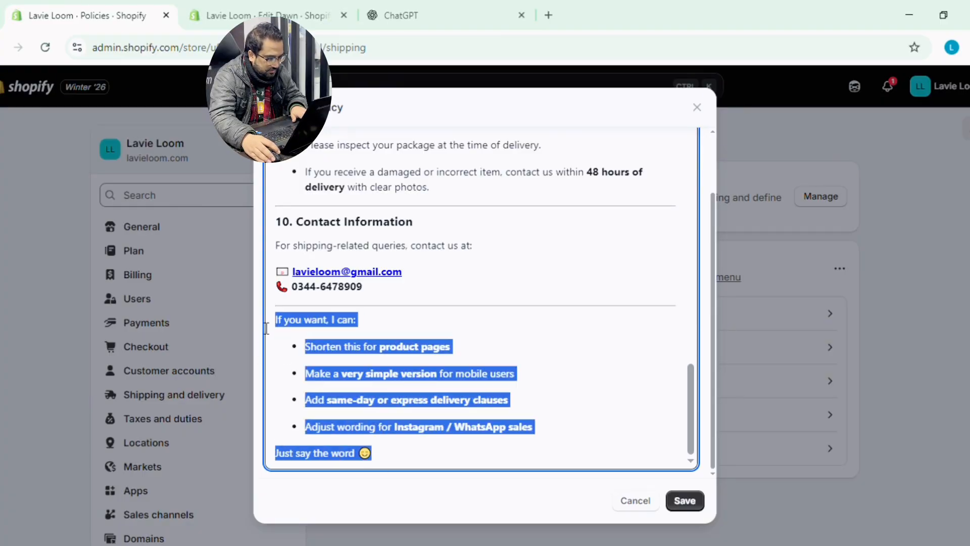
pyautogui.press('BackSpace')
pyautogui.press('BackSpace')
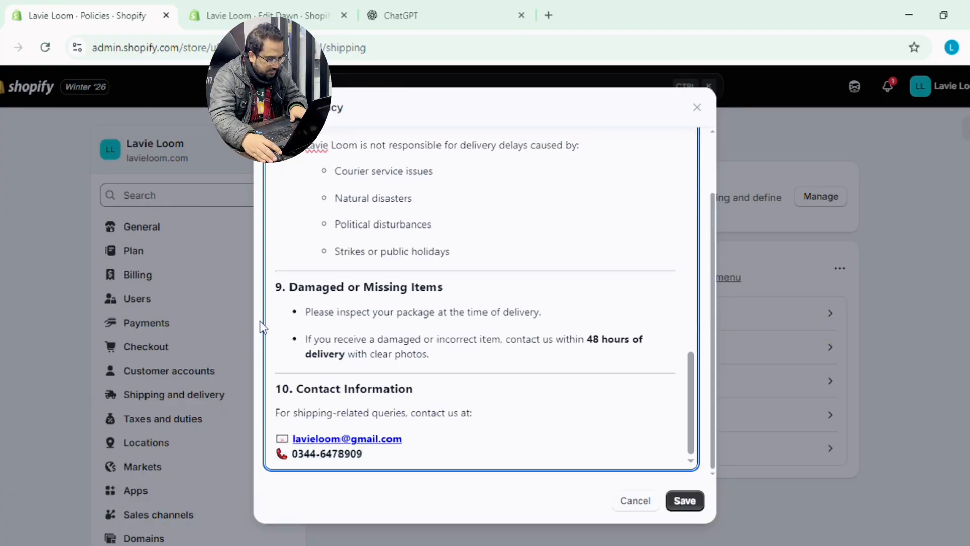
pyautogui.scroll(15, 448, 368)
pyautogui.click(683, 501)
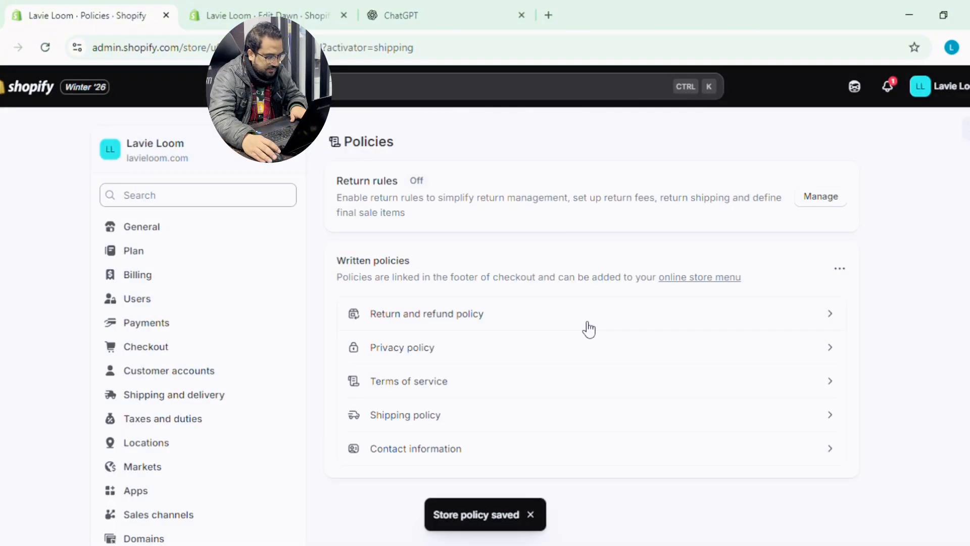
# Examine the trade name, phone, email and address in the contact information policy, and close it without changes
pyautogui.scroll(-5, 588, 329)
pyautogui.scroll(2, 494, 349)
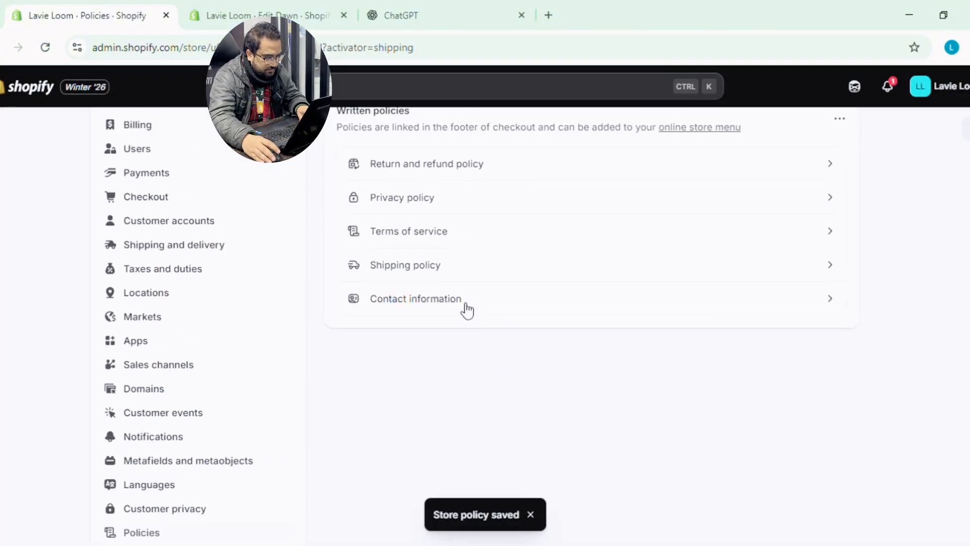
pyautogui.click(465, 306)
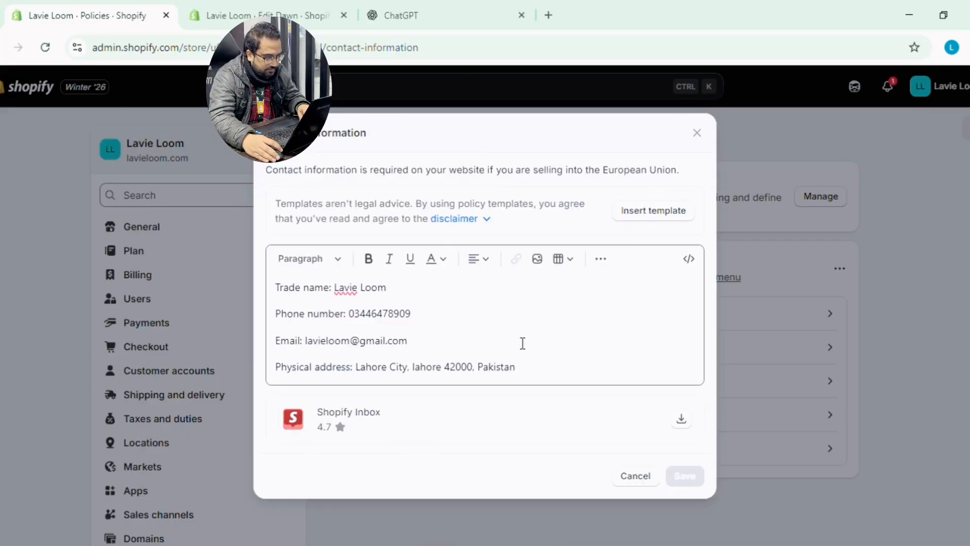
pyautogui.click(541, 378)
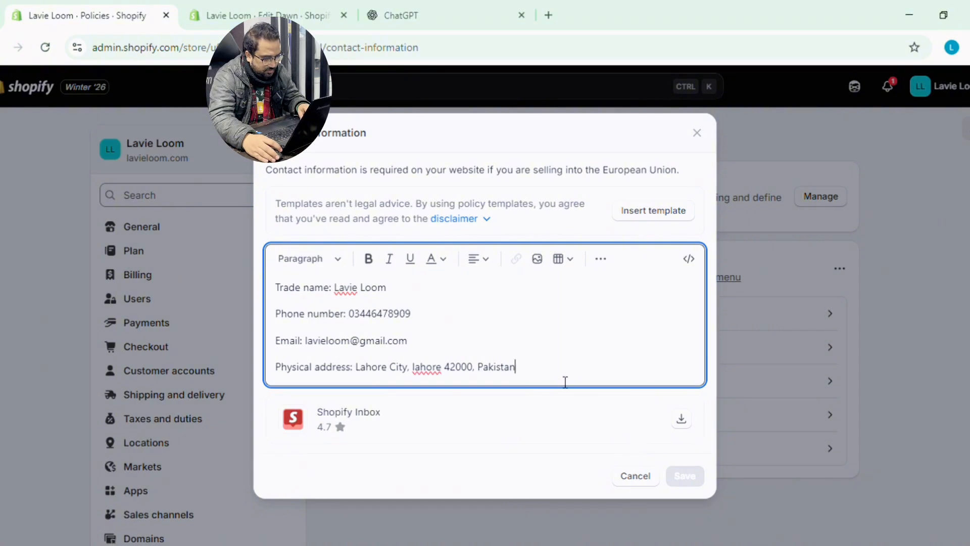
pyautogui.click(637, 476)
pyautogui.scroll(-1, 493, 322)
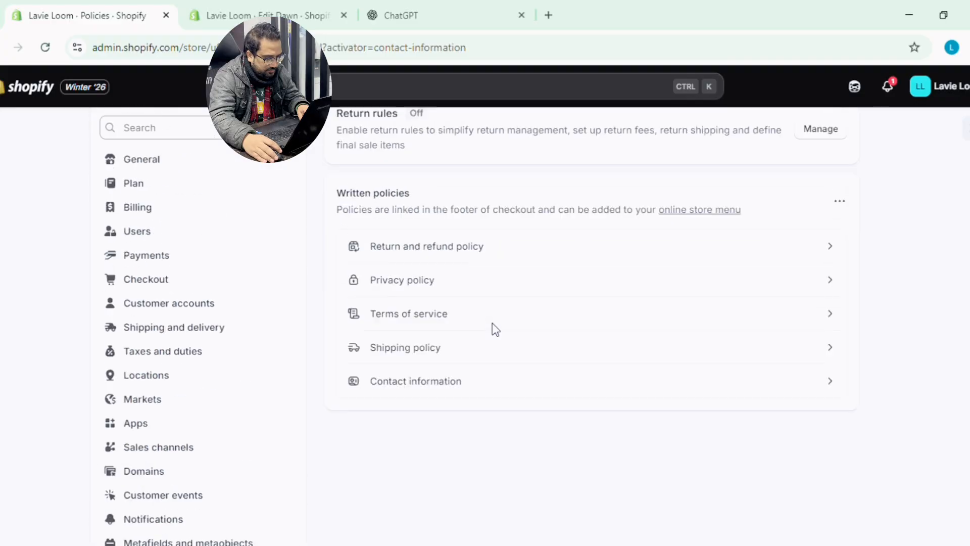
pyautogui.scroll(1, 493, 322)
pyautogui.scroll(-5, 498, 331)
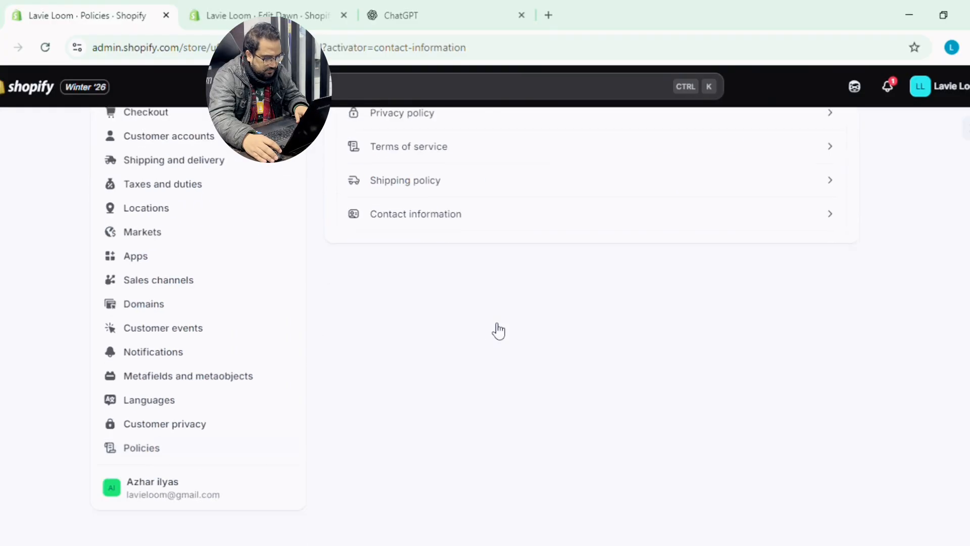
pyautogui.scroll(5, 495, 331)
# Leave the store settings and open the Footer menu among the store's content menus for editing
pyautogui.click(963, 151)
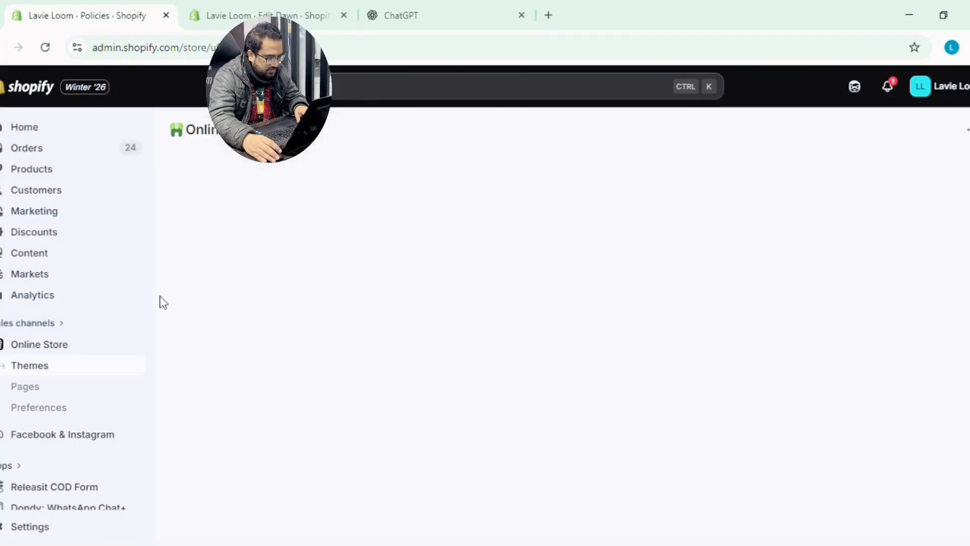
pyautogui.click(55, 260)
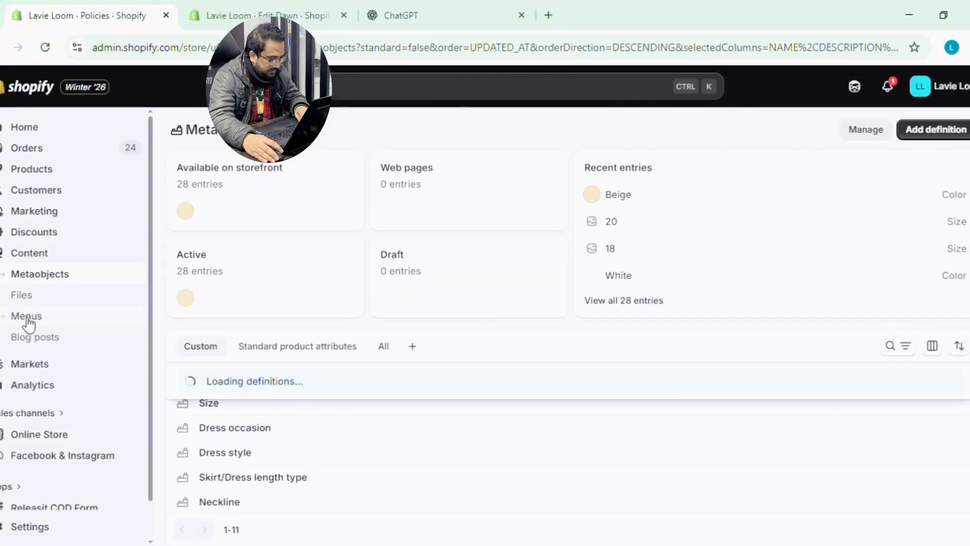
pyautogui.click(38, 321)
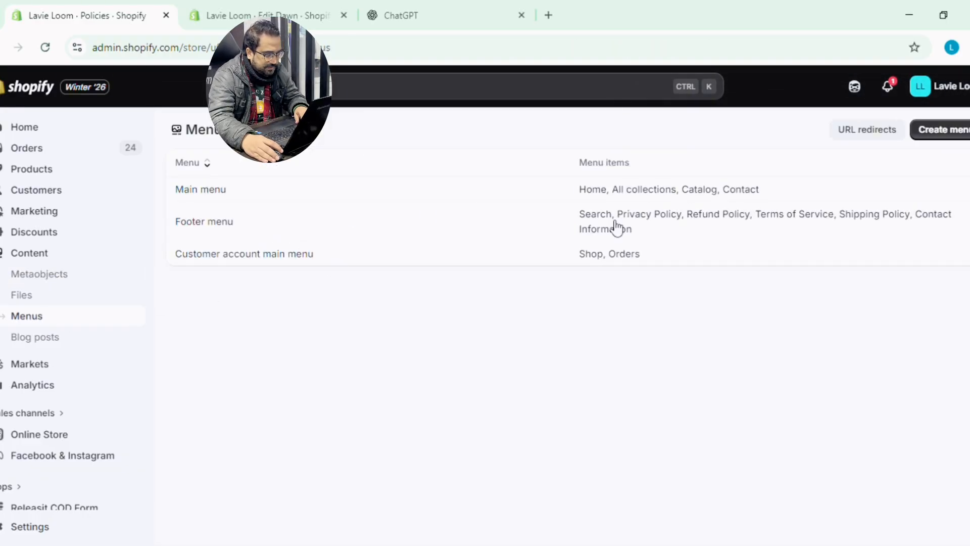
pyautogui.click(656, 223)
pyautogui.scroll(-1, 525, 260)
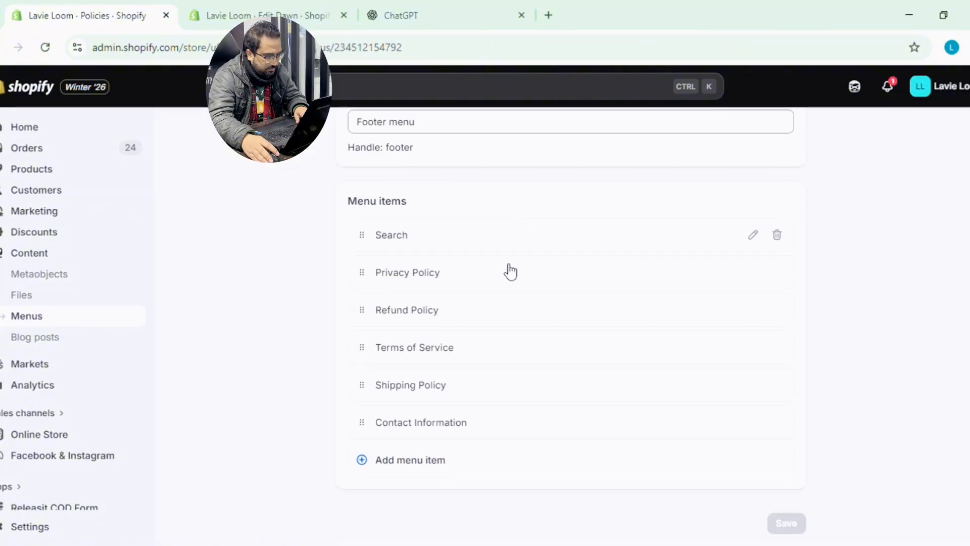
# Remove the Privacy Policy, Refund Policy, Terms of Service, Contact Information and Shipping Policy items from the footer menu
pyautogui.click(778, 273)
pyautogui.press('Return')
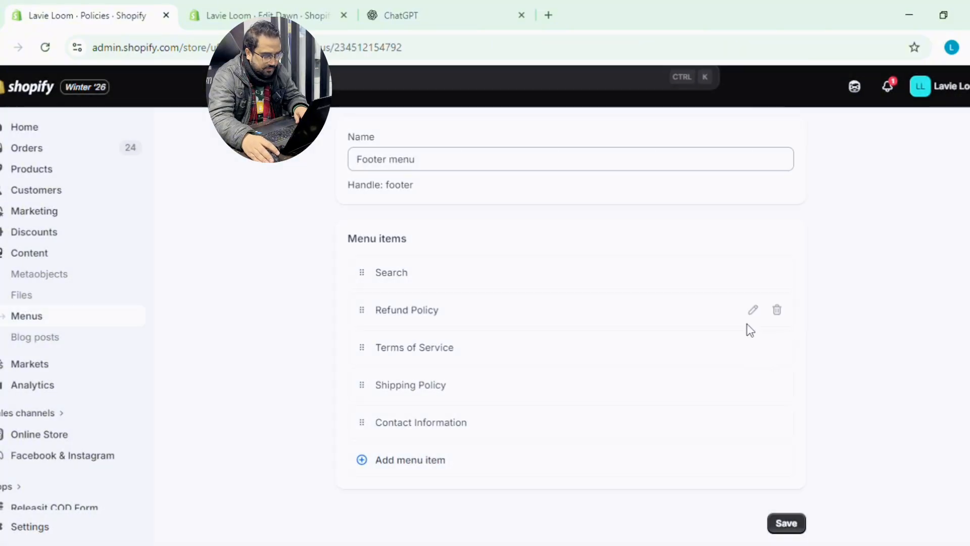
pyautogui.click(777, 310)
pyautogui.click(700, 347)
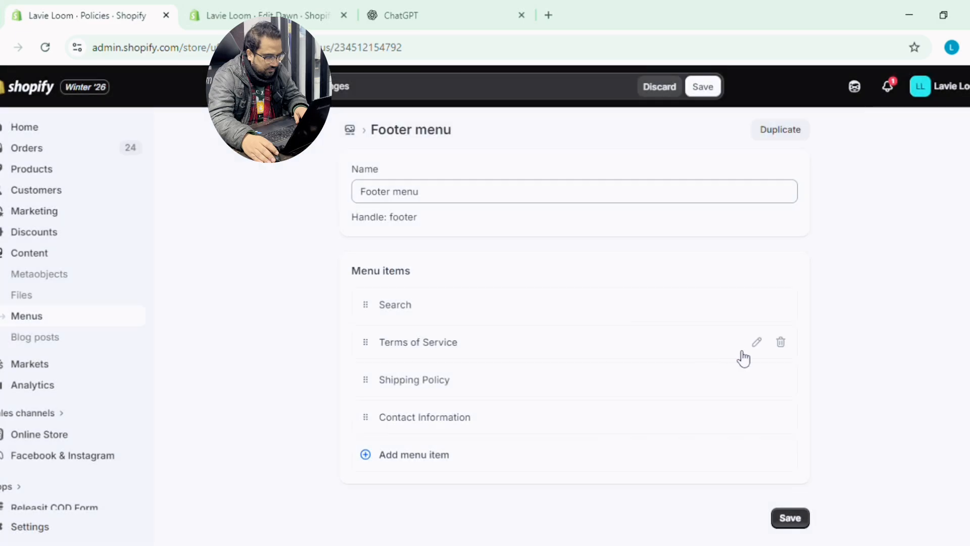
pyautogui.click(780, 342)
pyautogui.click(678, 345)
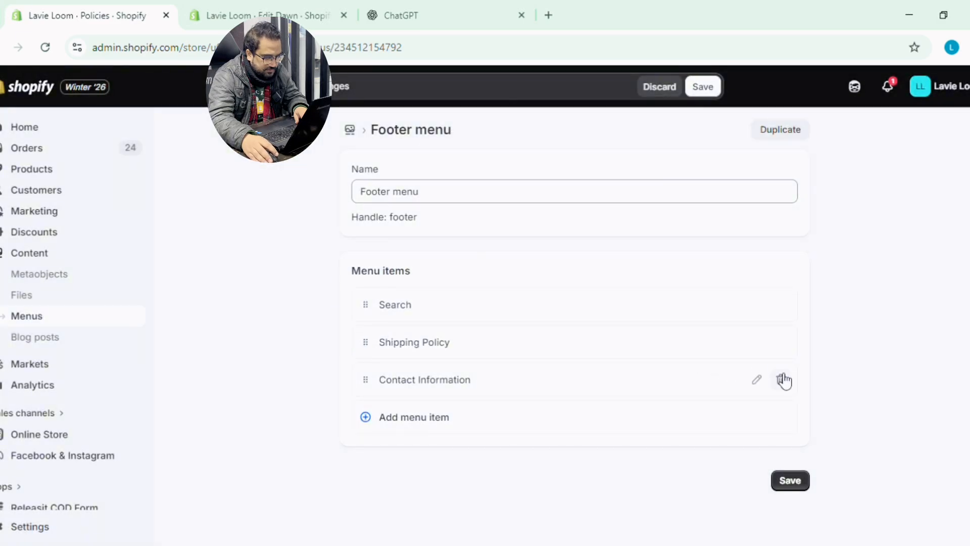
pyautogui.click(782, 379)
pyautogui.click(674, 346)
pyautogui.click(781, 343)
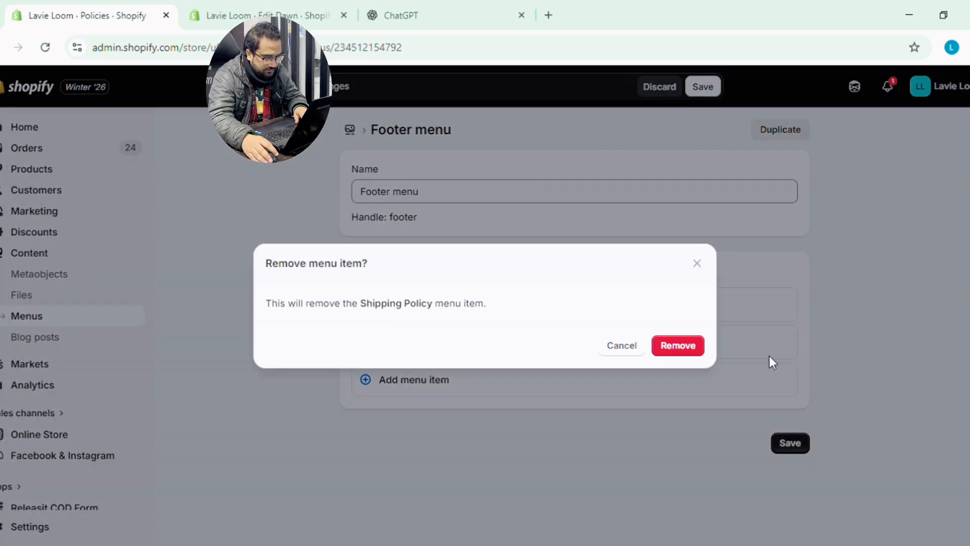
pyautogui.click(690, 353)
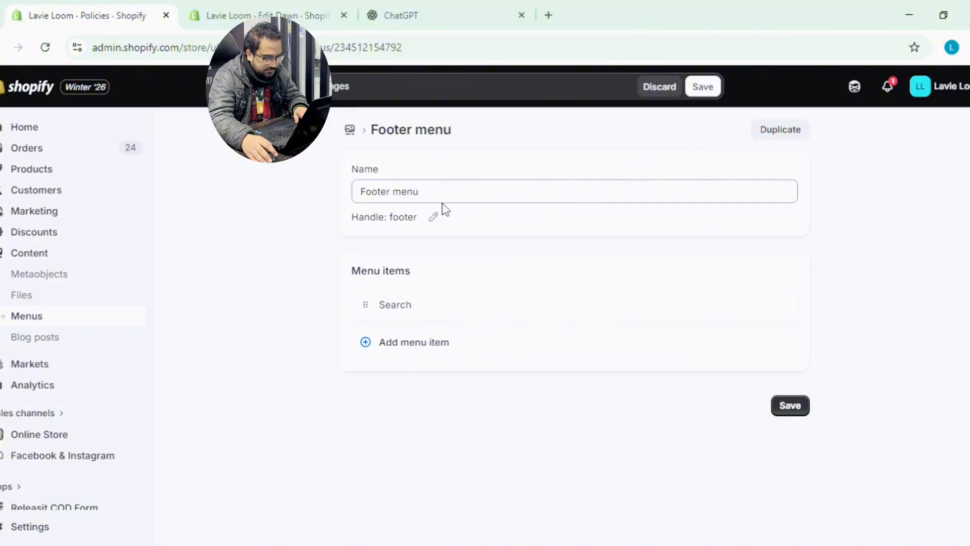
# Add a footer menu item that links to the store's Privacy Policy
pyautogui.click(457, 348)
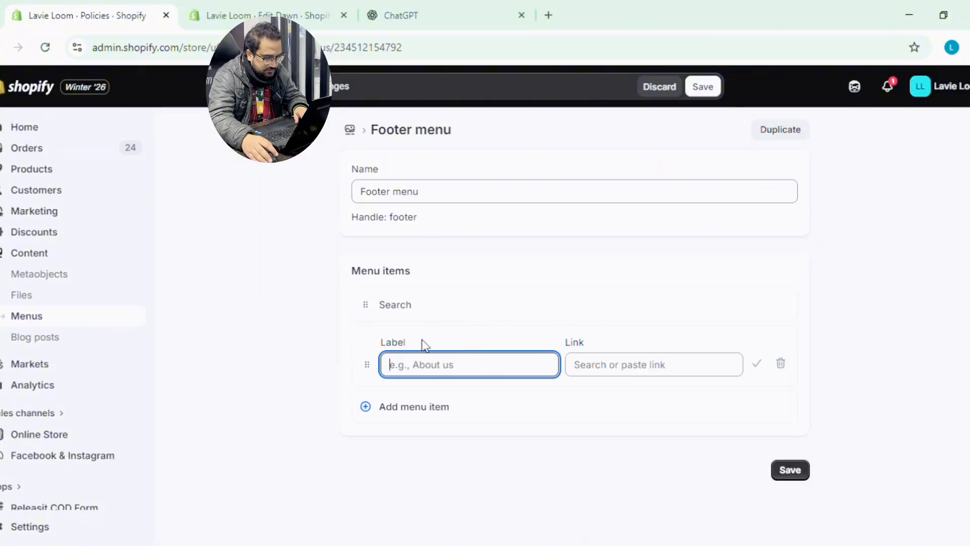
pyautogui.click(615, 373)
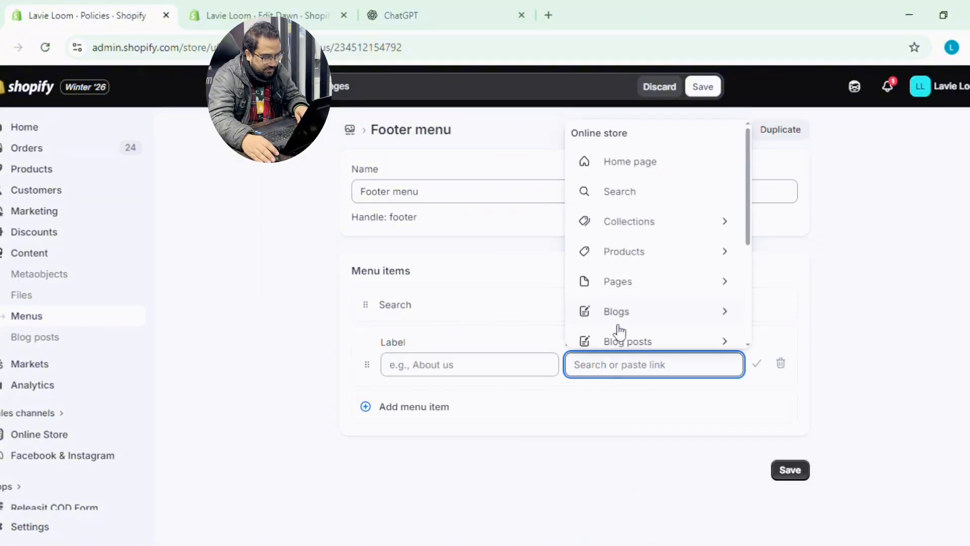
pyautogui.scroll(-2, 619, 332)
pyautogui.click(619, 305)
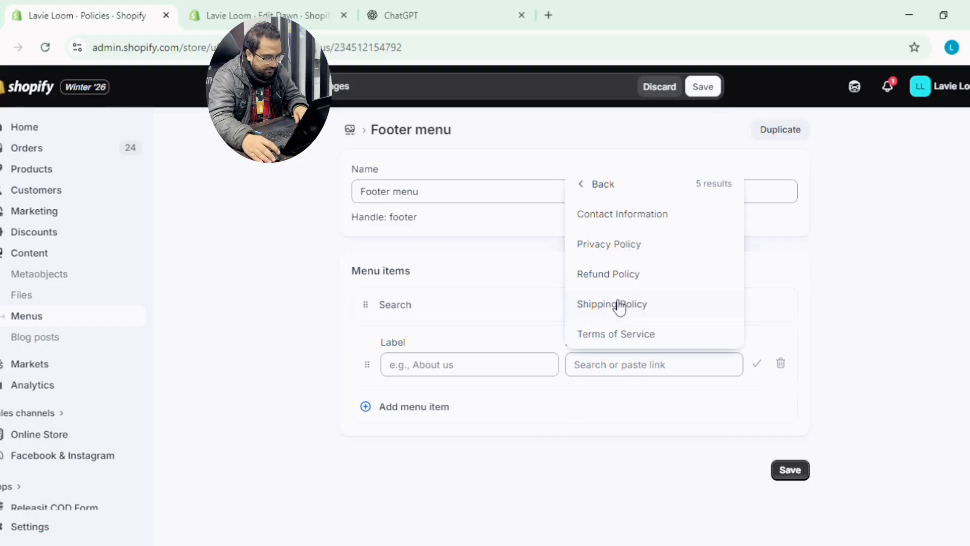
pyautogui.click(609, 245)
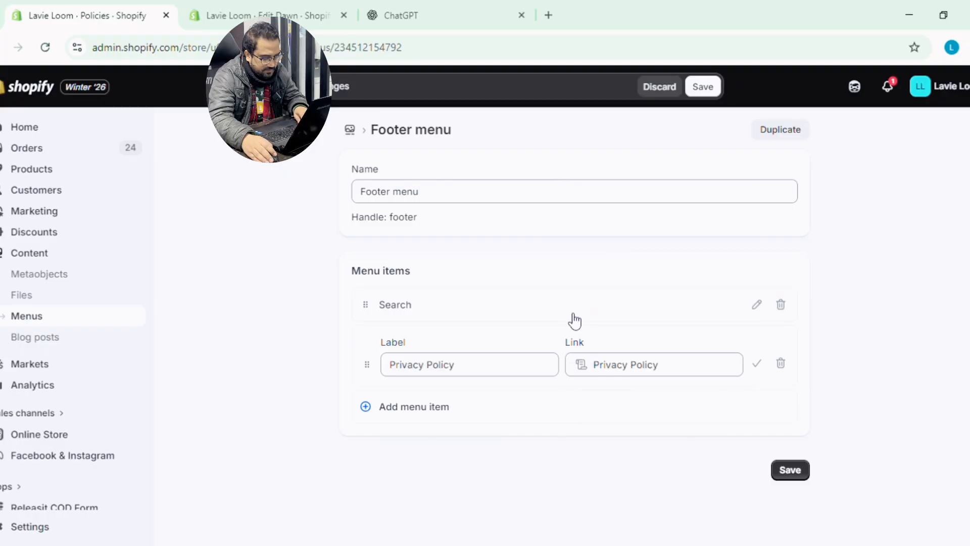
# Add a second footer menu item that links to the store's Refund Policy
pyautogui.click(471, 421)
pyautogui.click(617, 428)
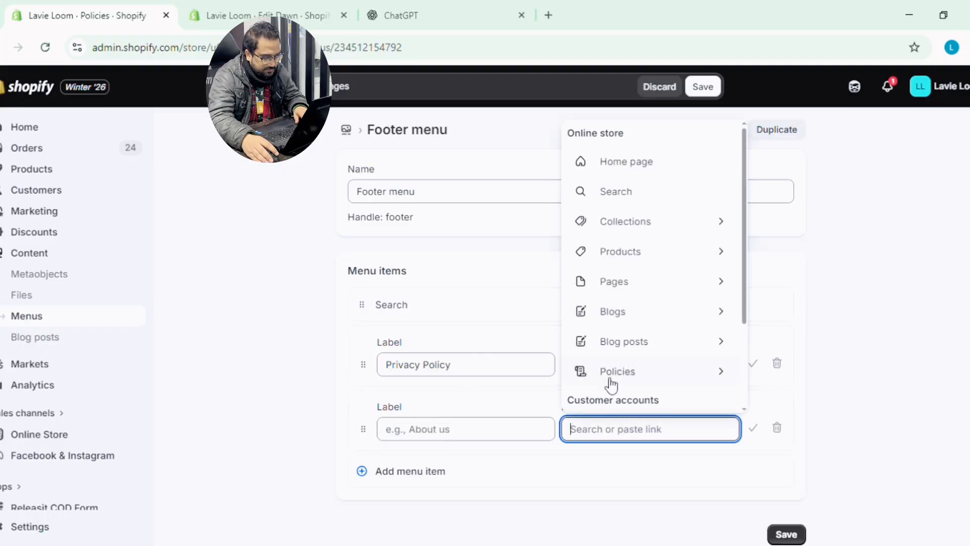
pyautogui.click(668, 378)
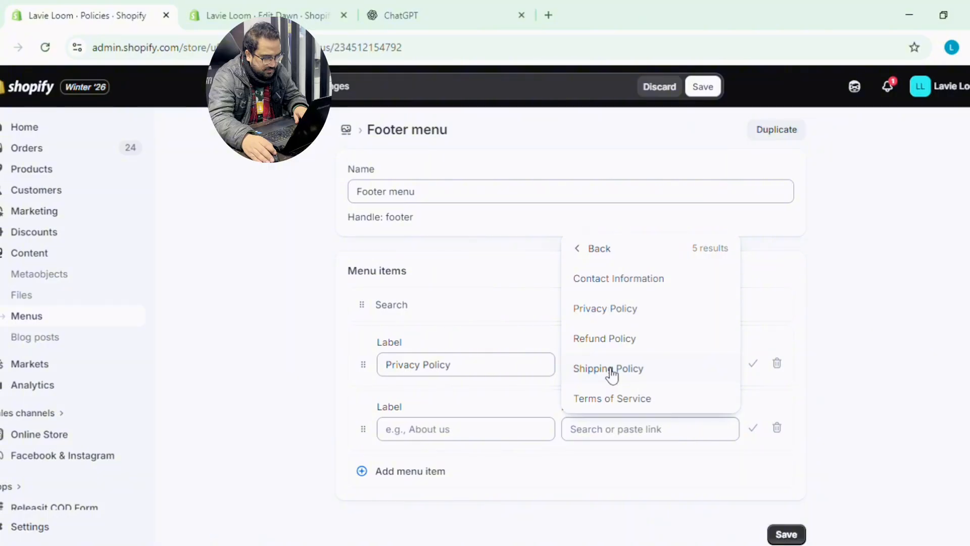
pyautogui.click(609, 346)
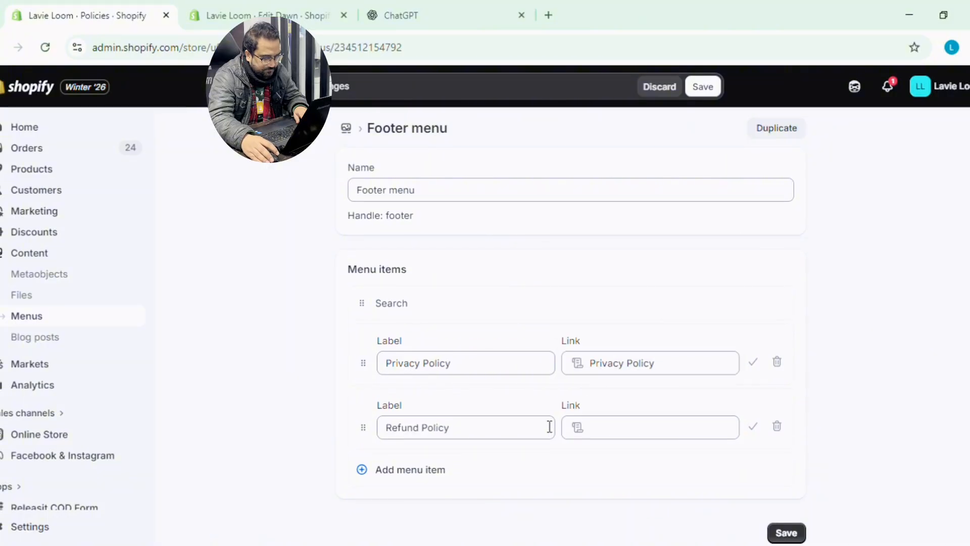
# Add a footer menu item that links to the store's Terms of Service policy
pyautogui.click(520, 461)
pyautogui.click(617, 483)
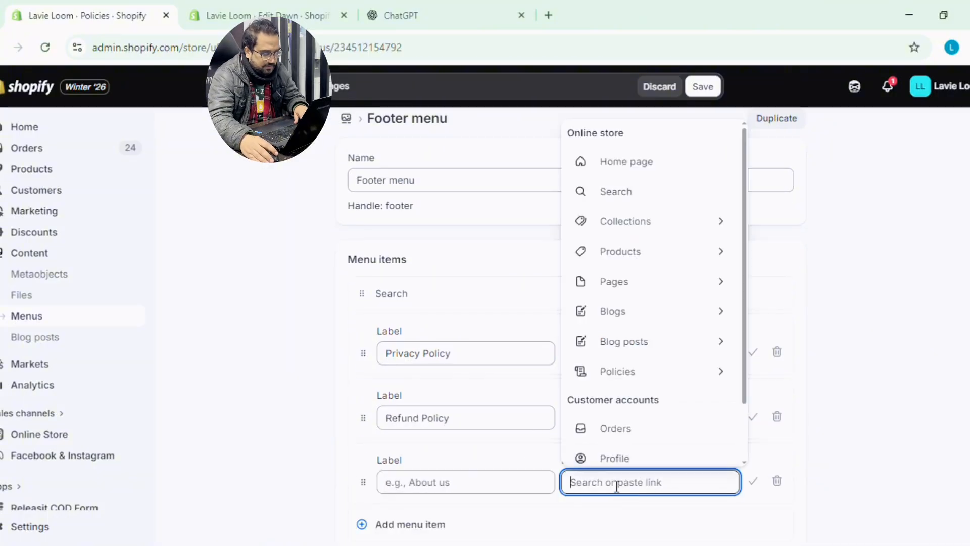
pyautogui.click(615, 377)
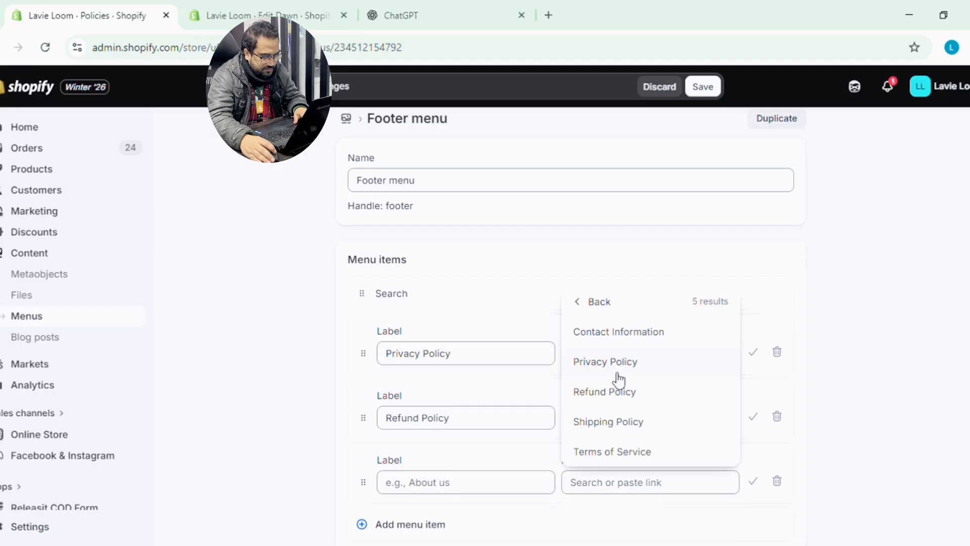
pyautogui.click(613, 455)
# Add another footer menu item that links to the store's Shipping Policy
pyautogui.scroll(-2, 480, 429)
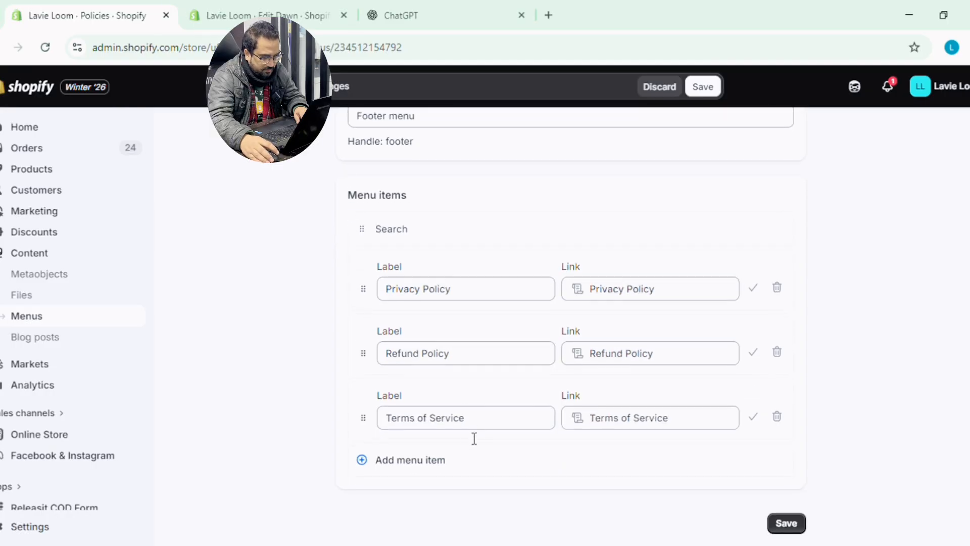
pyautogui.click(482, 472)
pyautogui.click(604, 484)
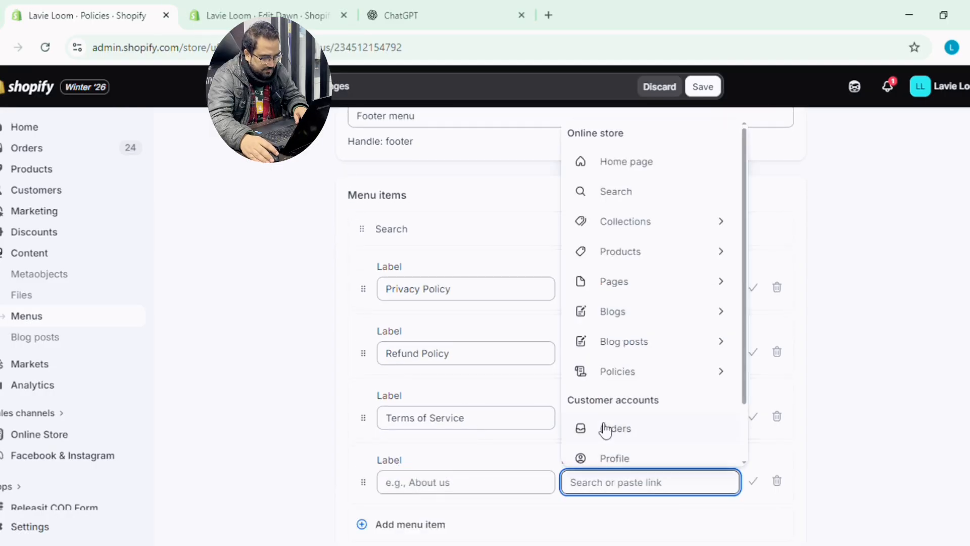
pyautogui.click(617, 374)
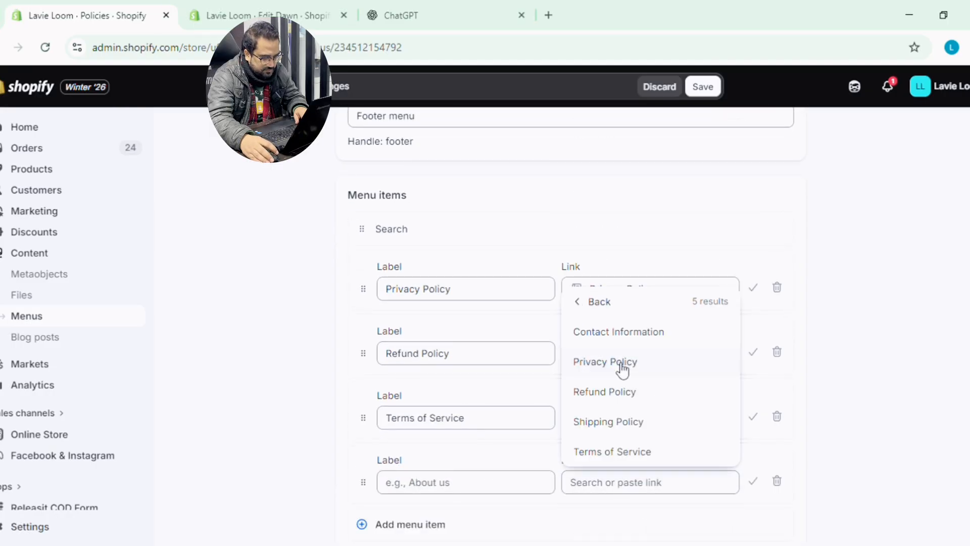
pyautogui.click(618, 427)
# Add a last footer menu item that links to the store's Contact Information policy
pyautogui.scroll(-2, 500, 466)
pyautogui.click(500, 465)
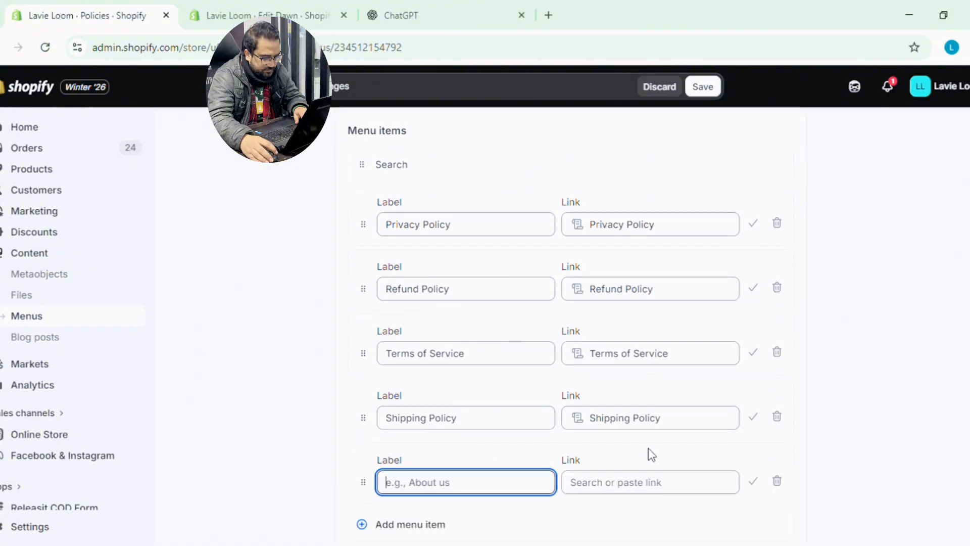
pyautogui.click(659, 485)
pyautogui.click(645, 378)
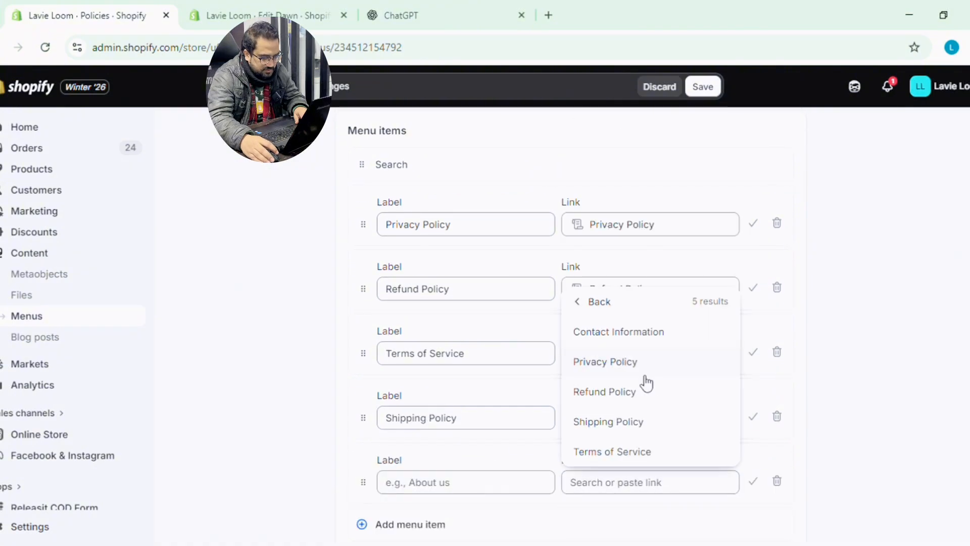
pyautogui.click(625, 333)
# Save the footer menu with its new policy links and return to the list of menus
pyautogui.scroll(-2, 604, 362)
pyautogui.scroll(4, 624, 279)
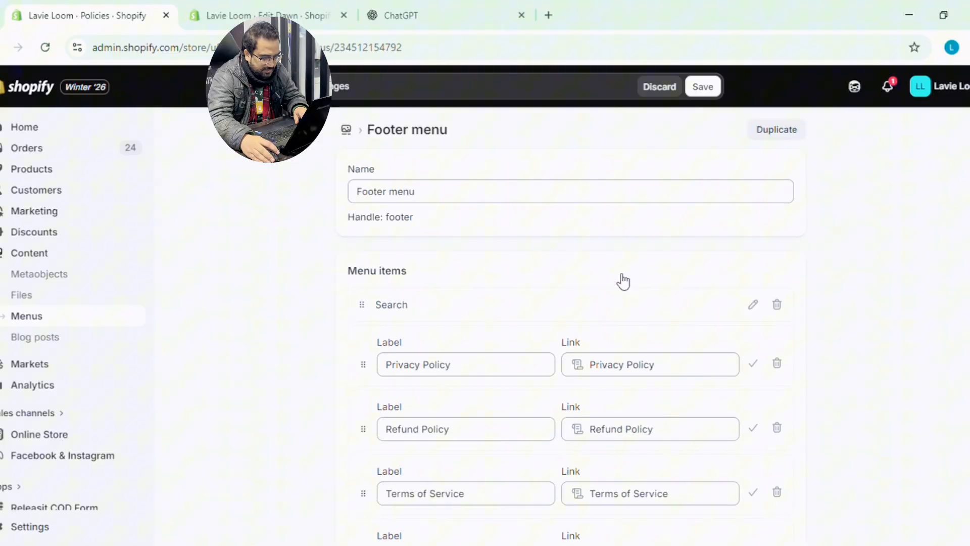
pyautogui.click(721, 81)
pyautogui.scroll(-1, 459, 273)
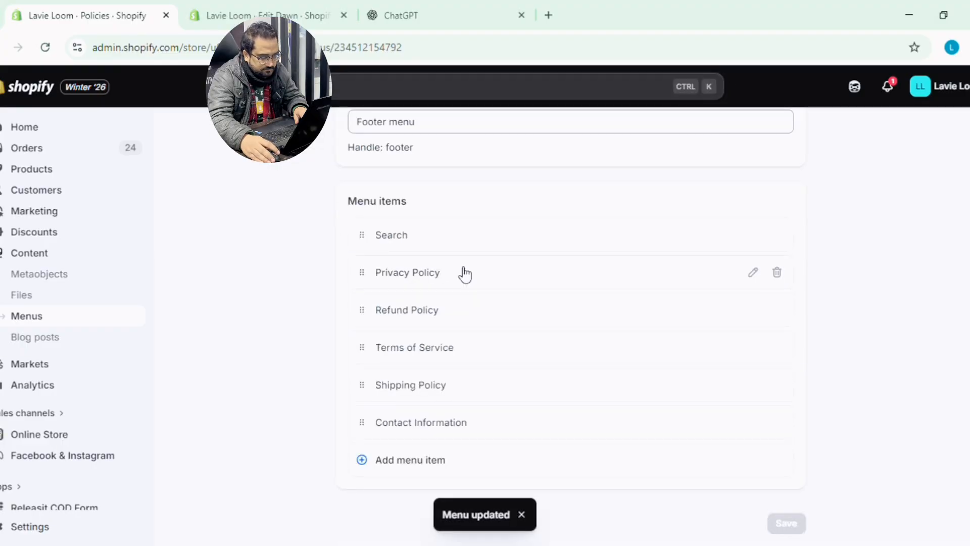
pyautogui.scroll(2, 457, 273)
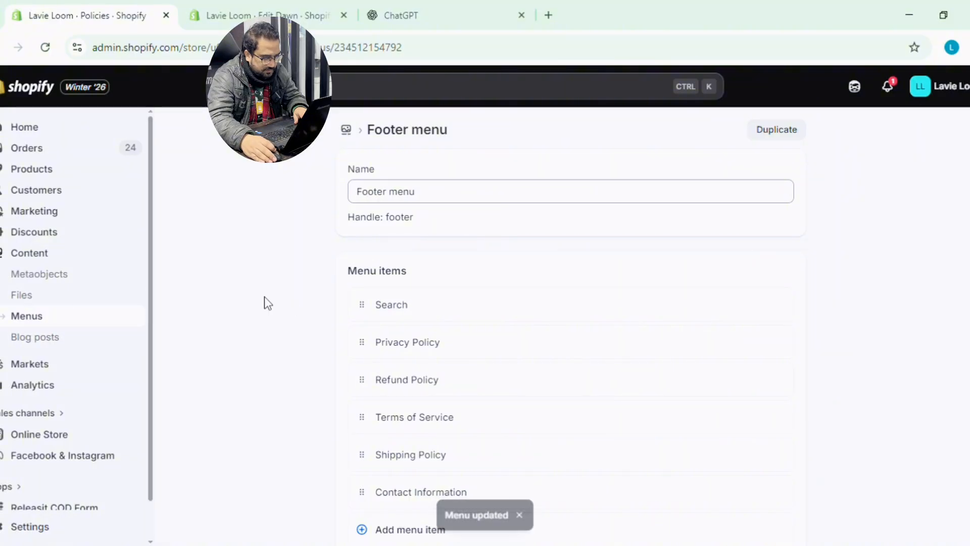
pyautogui.click(347, 130)
pyautogui.click(292, 4)
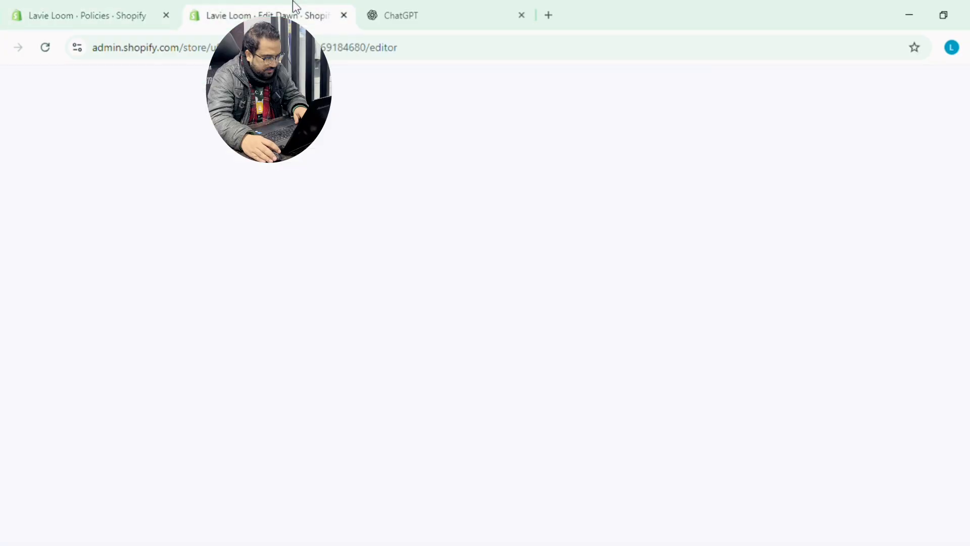
pyautogui.click(132, 2)
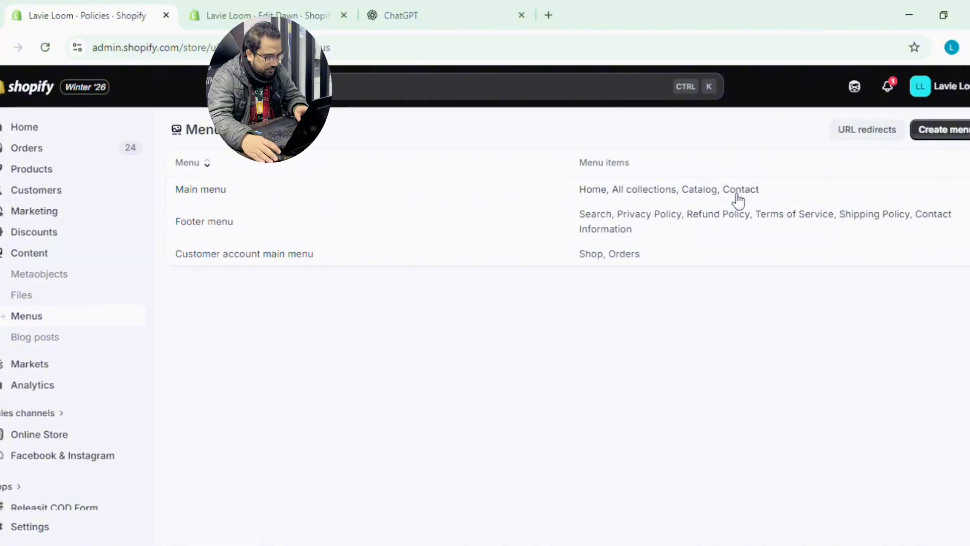
pyautogui.click(642, 197)
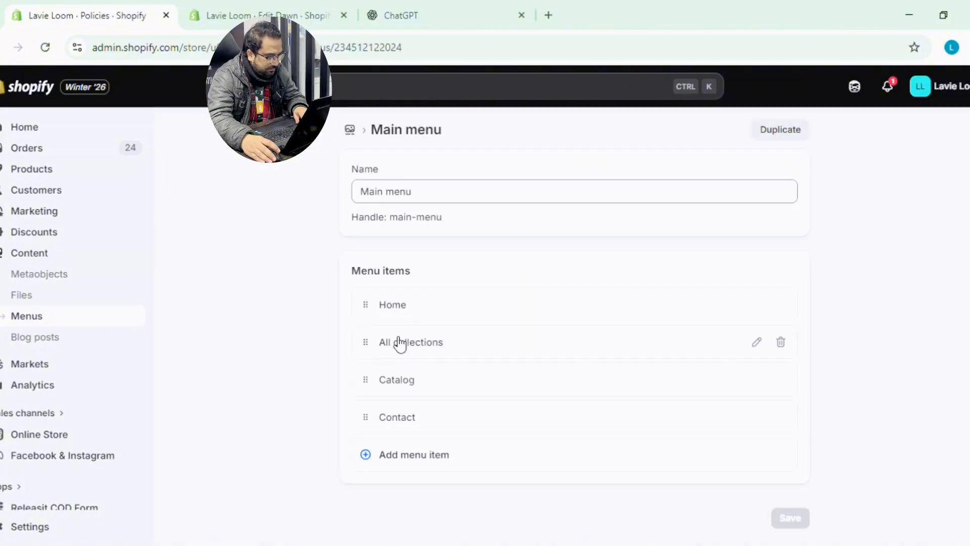
pyautogui.click(423, 452)
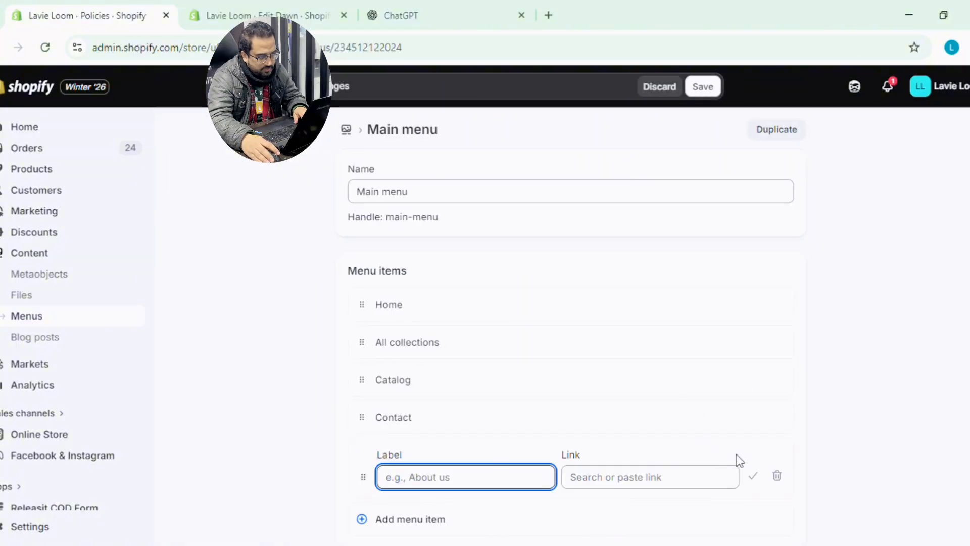
pyautogui.click(777, 476)
pyautogui.click(622, 347)
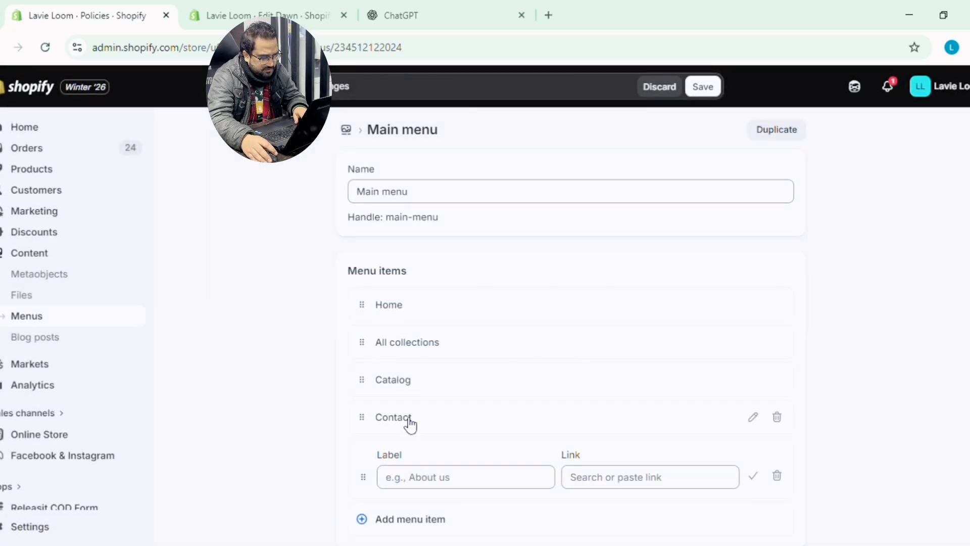
pyautogui.click(632, 479)
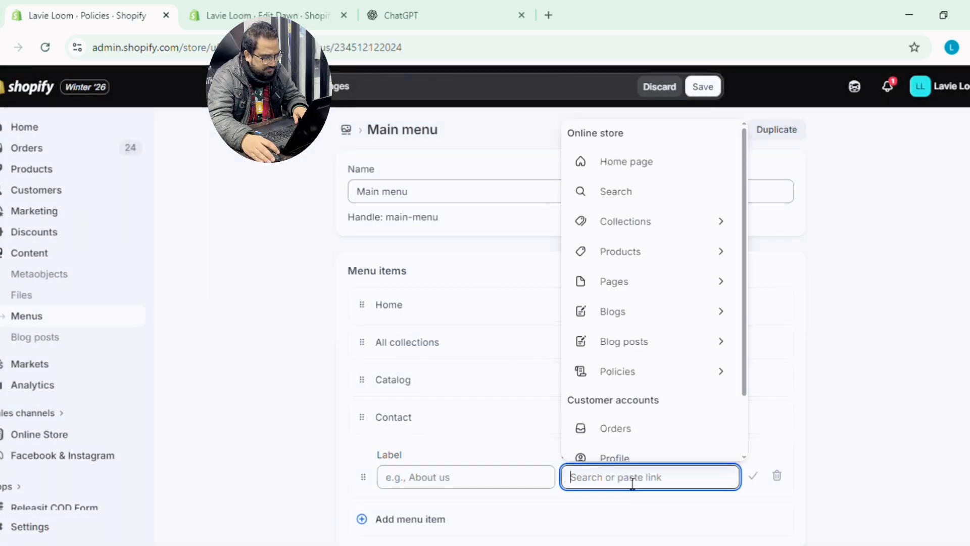
pyautogui.scroll(-2, 650, 429)
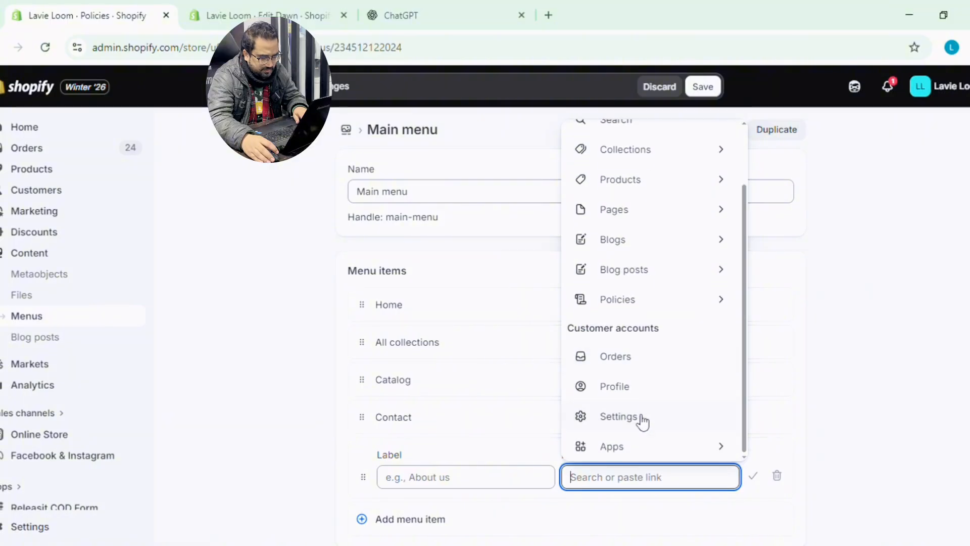
pyautogui.scroll(2, 705, 347)
pyautogui.click(875, 273)
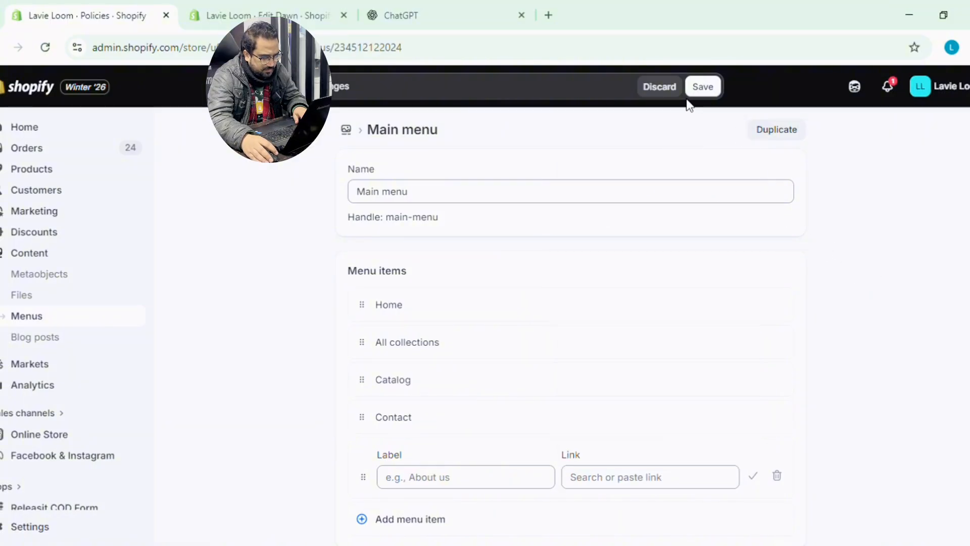
pyautogui.click(660, 86)
# Open the store's current minimog-3-3-0 theme for editing from the Online Store themes
pyautogui.scroll(-1, 102, 399)
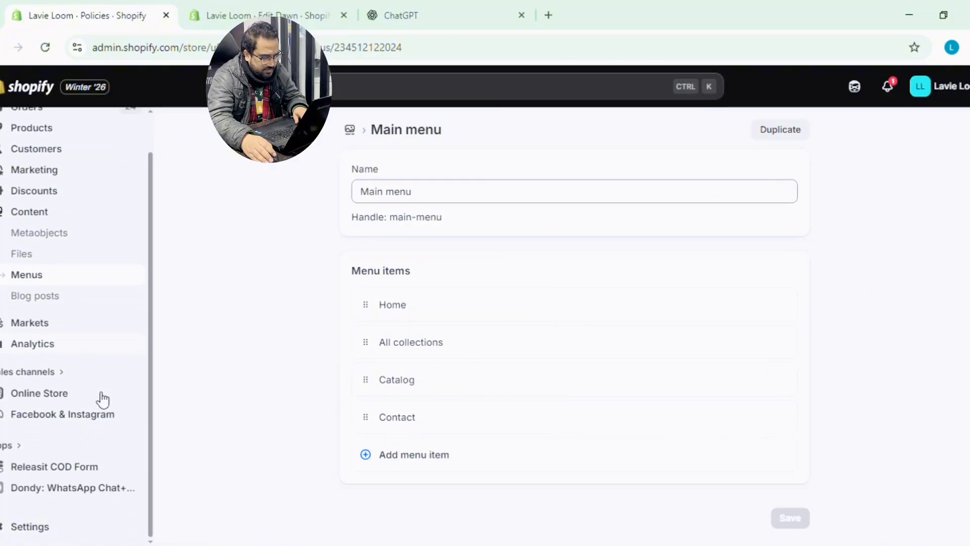
pyautogui.click(277, 12)
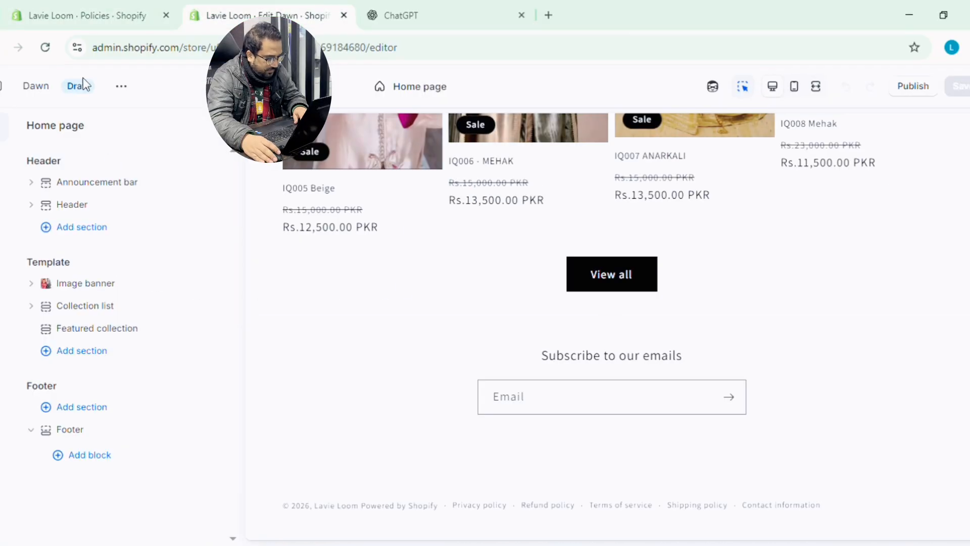
pyautogui.click(97, 15)
pyautogui.click(72, 398)
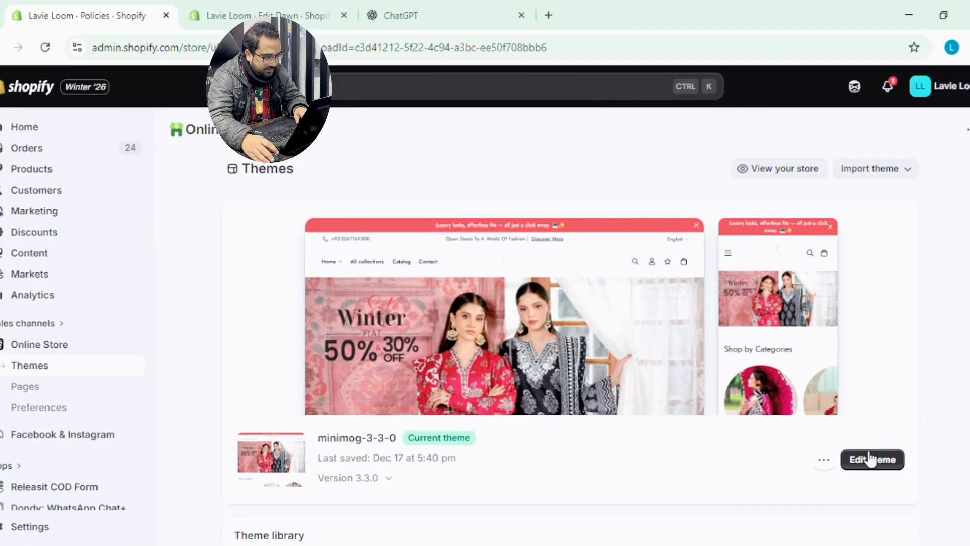
pyautogui.click(870, 459)
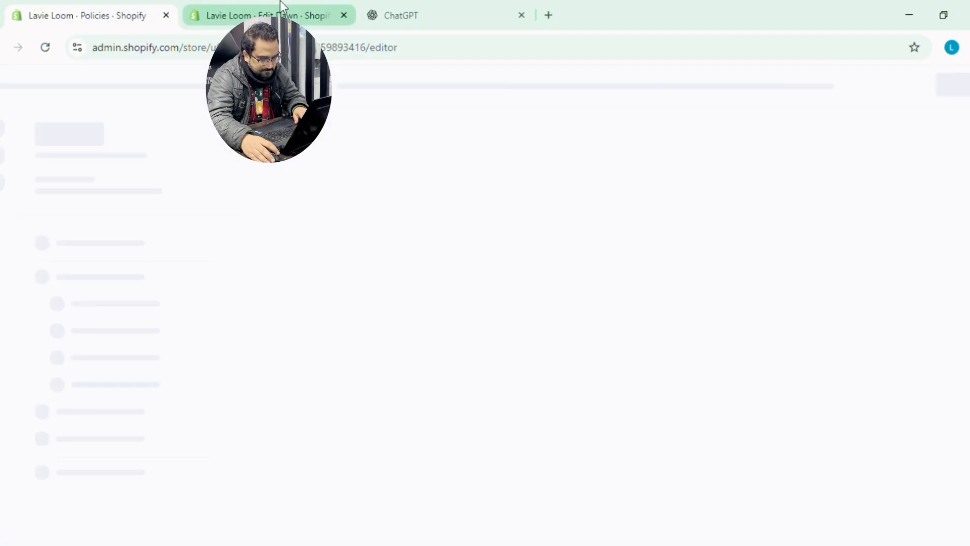
# Switch to the Dawn draft theme's editor and add a Menu block to the Footer section
pyautogui.click(281, 6)
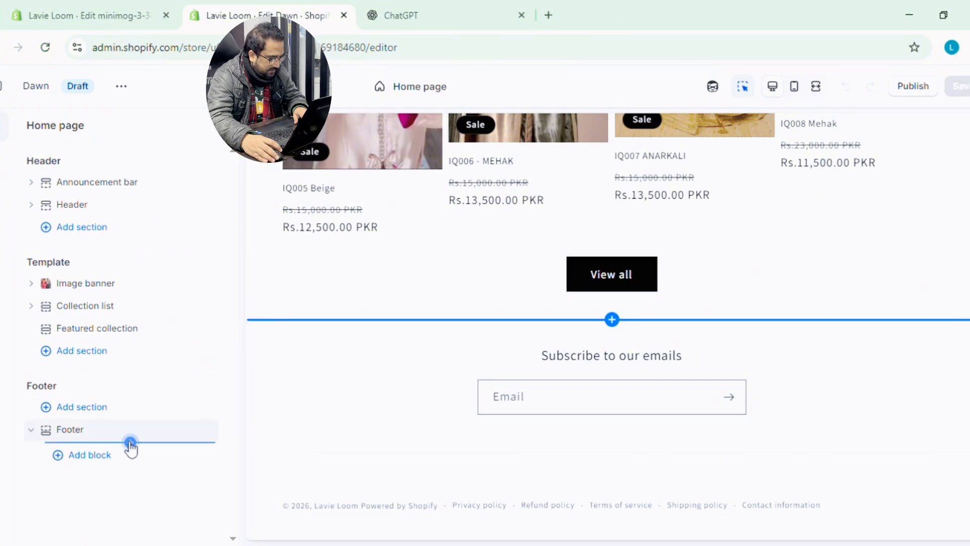
pyautogui.click(130, 442)
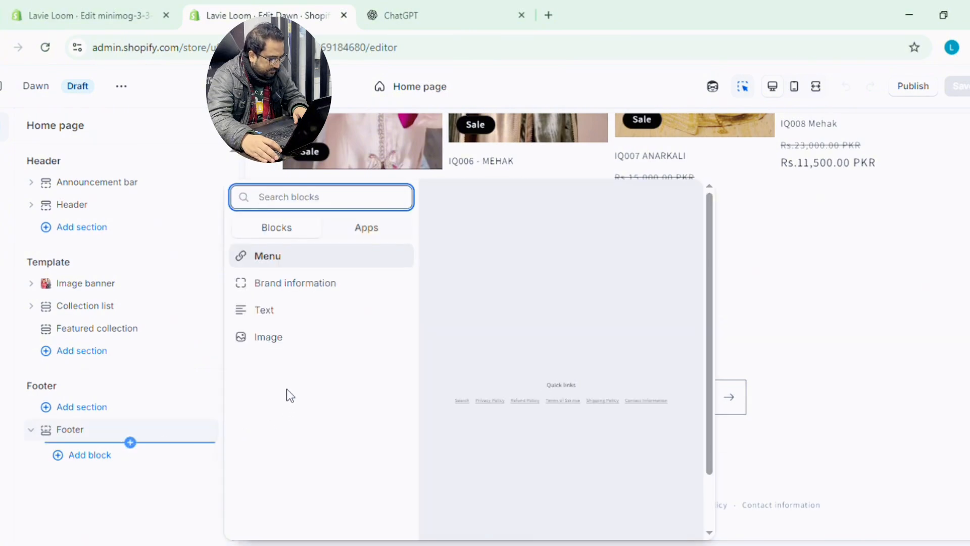
pyautogui.click(293, 262)
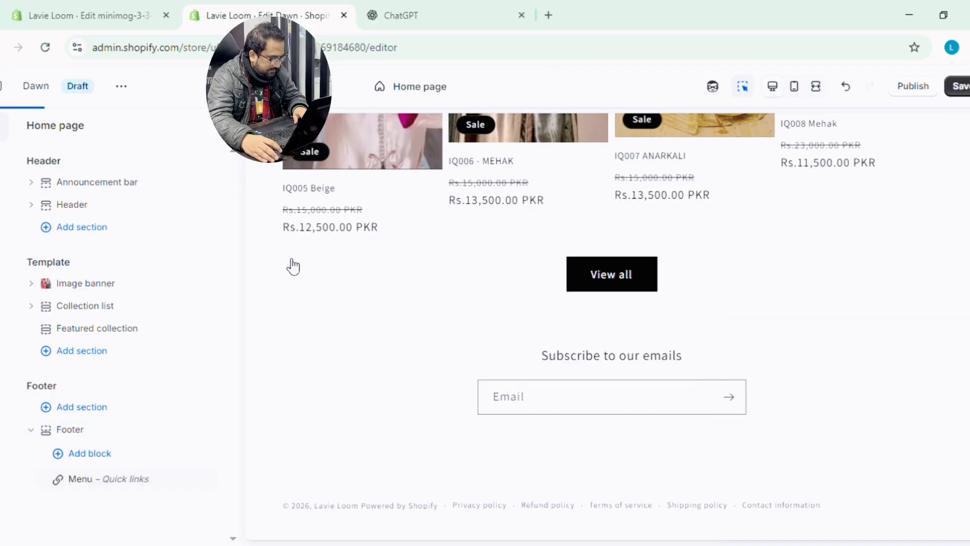
pyautogui.scroll(-2, 541, 364)
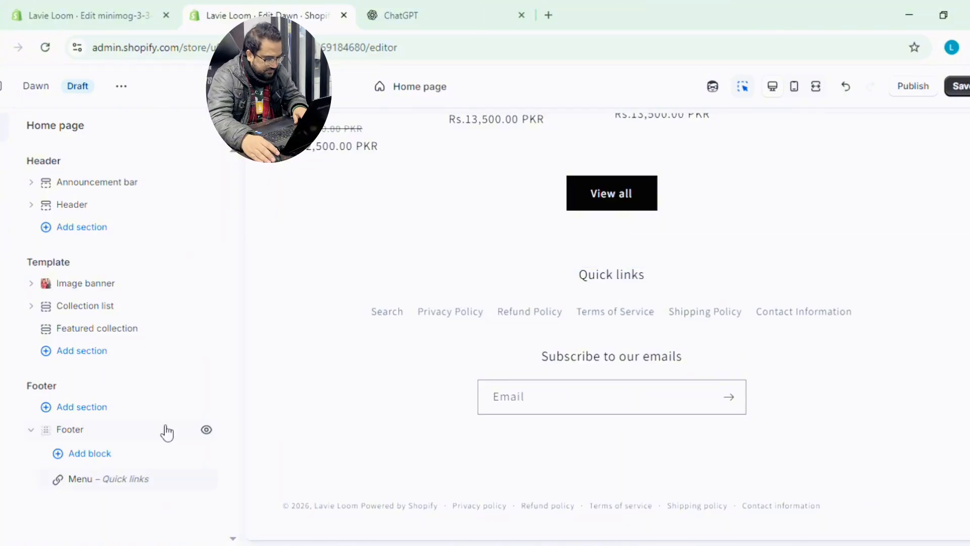
# Turn off the policy links in the Footer section's settings and return to the home page's section list
pyautogui.click(76, 430)
pyautogui.scroll(-7, 68, 360)
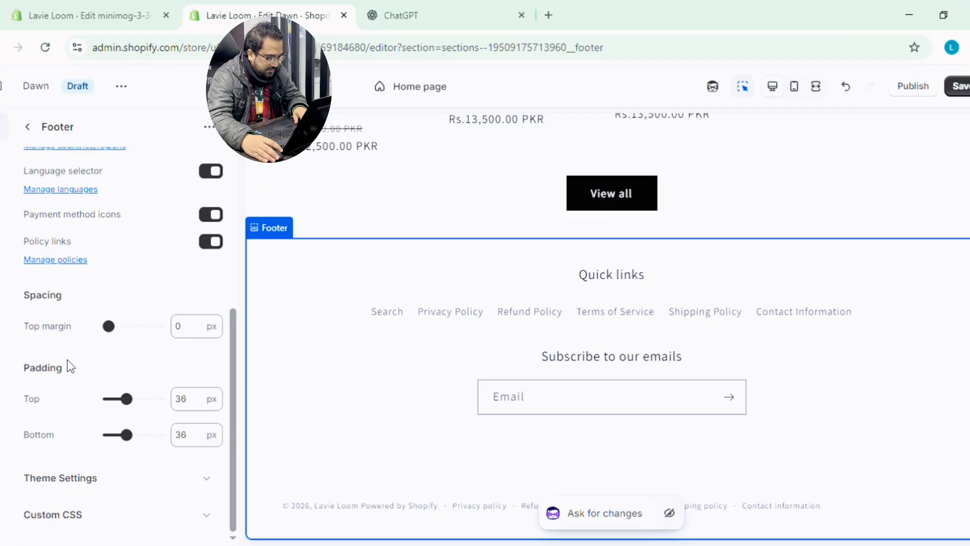
pyautogui.scroll(2, 68, 360)
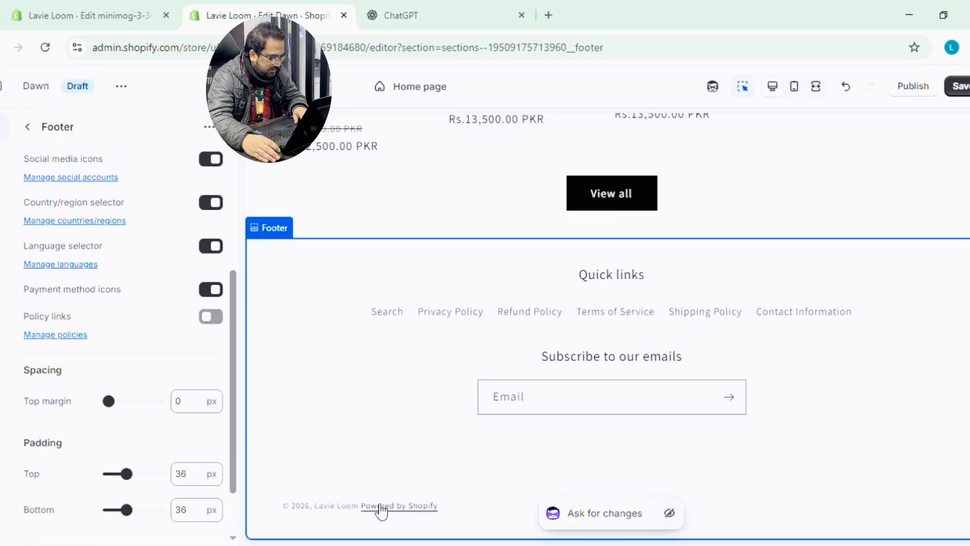
pyautogui.scroll(10, 377, 504)
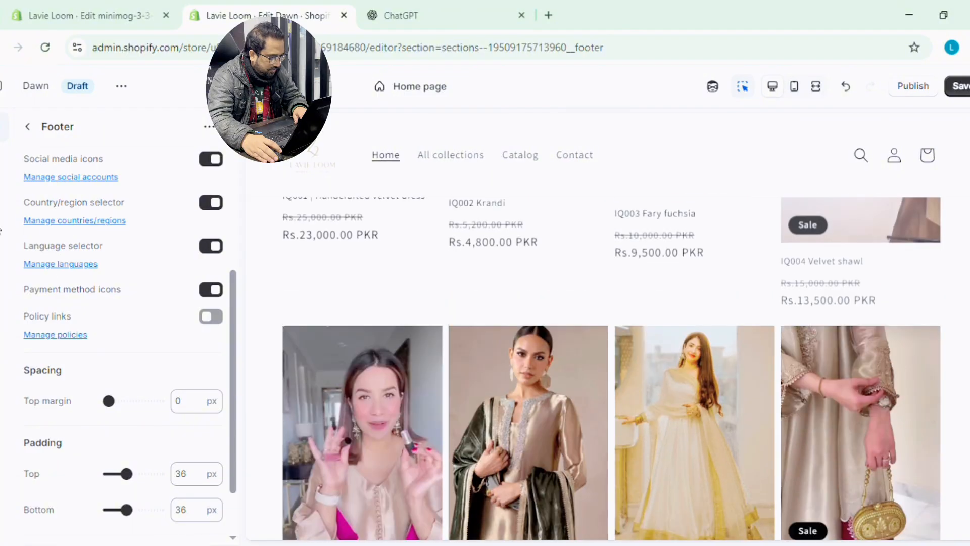
pyautogui.click(28, 129)
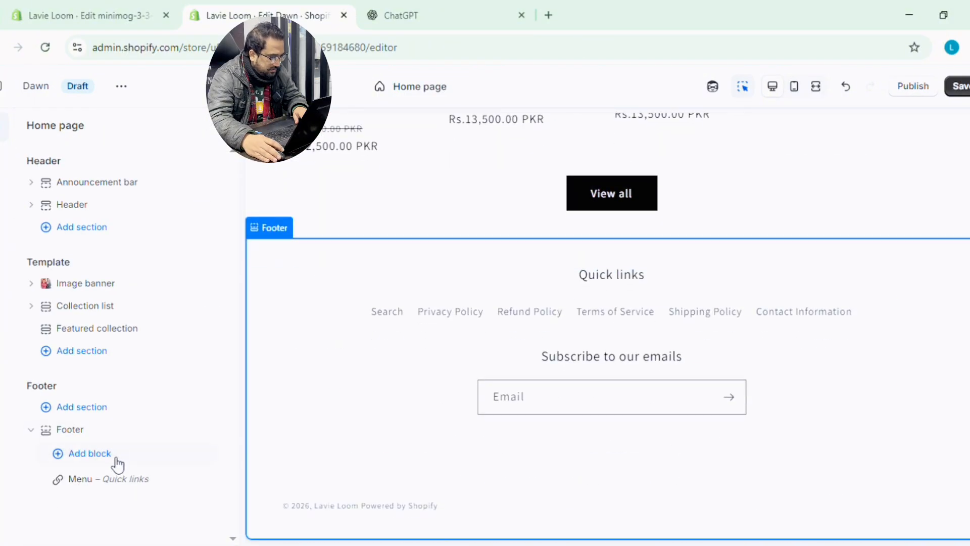
# Add an Image block to the Footer section below the Quick links menu block
pyautogui.moveTo(130, 493)
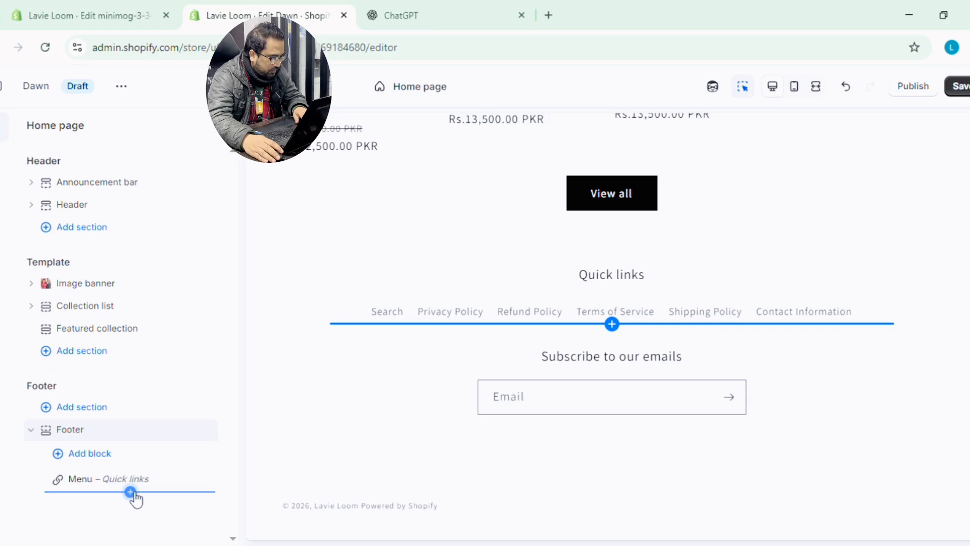
pyautogui.click(130, 491)
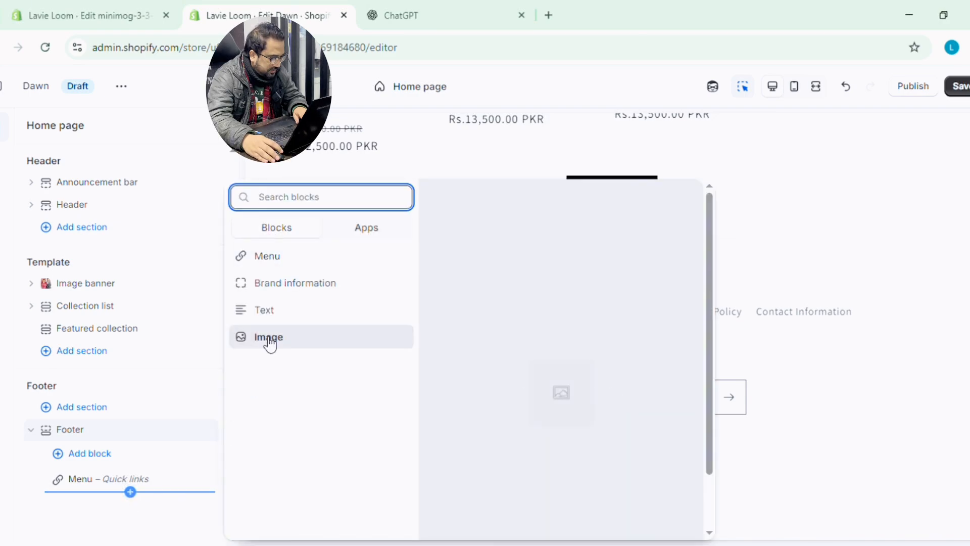
pyautogui.click(326, 346)
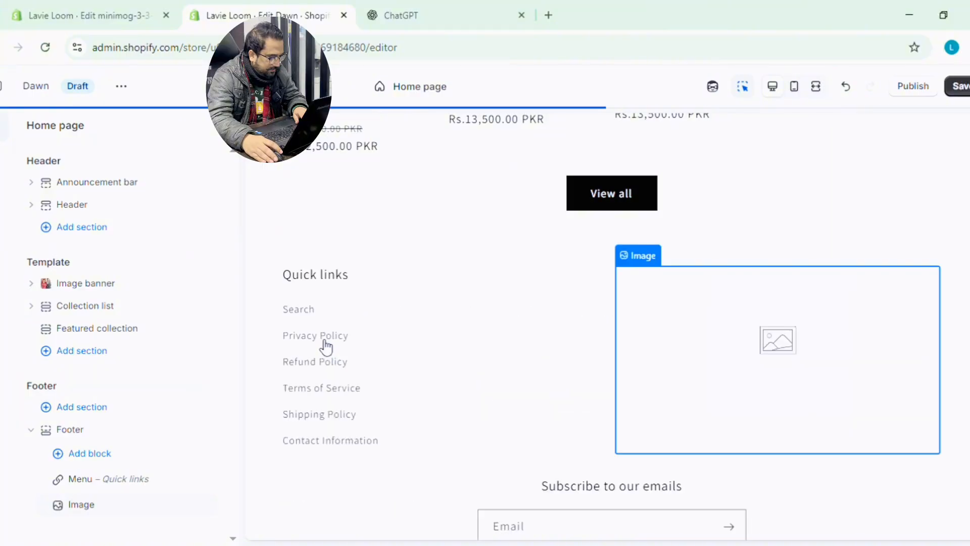
# Set the footer Image block's picture to the red Flexible Payment stamp from the store's files
pyautogui.click(789, 359)
pyautogui.click(144, 185)
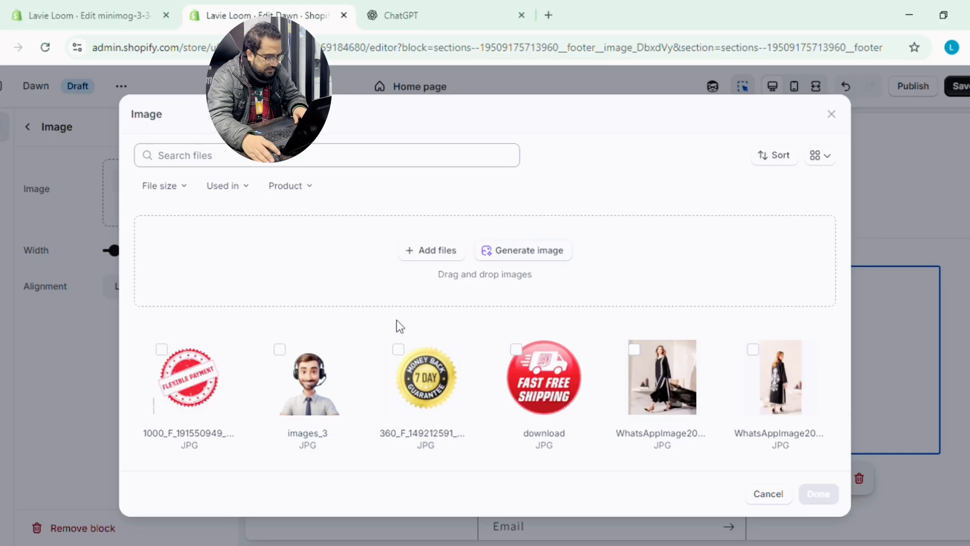
pyautogui.scroll(-10, 340, 385)
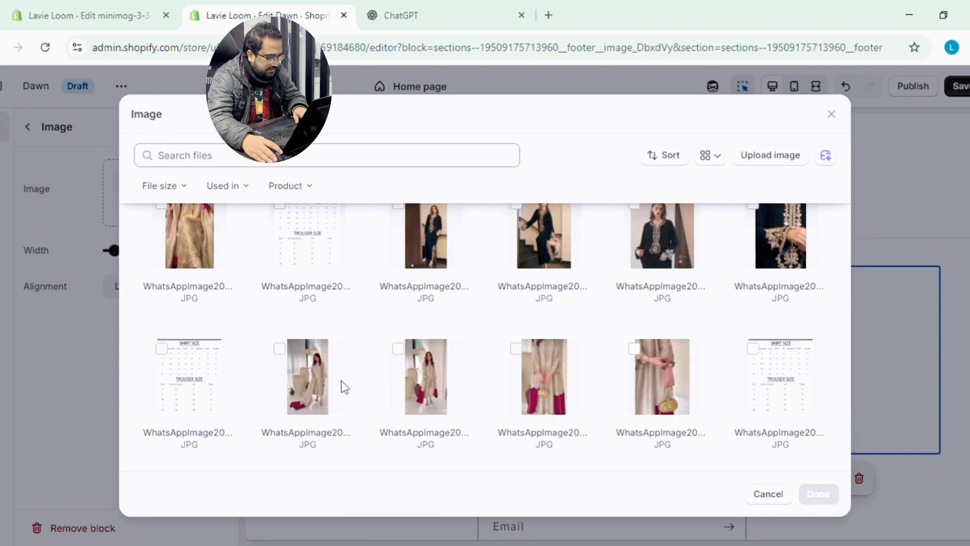
pyautogui.scroll(10, 344, 387)
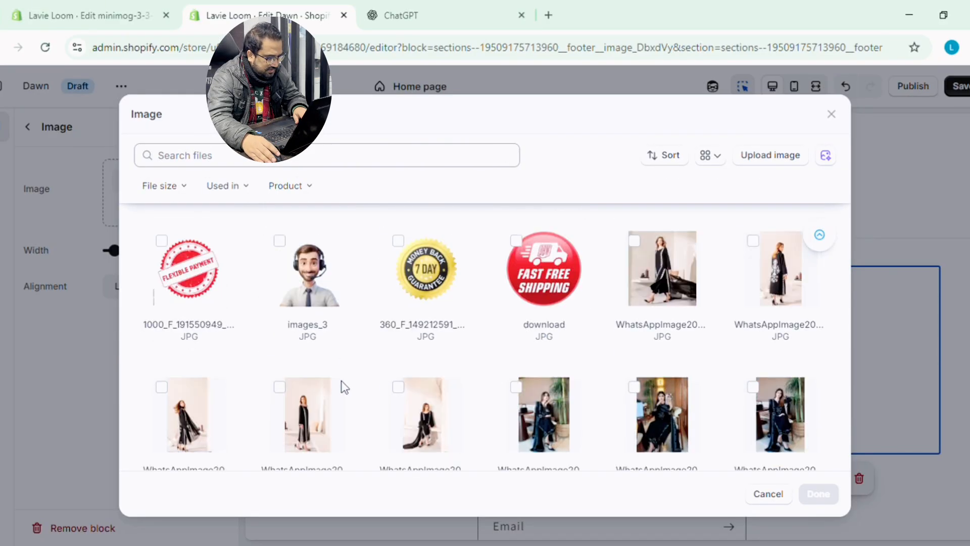
pyautogui.click(188, 334)
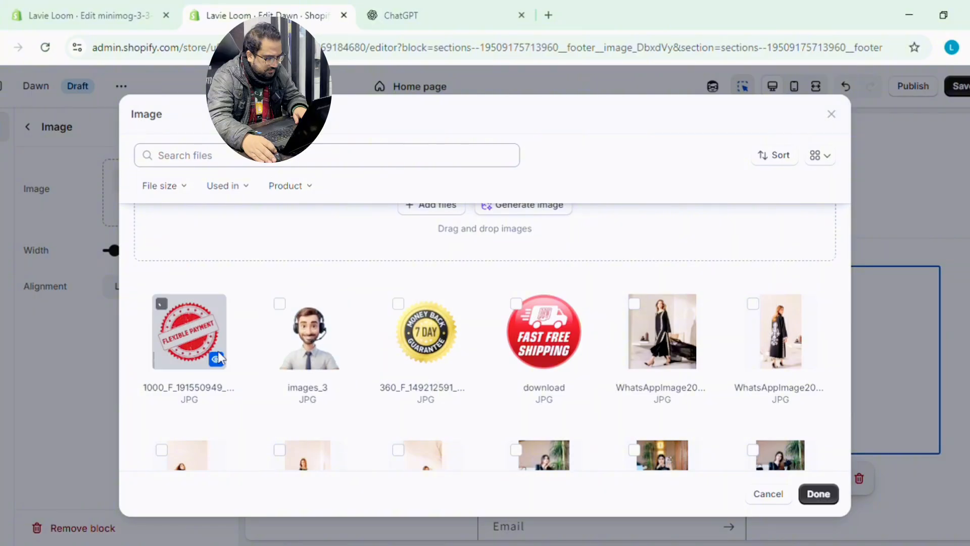
pyautogui.click(830, 498)
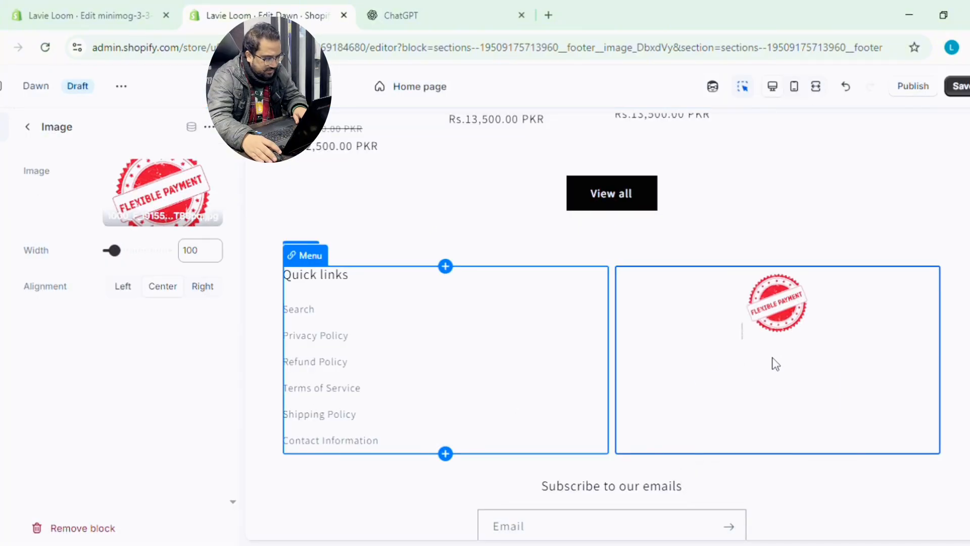
# Review the home page preview with the footer image in place and save the Dawn theme changes
pyautogui.scroll(3, 465, 383)
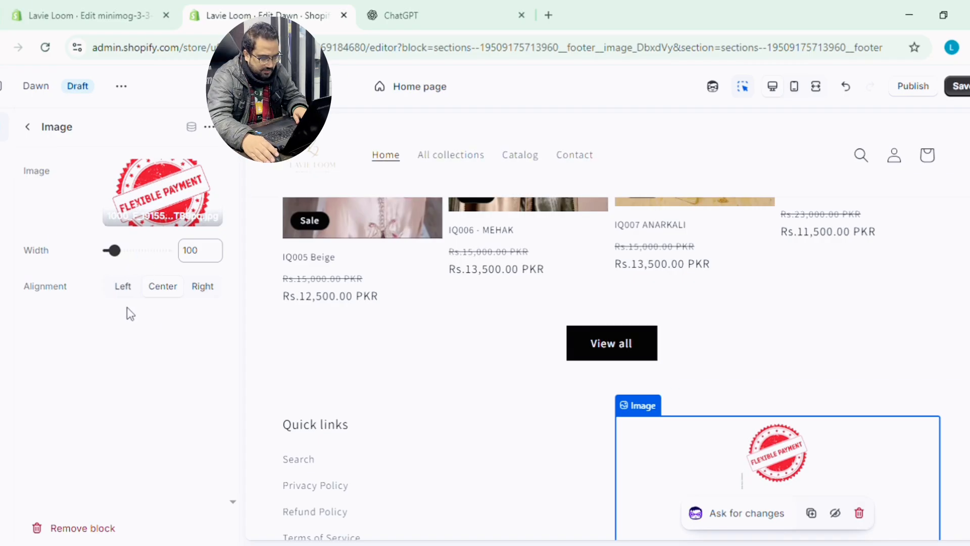
pyautogui.scroll(-5, 617, 361)
pyautogui.scroll(10, 873, 292)
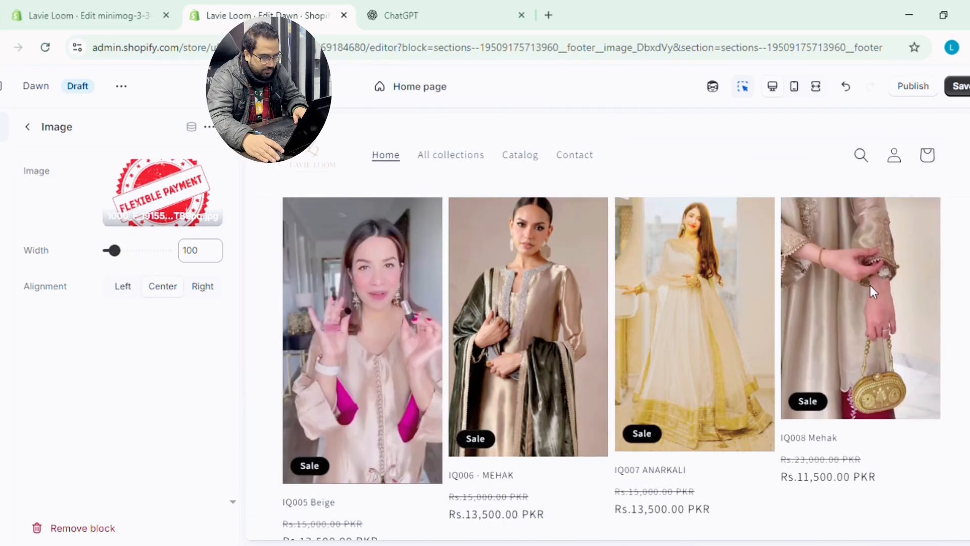
pyautogui.scroll(5, 872, 292)
pyautogui.click(958, 86)
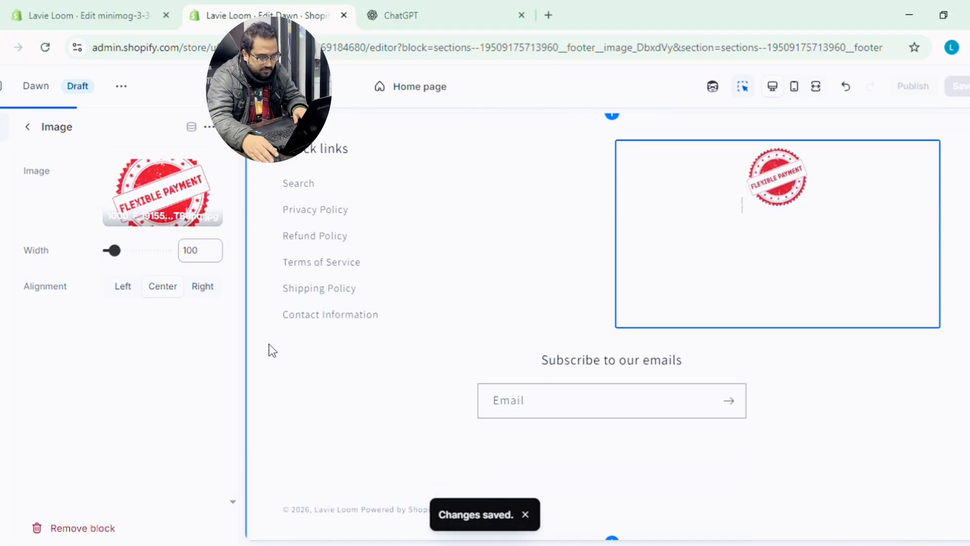
# Return to the home page's section list and check which block types can be added below the footer image
pyautogui.click(28, 126)
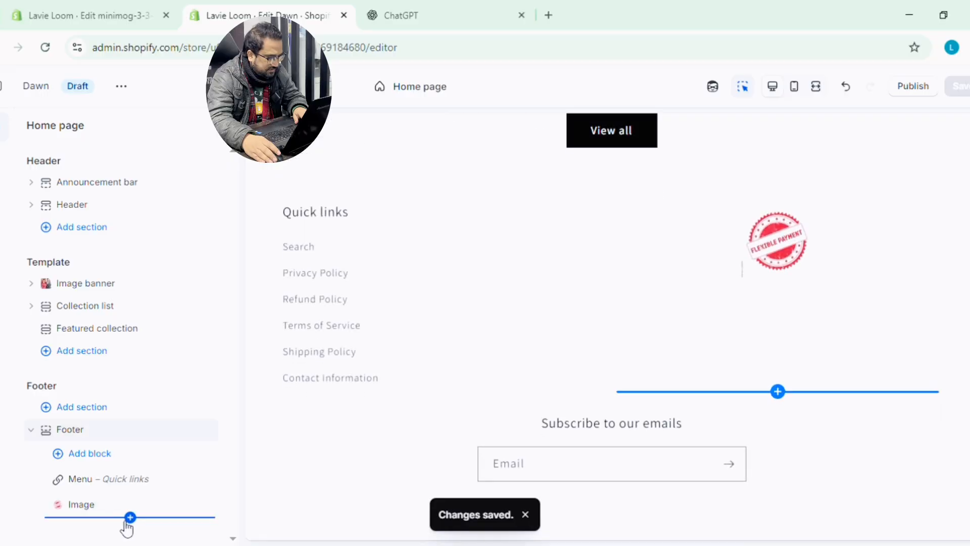
pyautogui.click(131, 519)
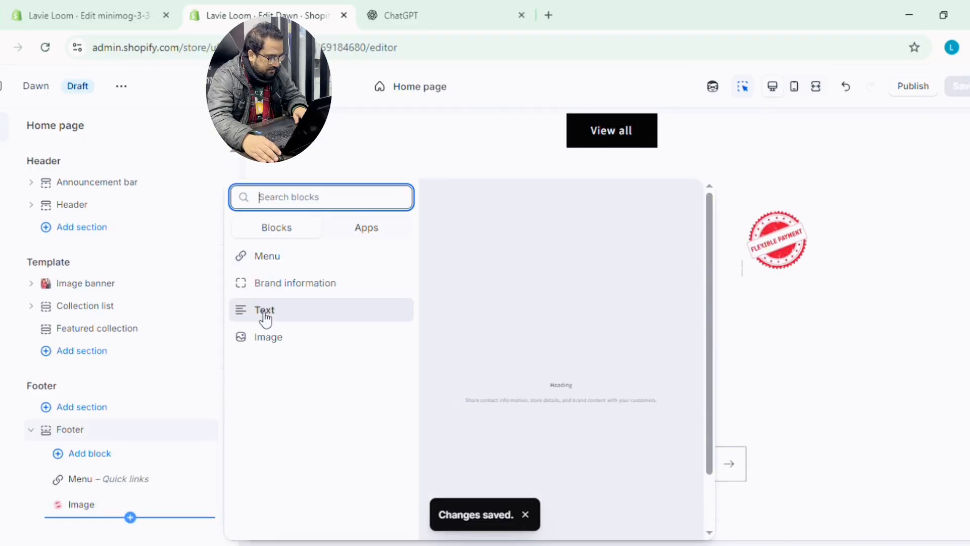
pyautogui.press('Escape')
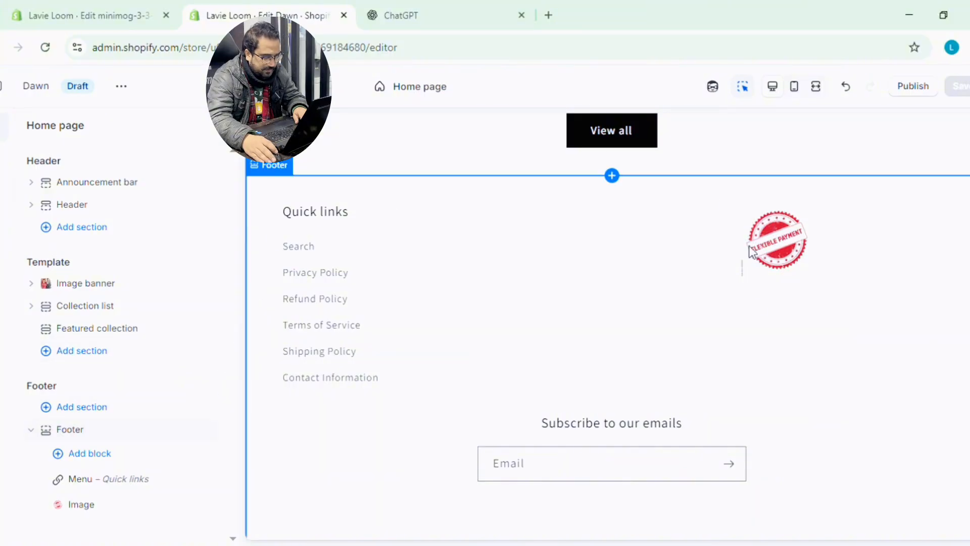
# Preview the footer's links, image and email signup in mobile view, and return to desktop view
pyautogui.click(794, 90)
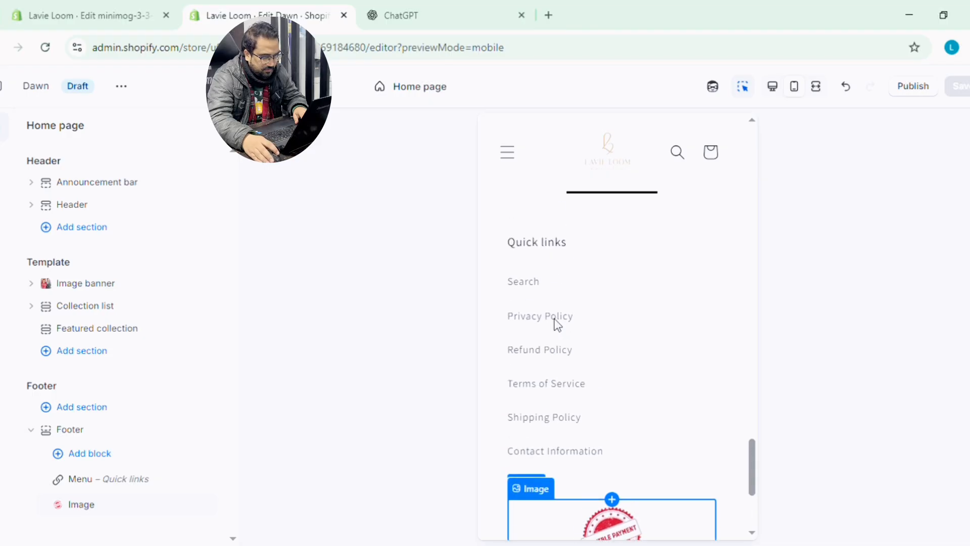
pyautogui.scroll(-4, 556, 324)
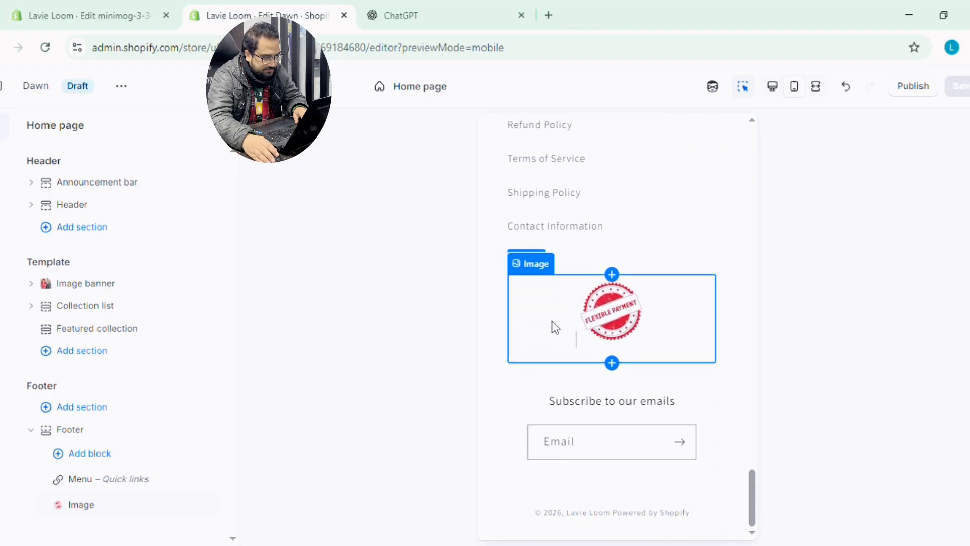
pyautogui.scroll(4, 555, 327)
pyautogui.scroll(-4, 556, 329)
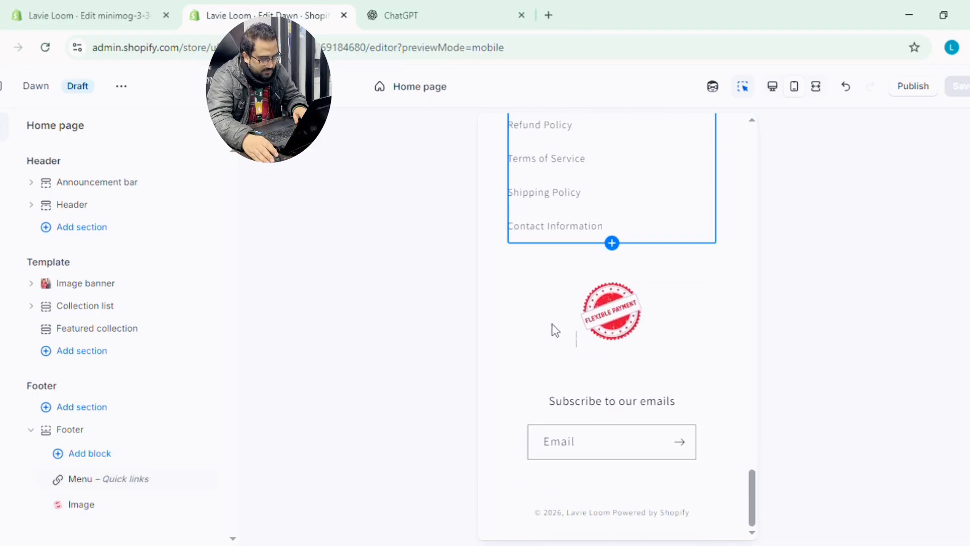
pyautogui.click(771, 91)
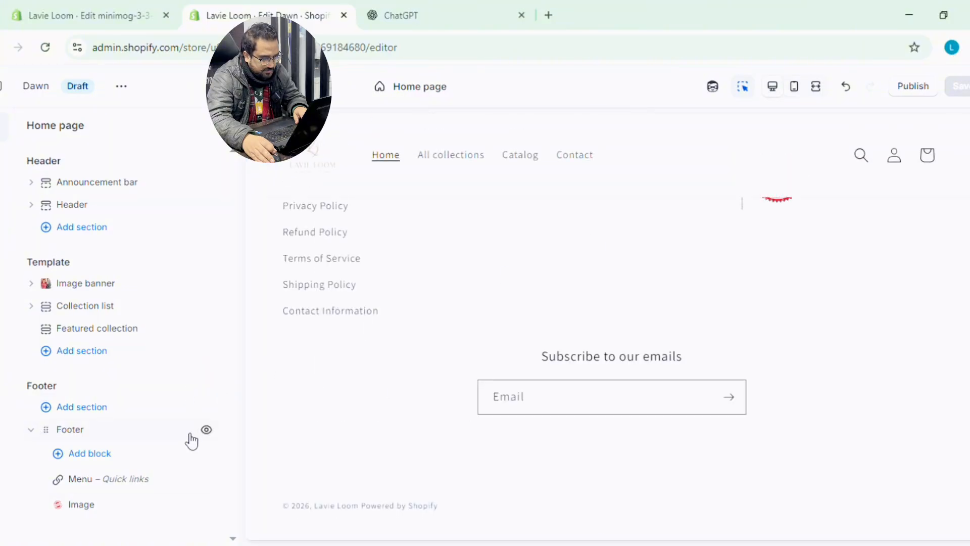
# Glance at the minimog theme's editor, and examine the logo, favicon and other categories in the Dawn theme settings
pyautogui.click(112, 9)
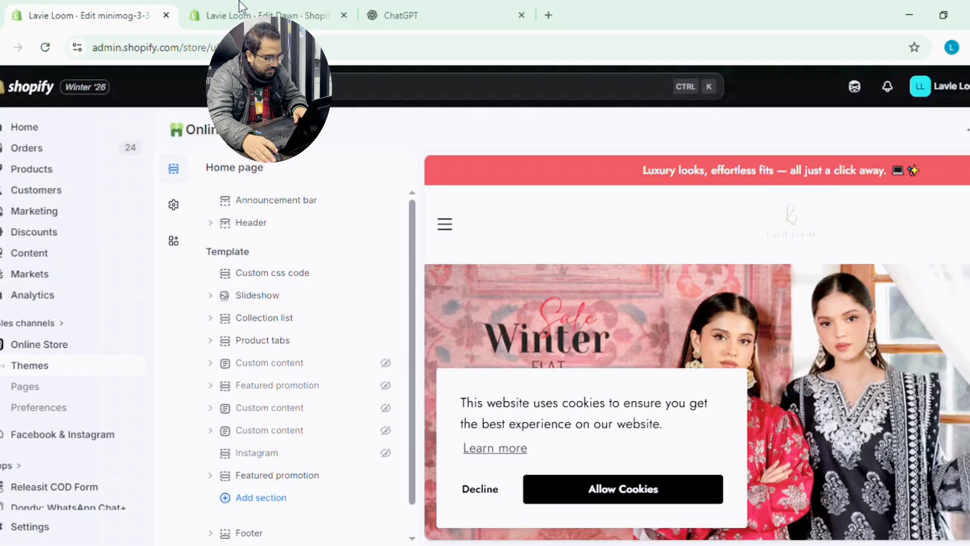
pyautogui.click(208, 11)
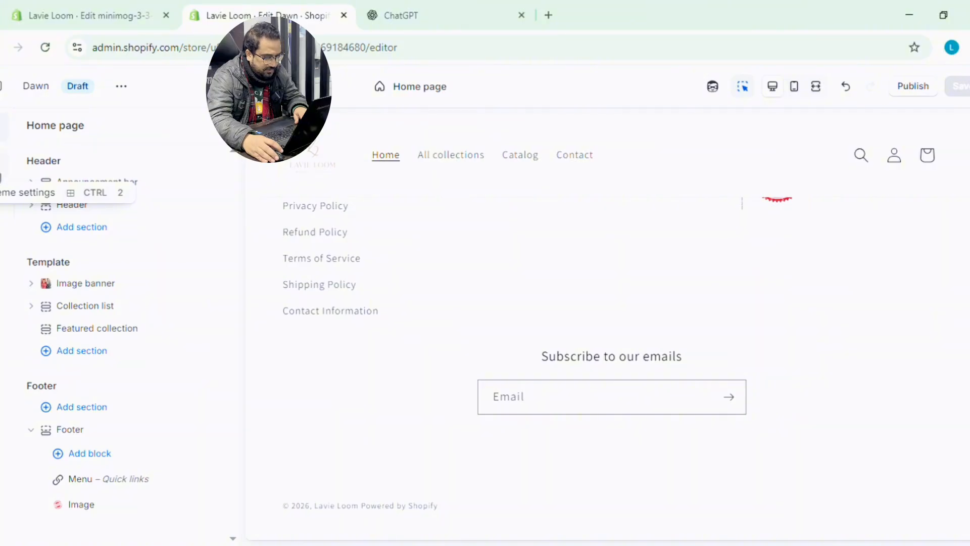
pyautogui.hotkey('ctrl', '2')
pyautogui.click(96, 169)
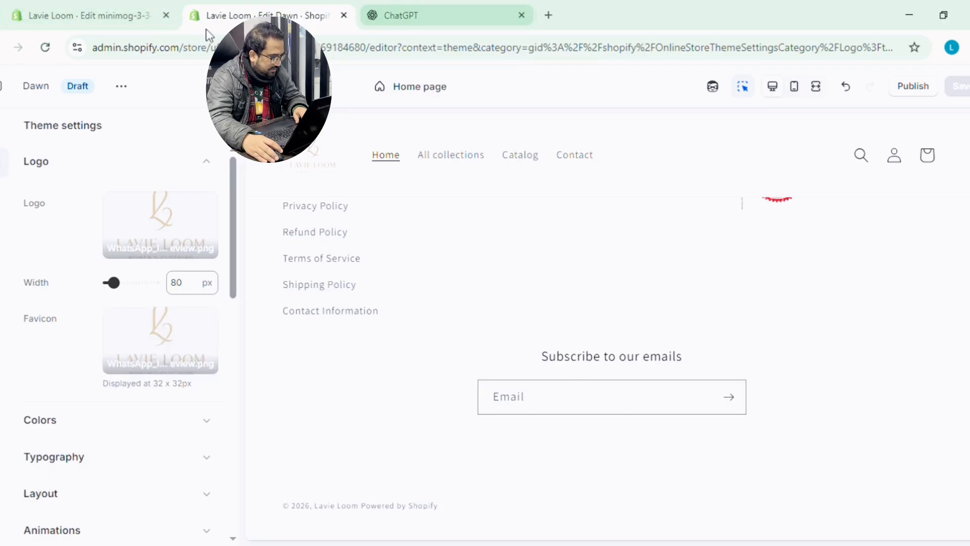
pyautogui.moveTo(169, 321)
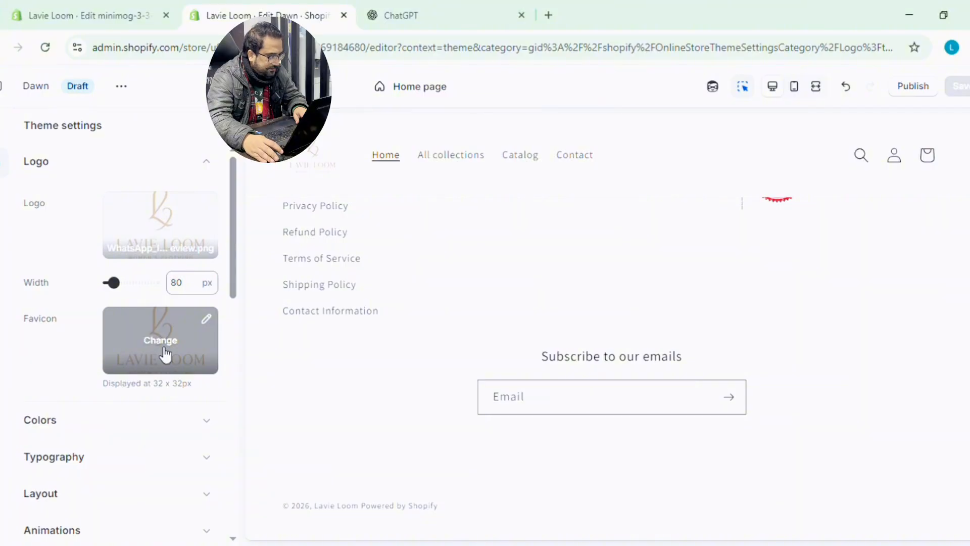
pyautogui.scroll(-3, 178, 348)
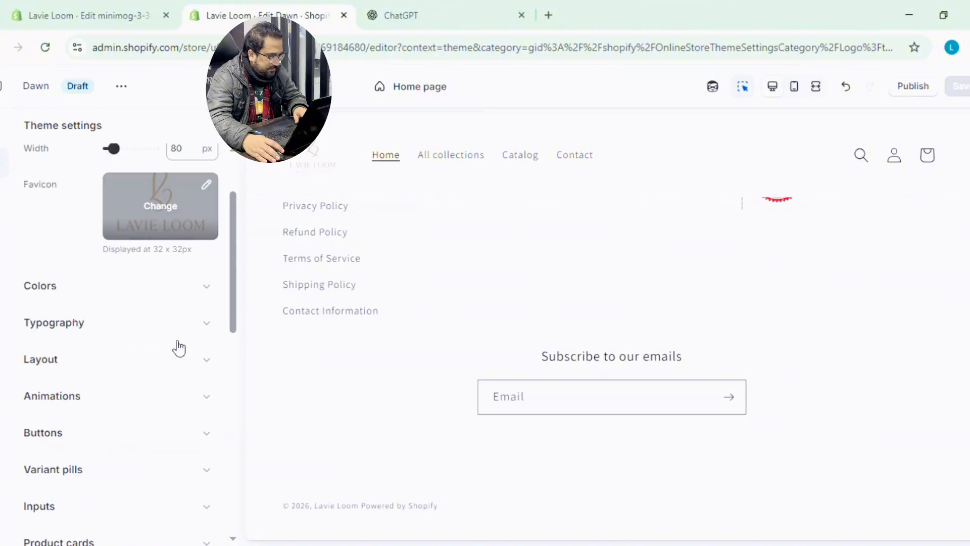
pyautogui.scroll(3, 178, 348)
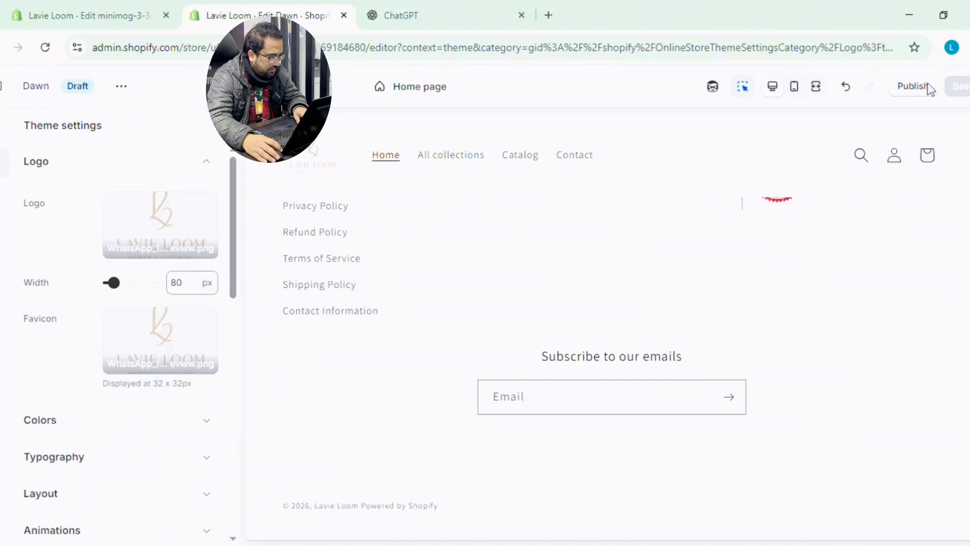